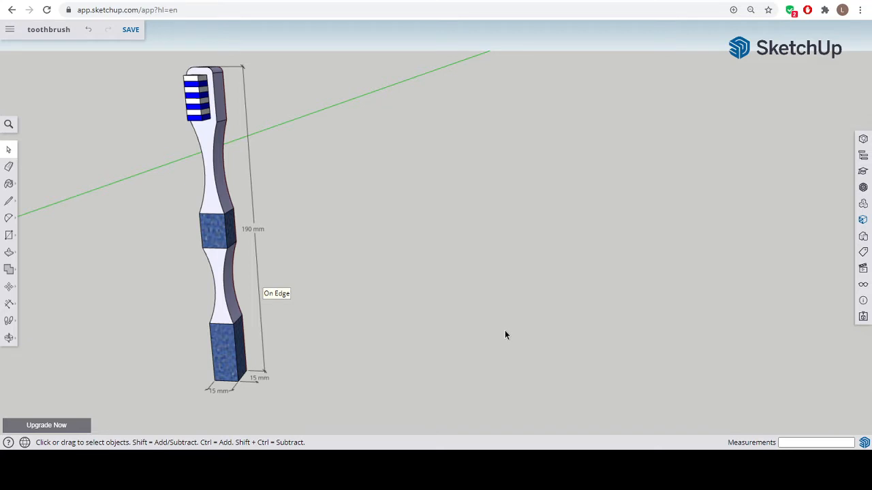
Draw a 15 mm by 15 mm rectangle on the ground beside the finished toothbrush
middle_click_drag(504, 334, 478, 382)
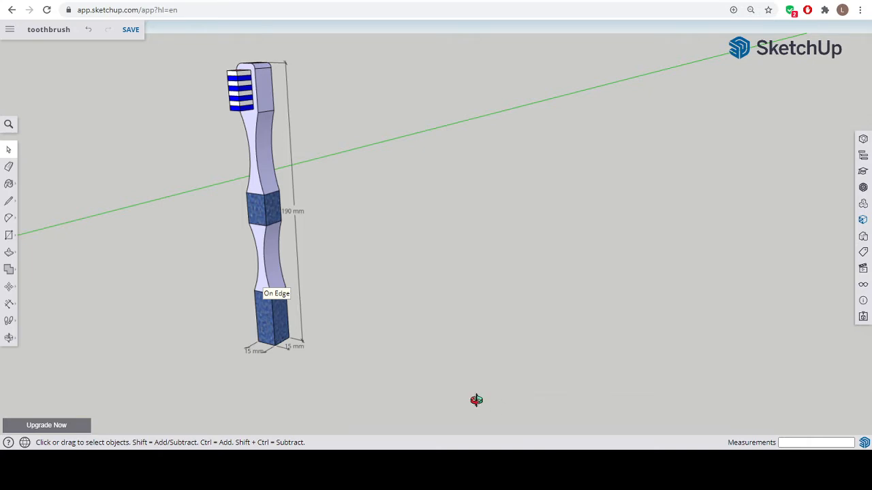
middle_click_drag(475, 401, 439, 375)
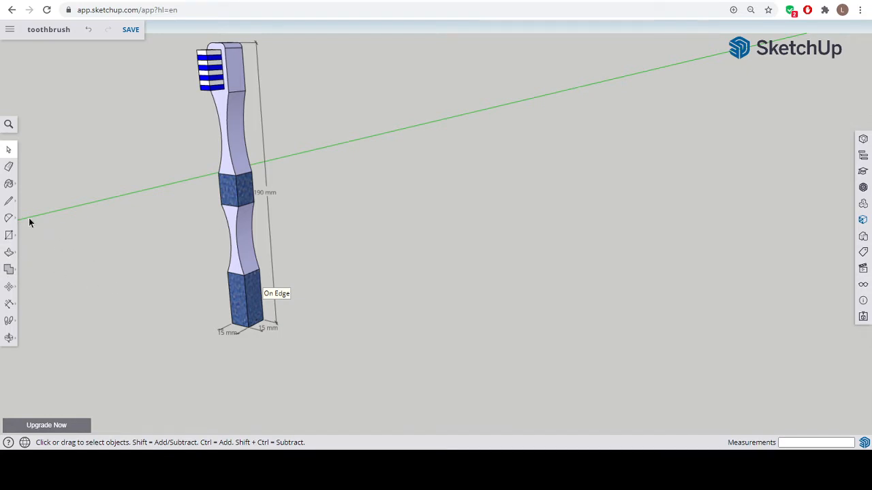
left_click(9, 235)
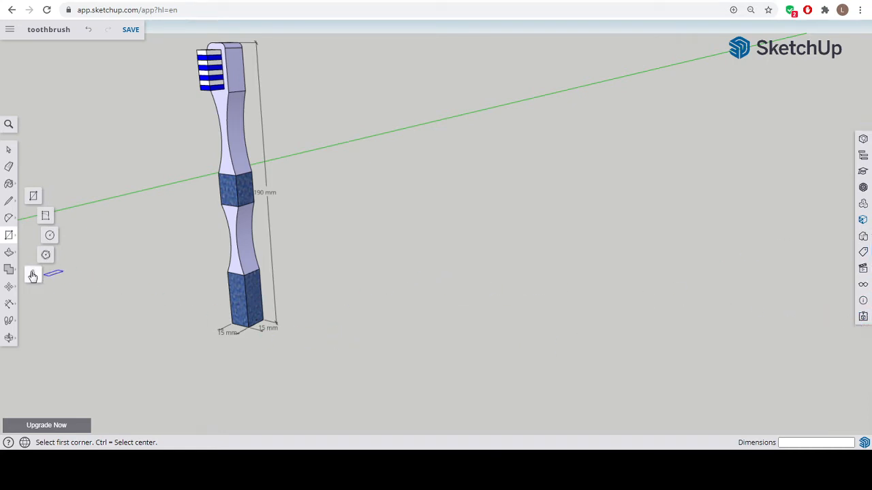
left_click(335, 351)
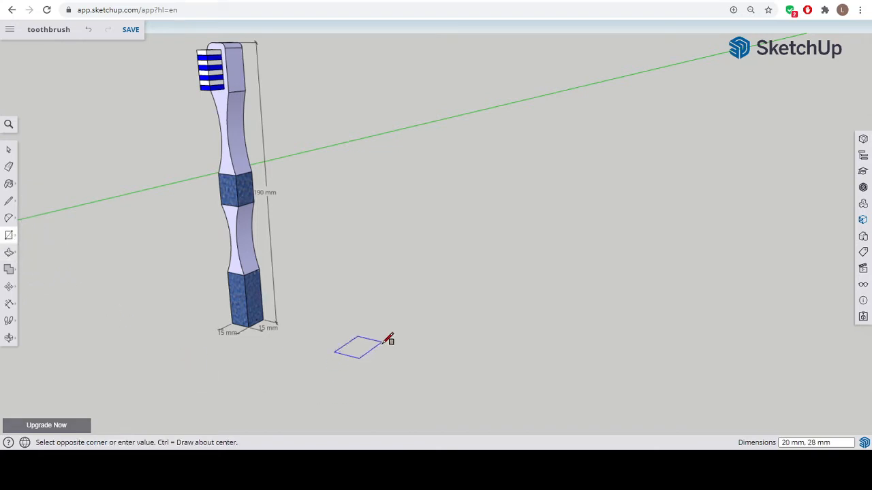
left_click(383, 344)
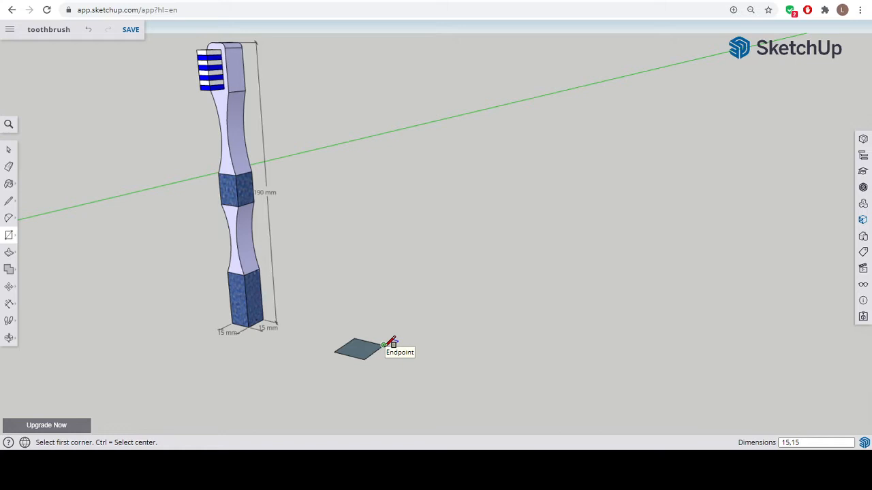
key("Return")
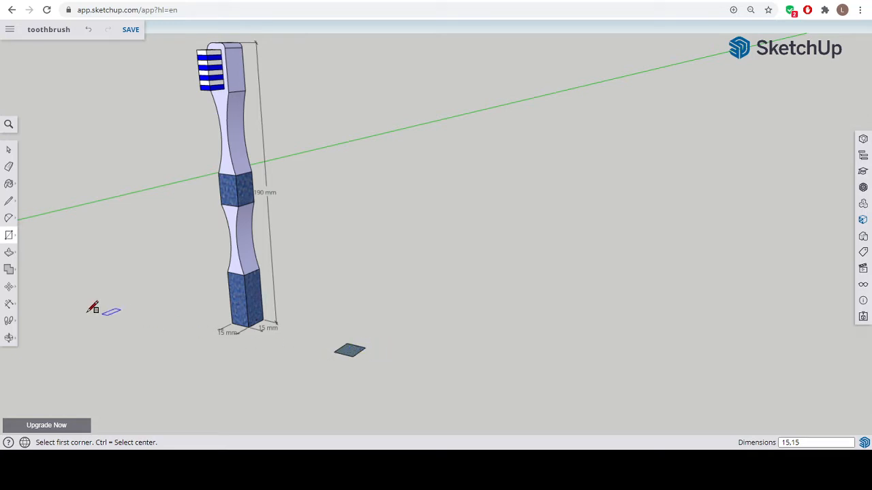
Push/Pull the square base upward 190 mm into a tall bar
left_click(10, 253)
left_click(350, 353)
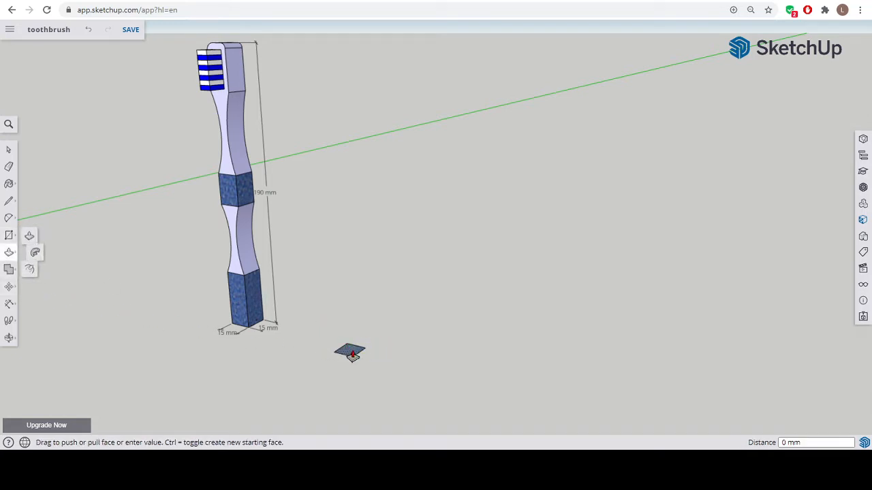
left_click(366, 116)
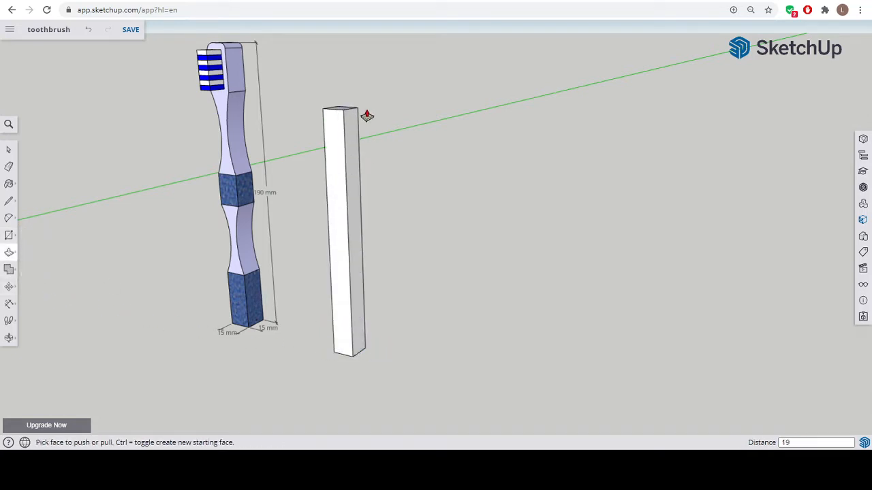
key("Return")
middle_click_drag(367, 119, 506, 245)
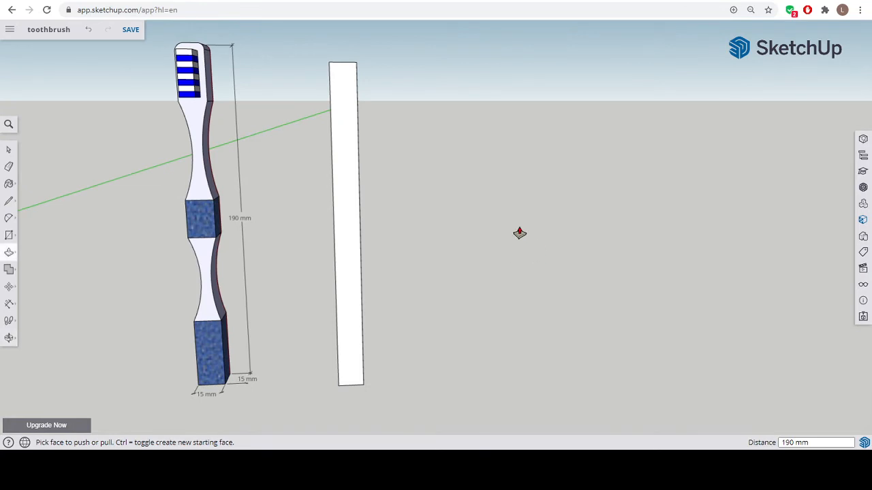
left_click(9, 202)
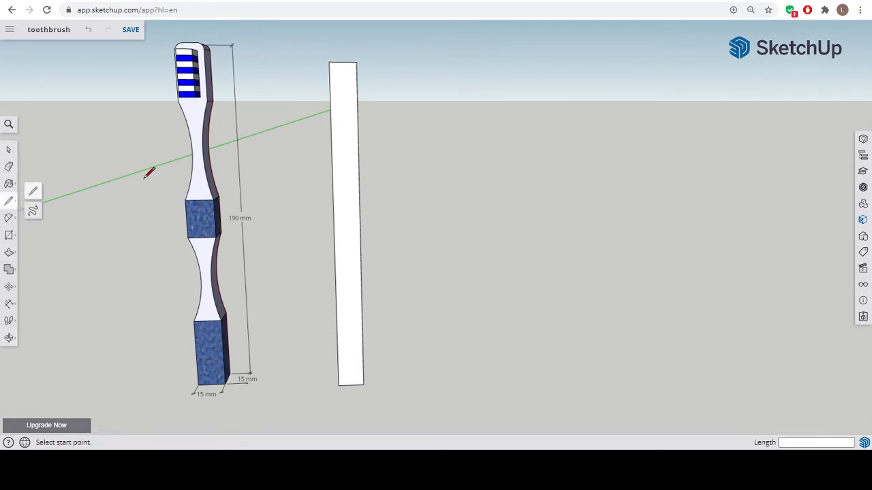
left_click(343, 62)
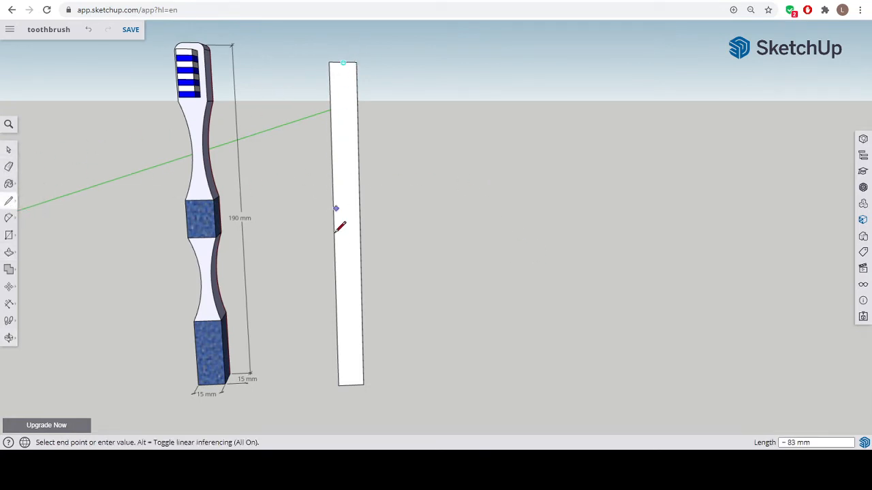
left_click(350, 384)
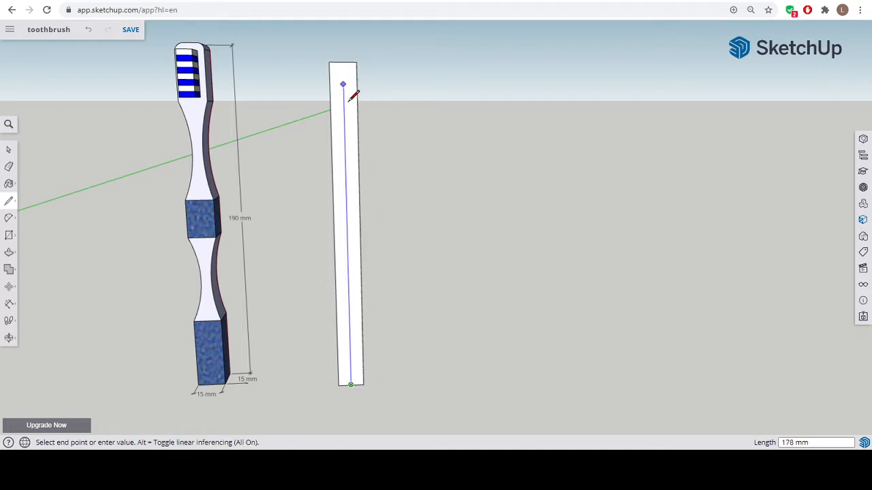
middle_click_drag(348, 100, 370, 68)
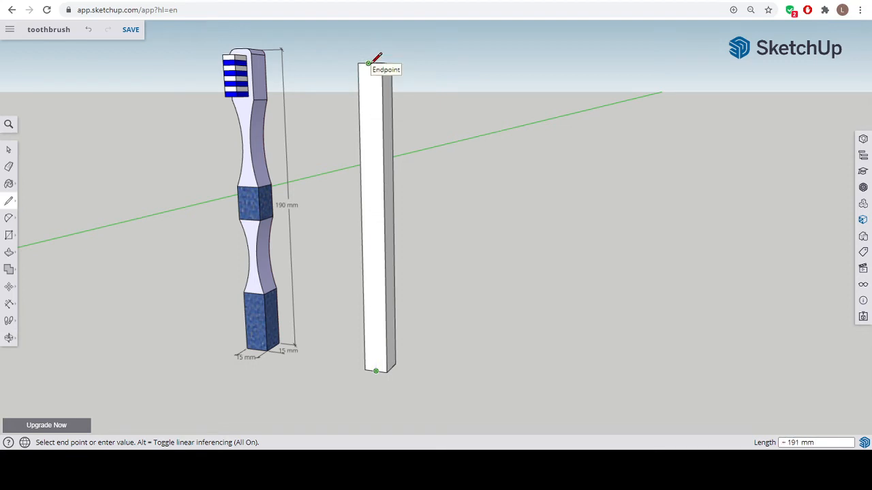
scroll(377, 63, "up", 6)
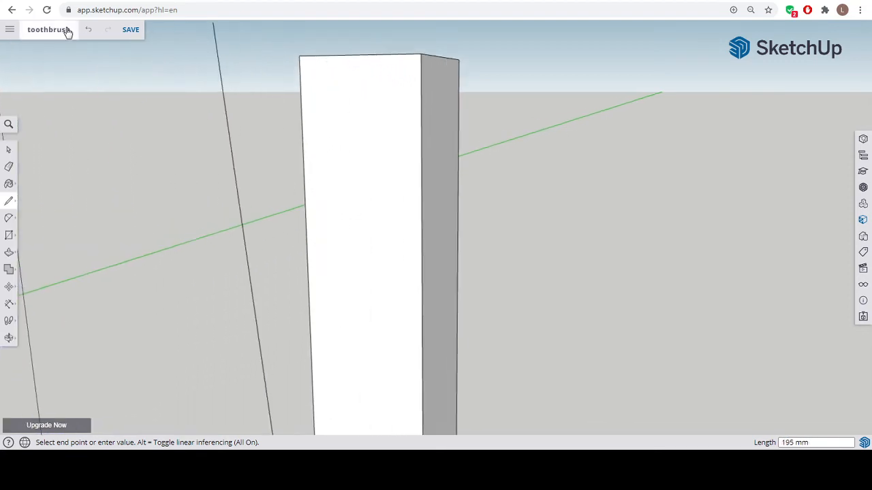
left_click(88, 30)
left_click(88, 29)
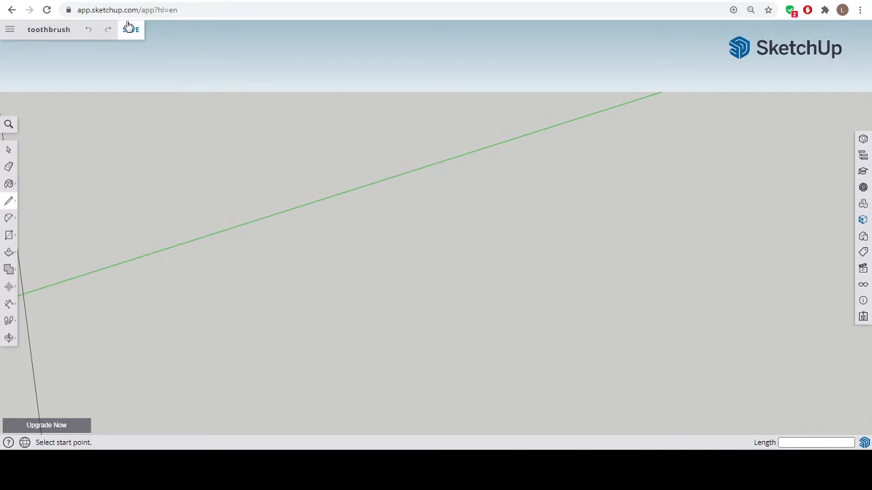
left_click(108, 30)
key("ctrl+y")
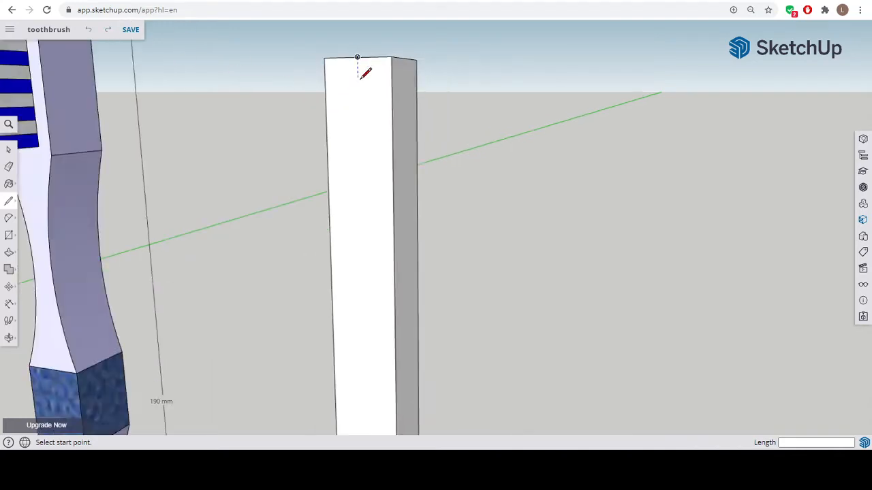
Draw a vertical centre line on the bar's front face from the bottom edge's midpoint to the top edge's midpoint
scroll(366, 73, "down", 6)
scroll(367, 274, "up", 3)
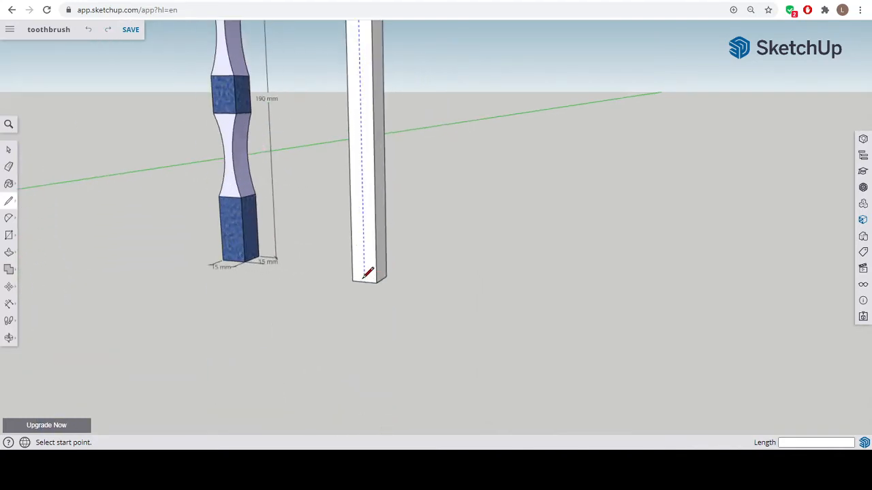
left_click(366, 282)
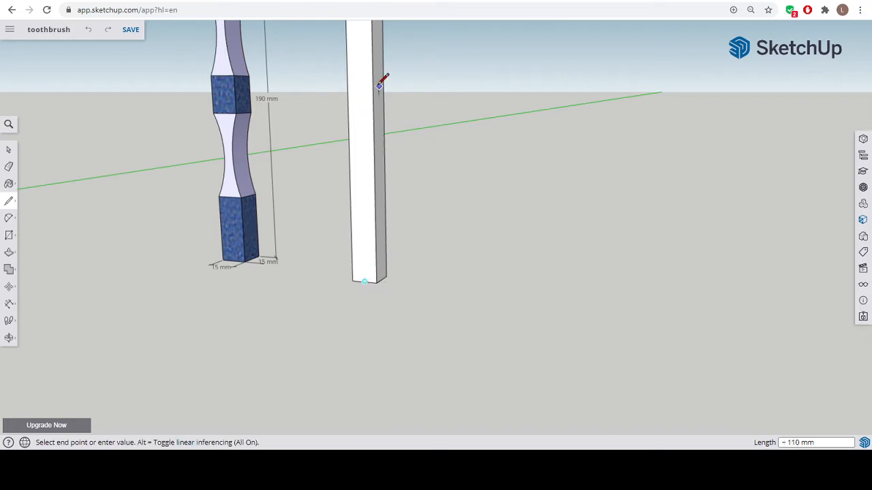
scroll(372, 74, "up", 3)
scroll(372, 71, "down", 3)
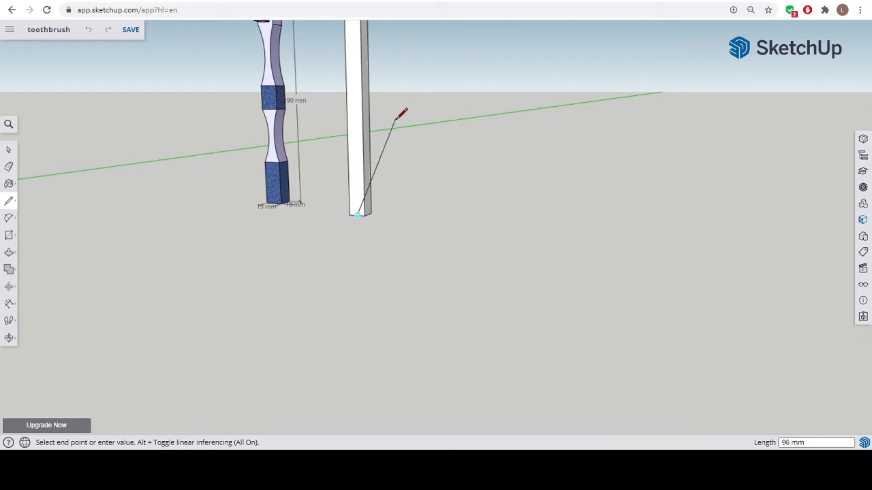
mouse_move(402, 112)
middle_mouse_down()
mouse_move(352, 126)
mouse_move(304, 125)
mouse_move(389, 140)
mouse_move(432, 117)
mouse_move(372, 150)
mouse_move(290, 137)
mouse_move(350, 144)
mouse_move(399, 130)
mouse_move(254, 140)
mouse_move(271, 141)
middle_mouse_up()
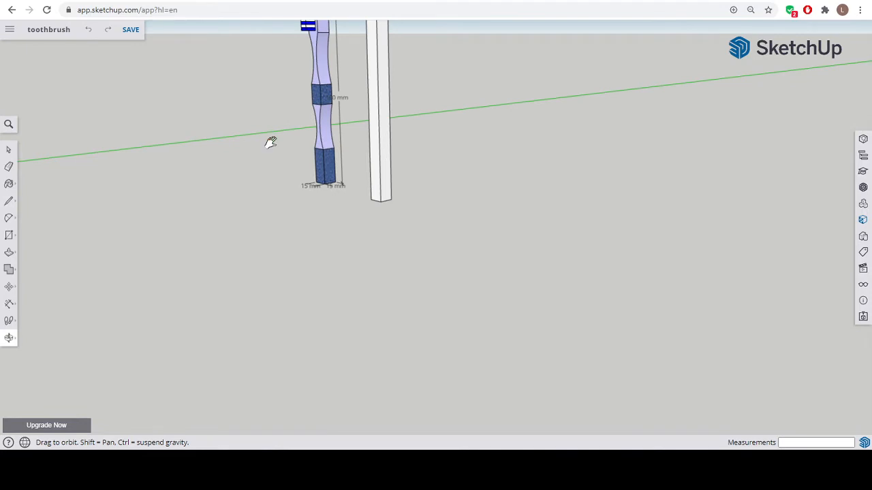
middle_click_drag(270, 141, 268, 313, "shift")
scroll(268, 313, "up", 3)
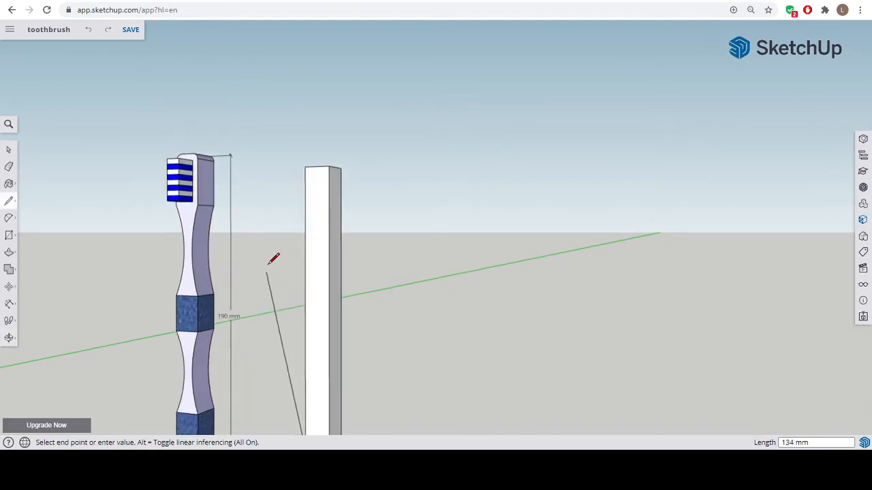
left_click(318, 165)
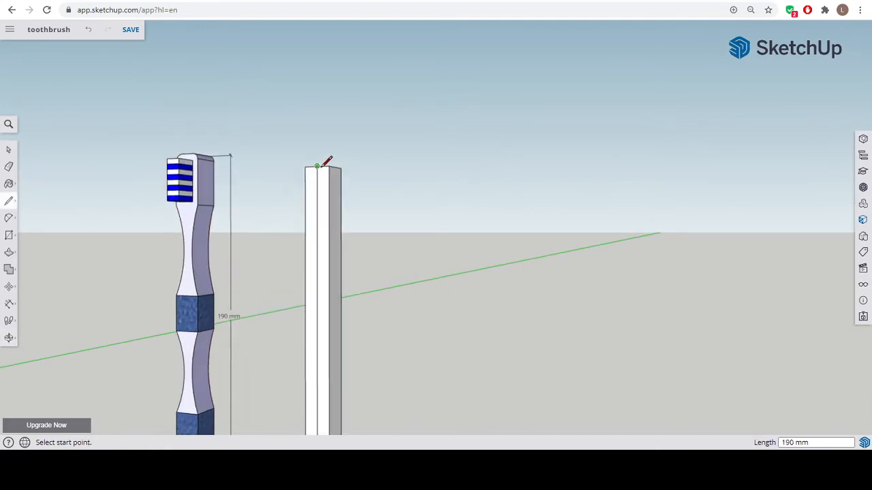
Draw a full-height vertical line on each side of the centre line, dividing the bar's front face into four equal strips
middle_click_drag(422, 328, 475, 337)
scroll(427, 363, "down", 8)
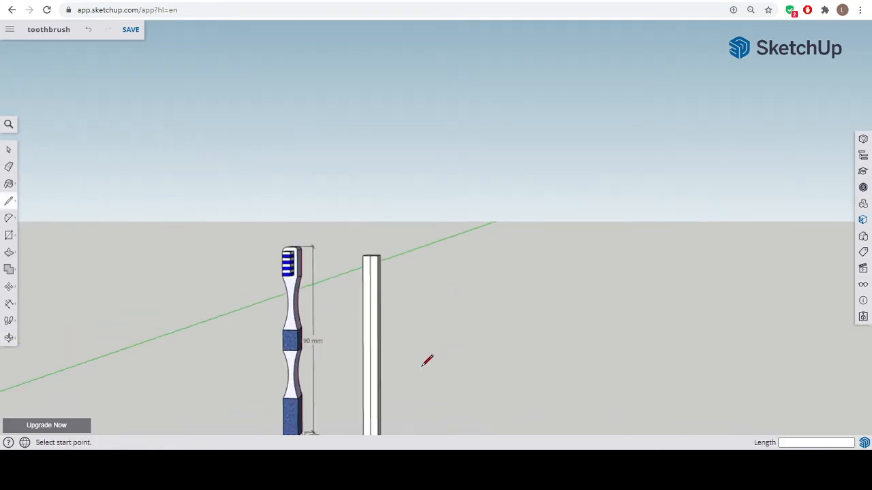
scroll(443, 371, "up", 10)
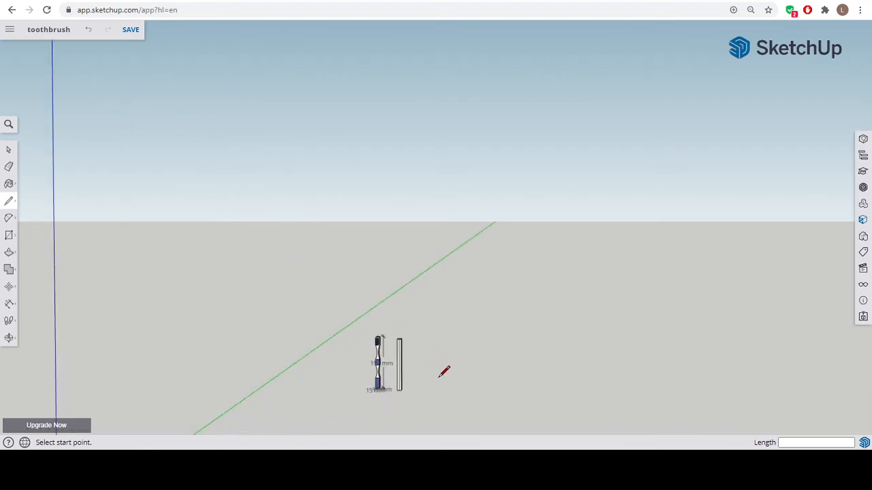
middle_click_drag(431, 361, 457, 249)
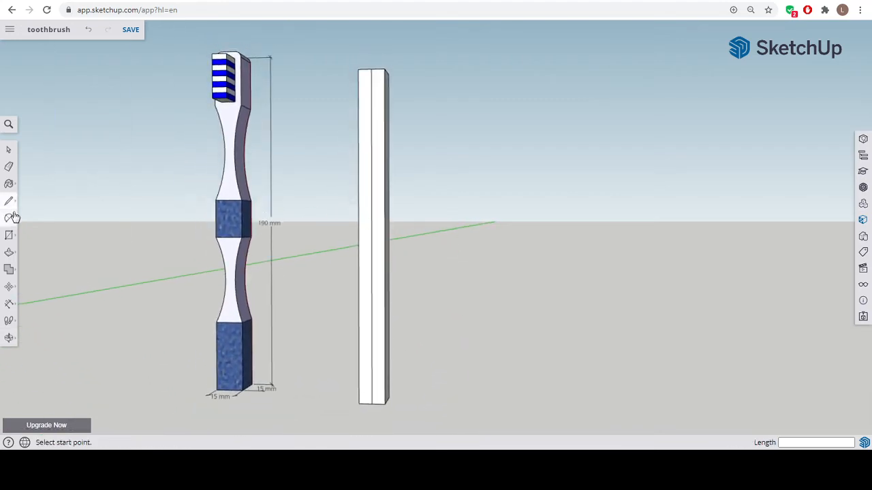
left_click(378, 69)
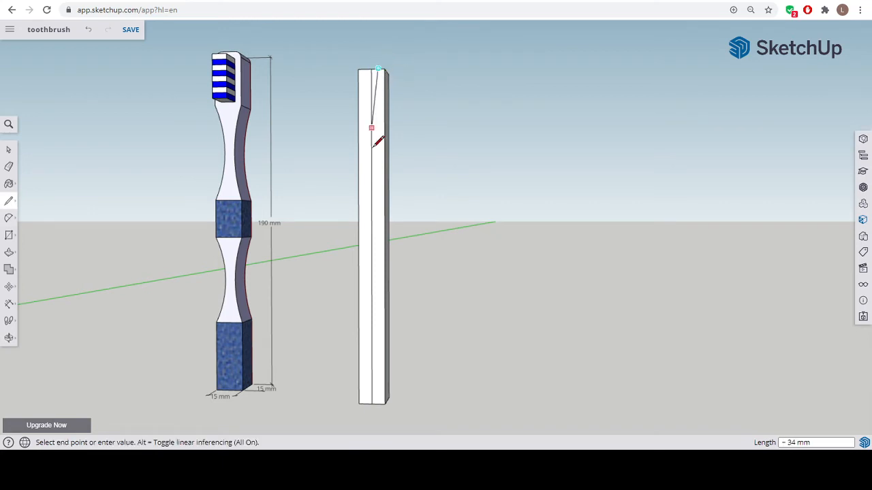
left_click(385, 403)
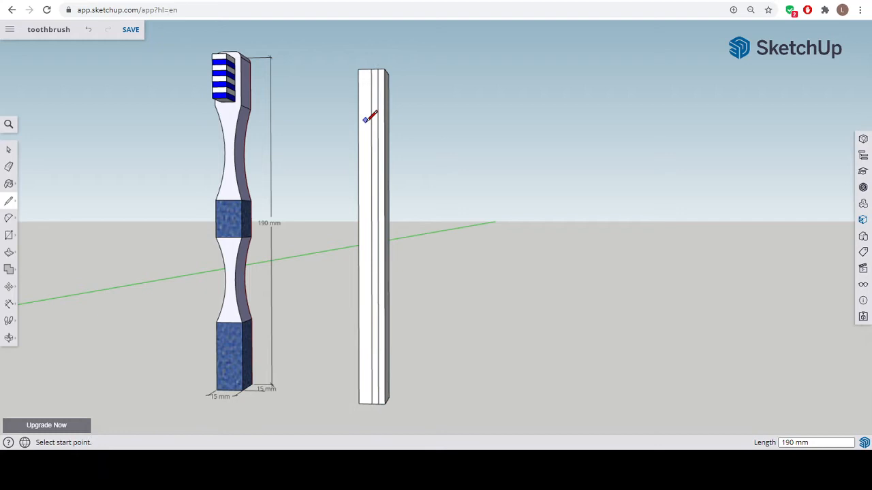
left_click(365, 69)
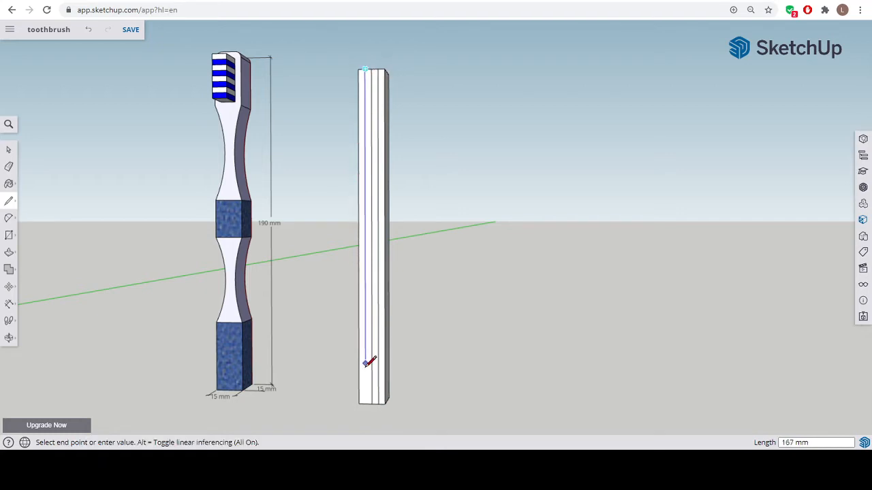
left_click(364, 401)
Mark 50 mm up the front face's left edge from the bottom corner and draw a horizontal line across the face there
mouse_move(453, 257)
middle_mouse_down()
mouse_move(453, 235)
mouse_move(480, 256)
mouse_move(432, 250)
mouse_move(456, 250)
middle_mouse_up()
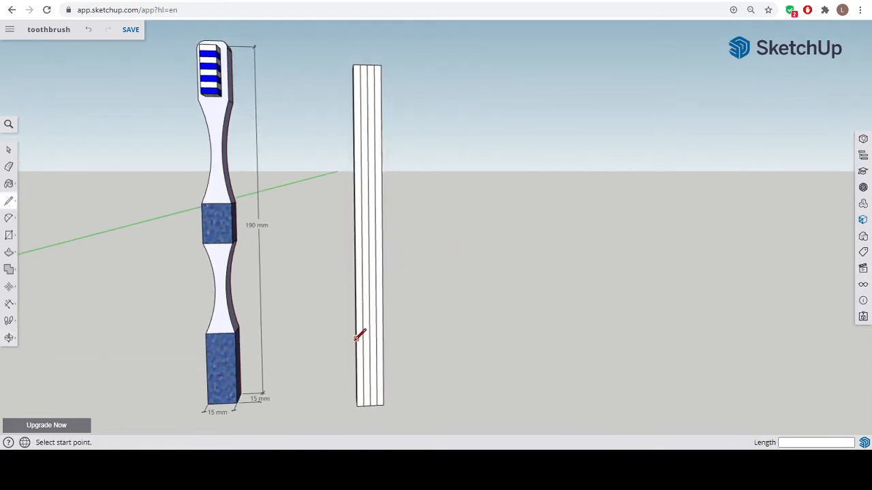
left_click(357, 406)
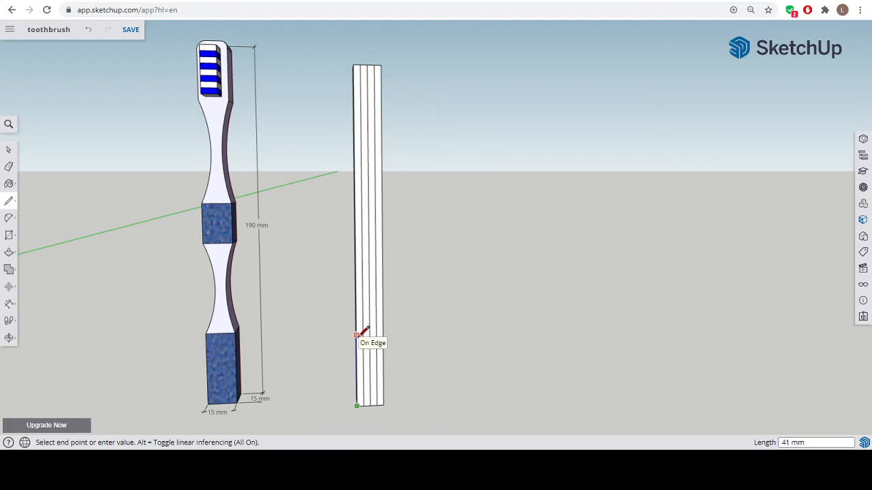
type("50")
key("Return")
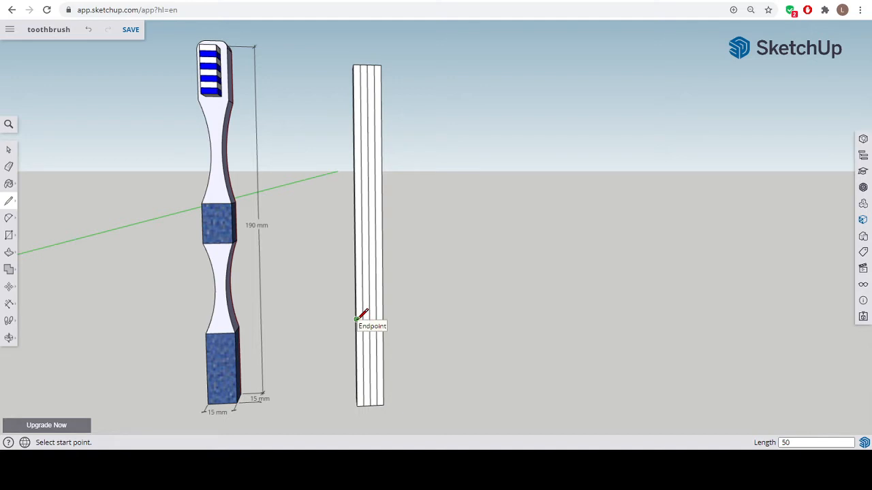
left_click(356, 318)
left_click(383, 318)
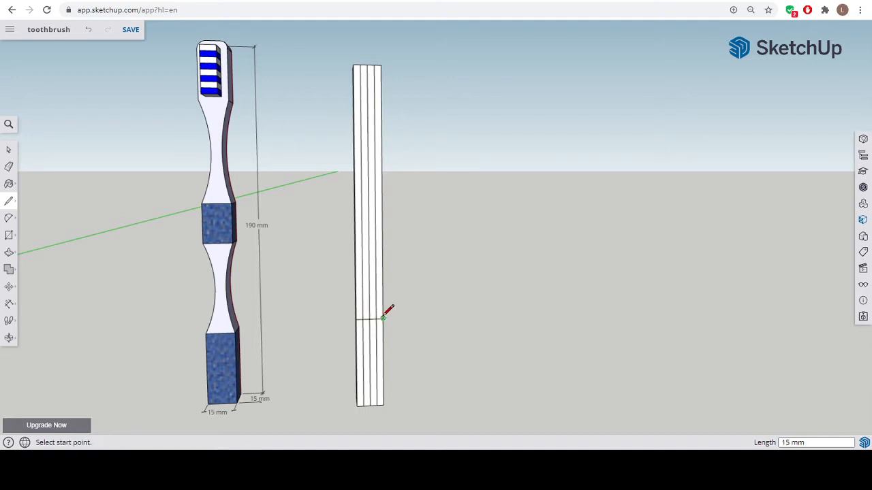
Draw a second horizontal line across the bar's front face, about halfway up and above the existing 50 mm line
left_click(383, 318)
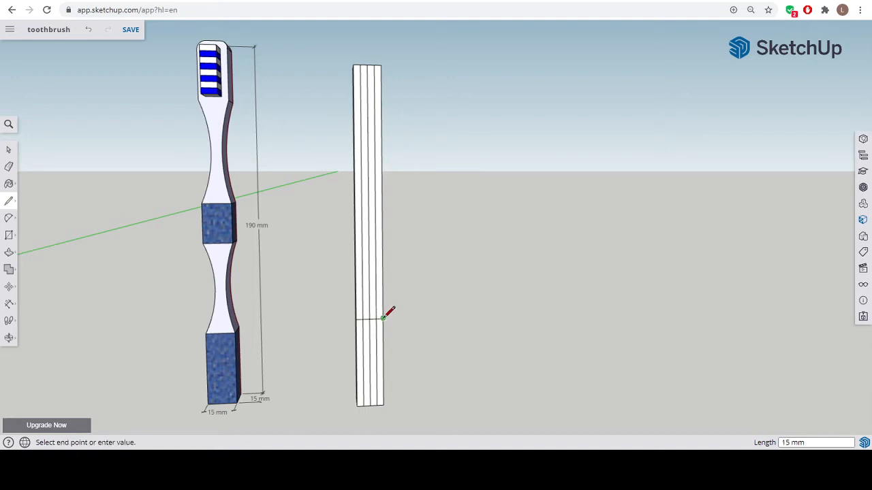
left_click(380, 237)
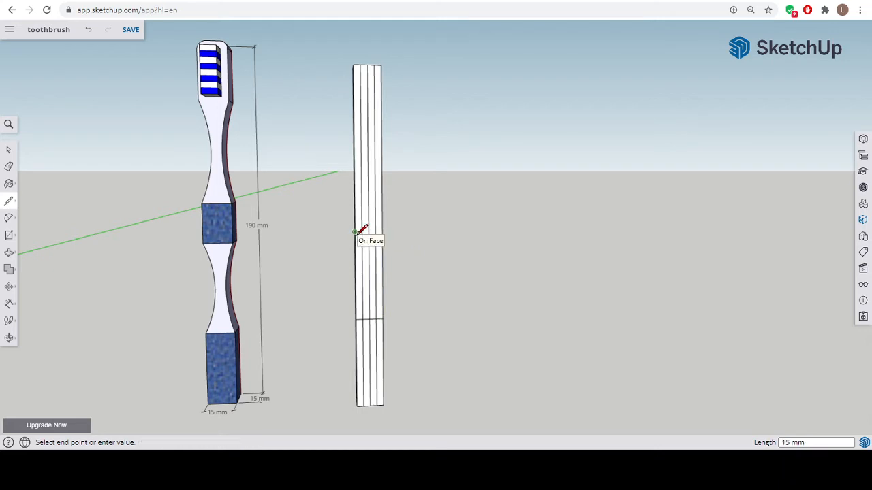
left_click(354, 233)
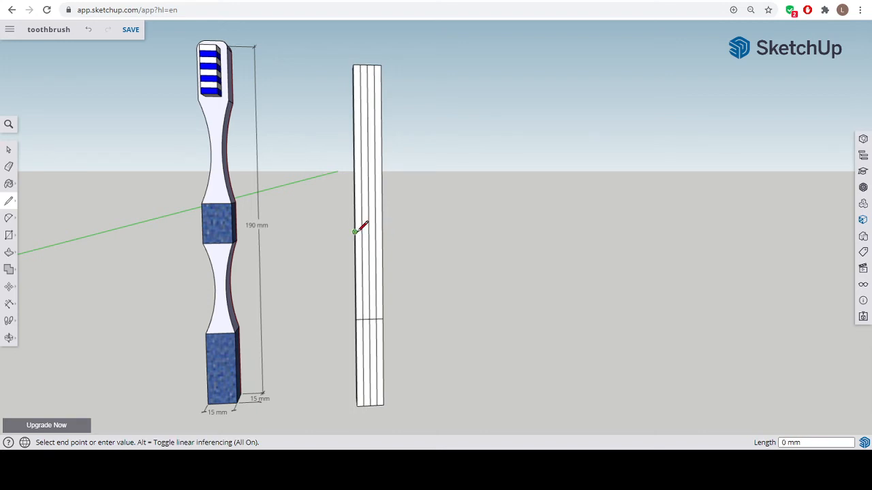
scroll(385, 230, "up", 3)
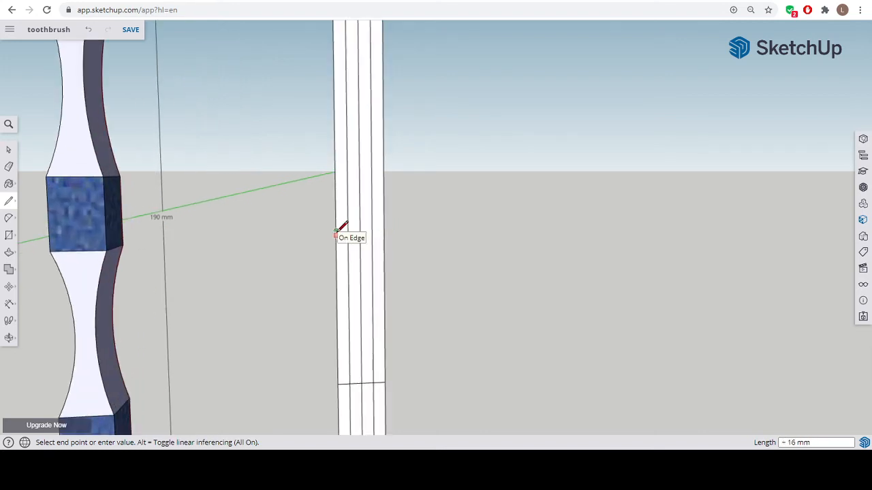
left_click(337, 231)
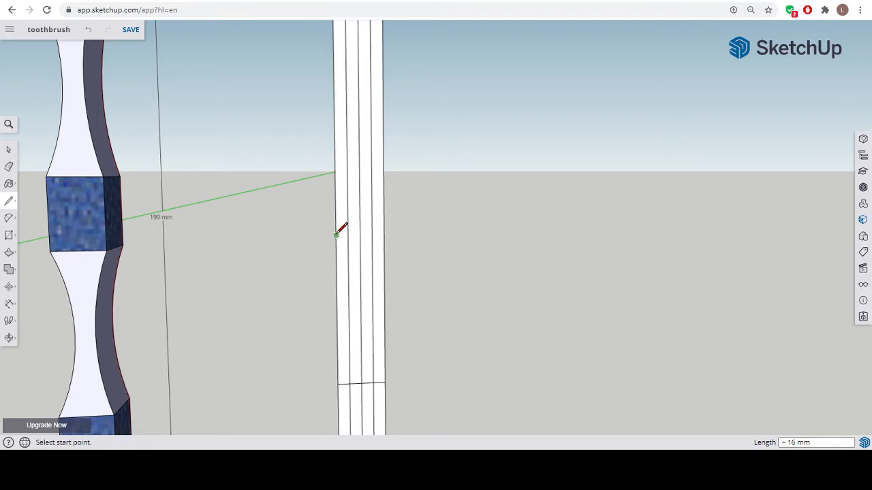
left_click(336, 235)
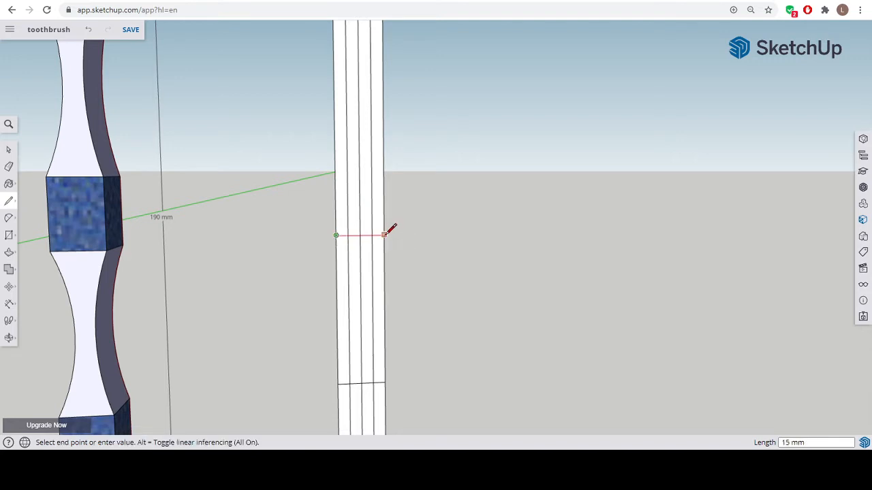
left_click(384, 236)
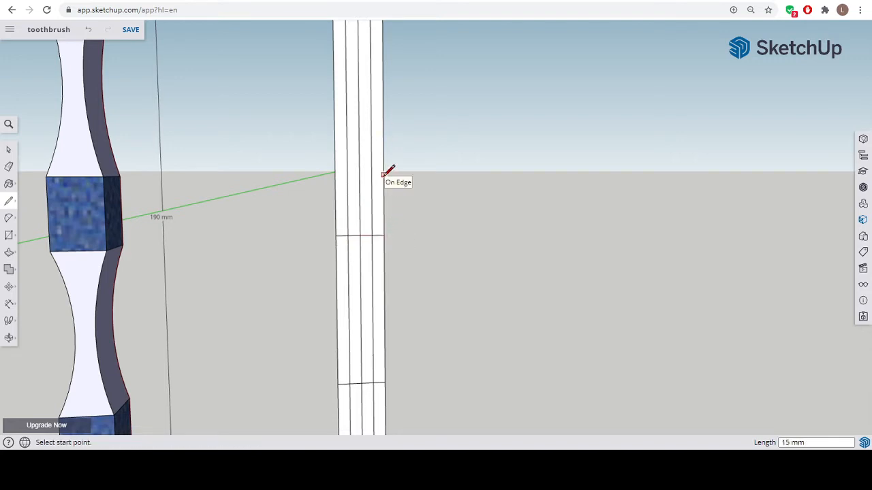
Mark 20 mm up the front face's left edge from the second horizontal line and draw a third line across the face there
left_click(336, 235)
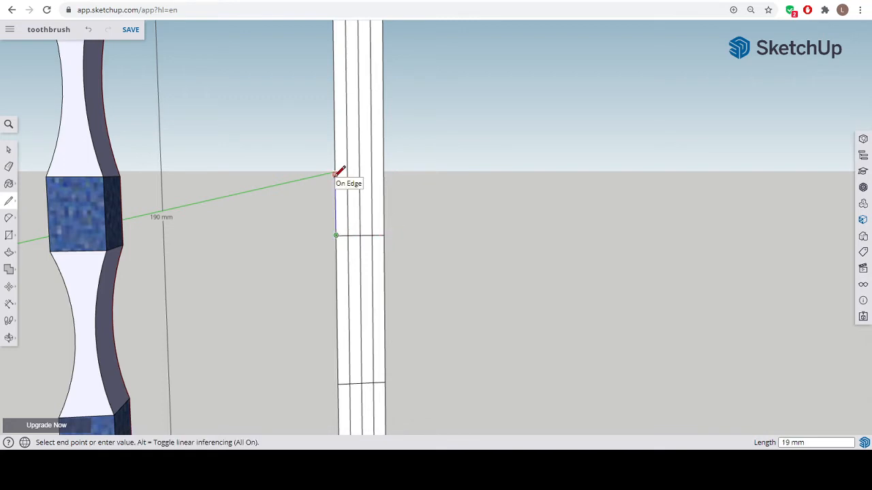
type("20")
key("Return")
left_click(336, 172)
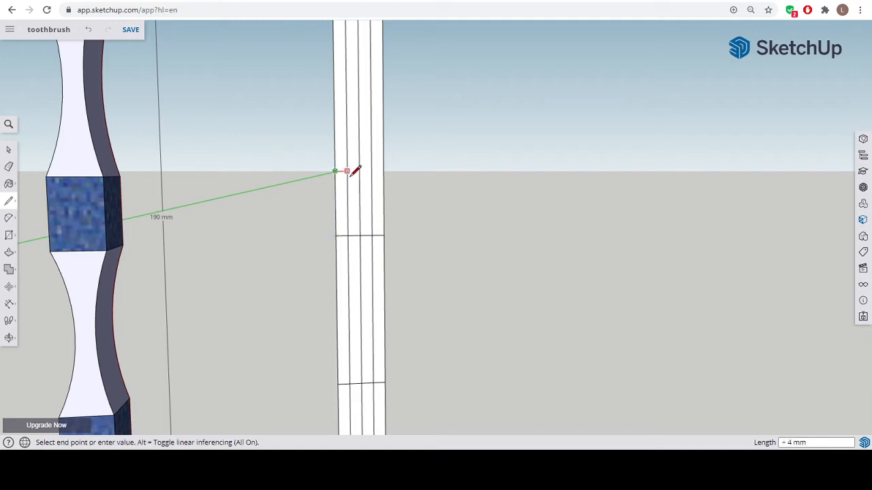
left_click(384, 171)
scroll(386, 129, "down", 4)
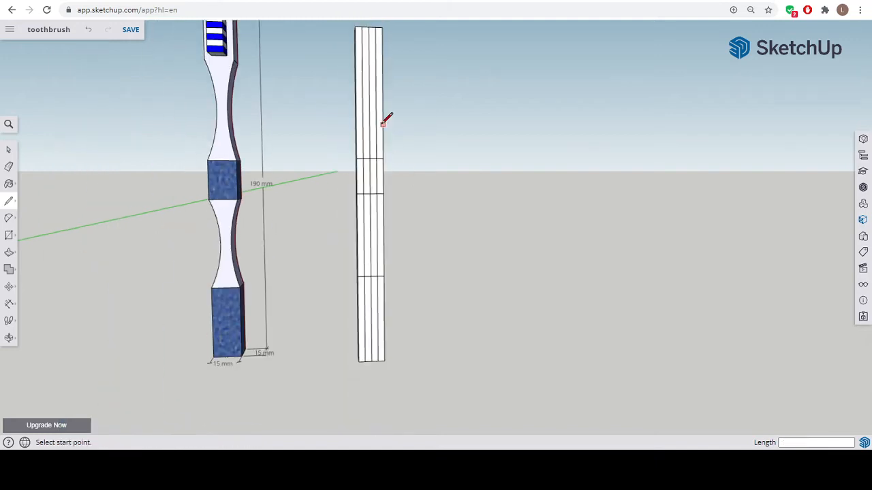
Mark 50 mm up the front face's right edge from the third horizontal line and draw a fourth line across the face
scroll(392, 109, "up", 5)
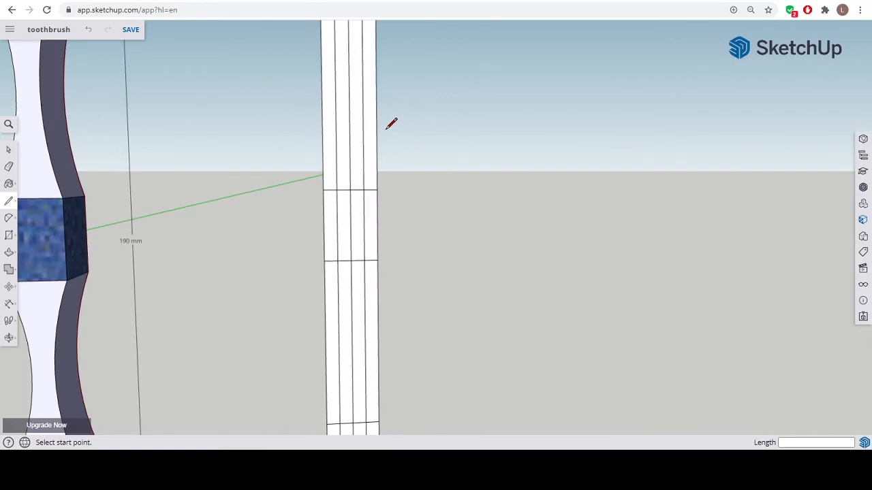
middle_click_drag(387, 128, 366, 310)
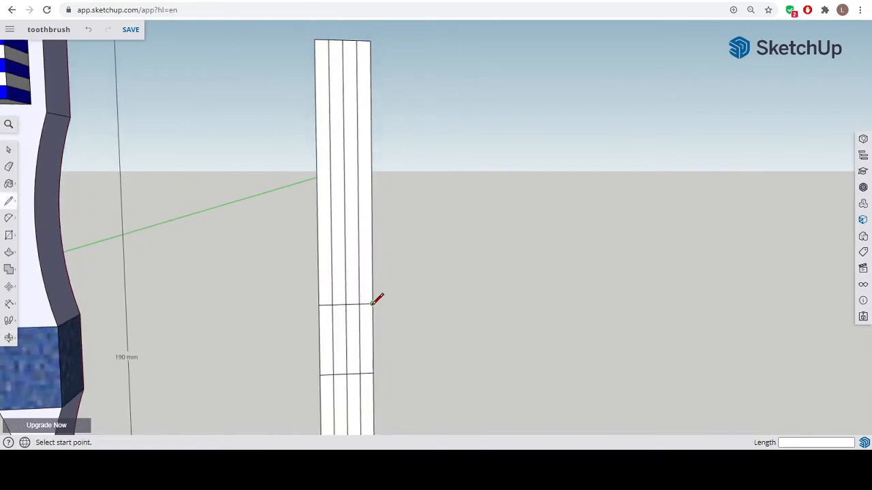
left_click(372, 303)
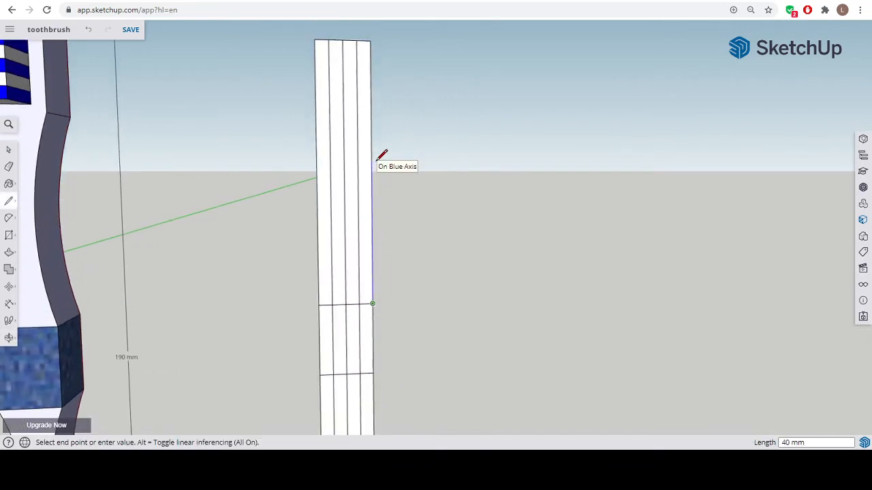
type("50")
key("Return")
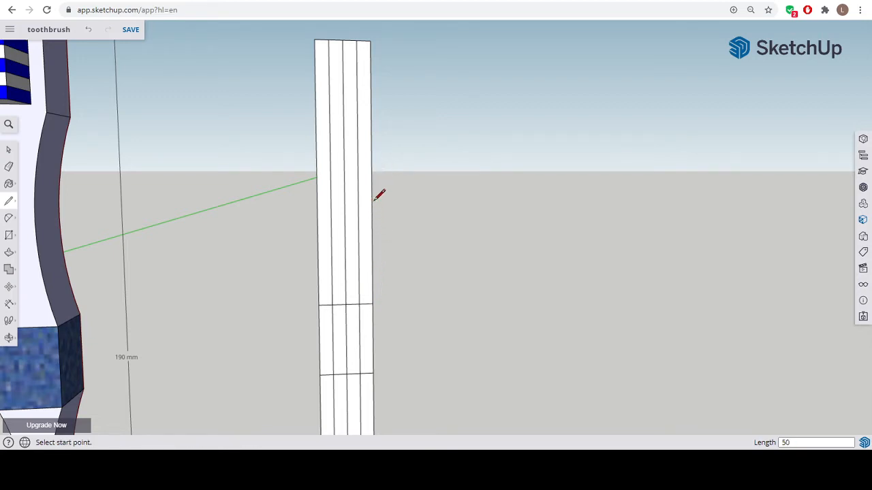
left_click(371, 124)
left_click(318, 125)
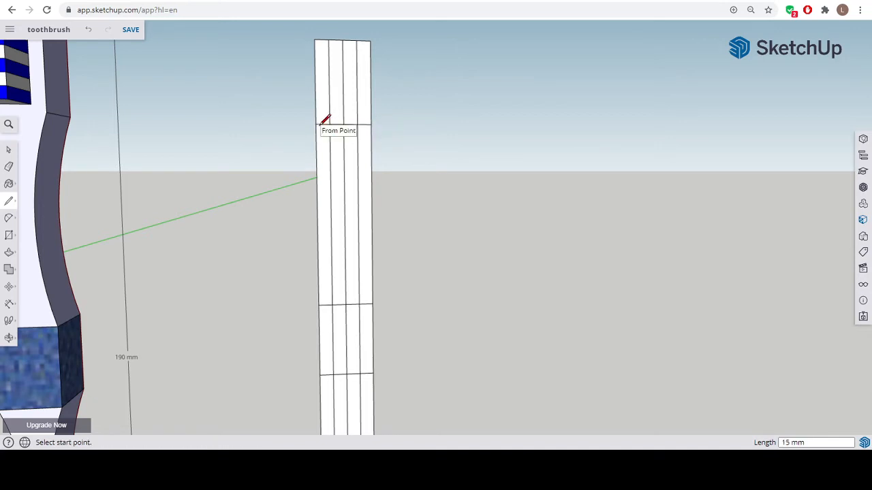
Push/Pull the bar's top face upward 10 mm to lengthen the head section
middle_click_drag(325, 119, 292, 263)
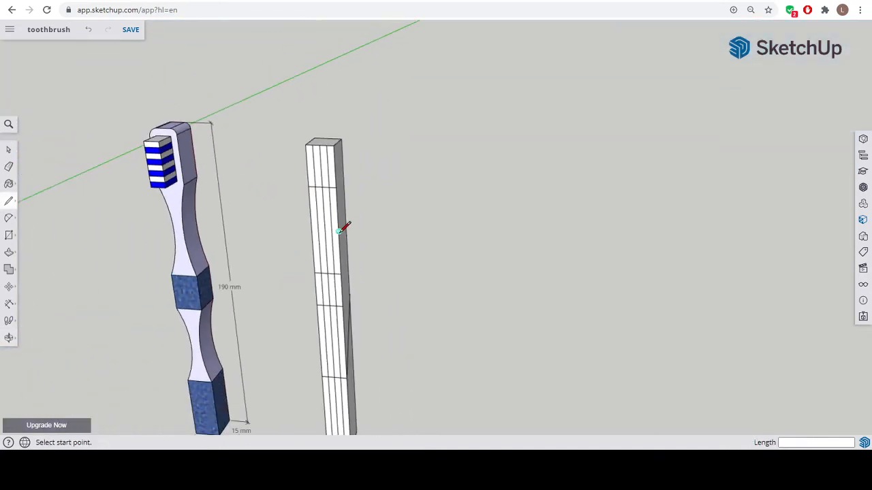
middle_click_drag(340, 228, 256, 122)
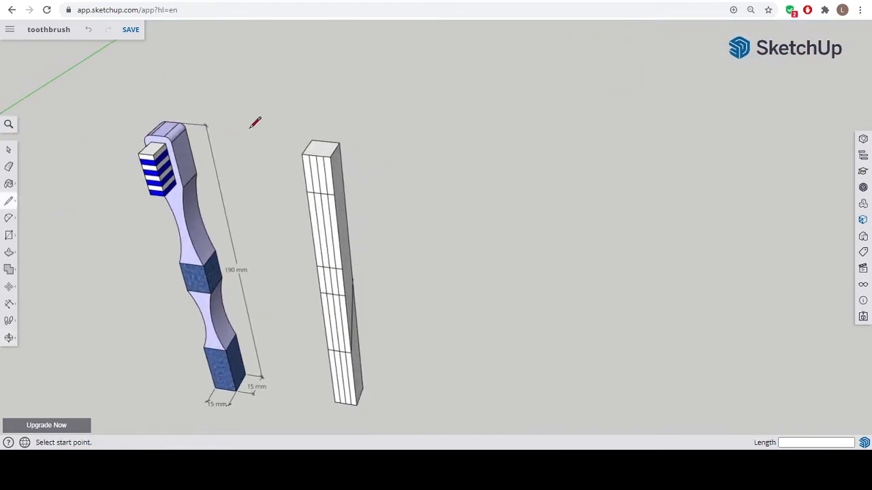
left_click(10, 252)
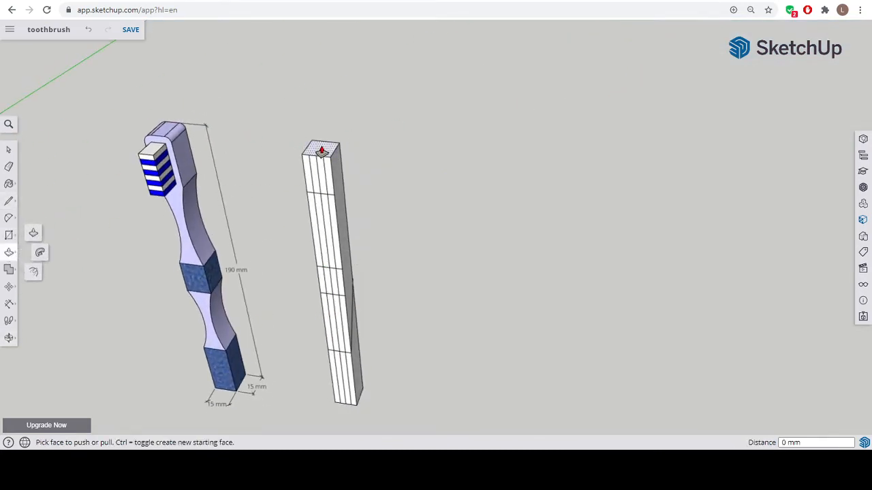
left_click_drag(322, 150, 320, 143)
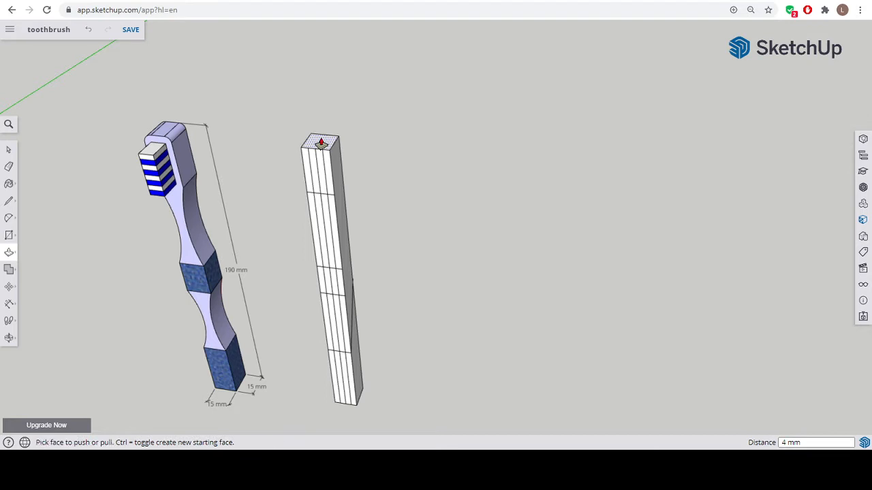
Erase the stray diagonal line on the bar's side face and check the other faces for leftover edges
middle_click_drag(395, 224, 321, 310)
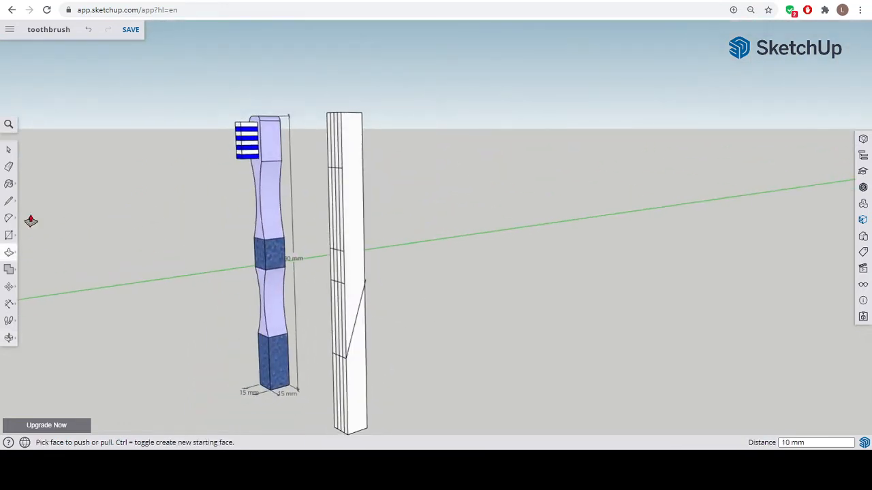
left_click(9, 166)
left_click(357, 328)
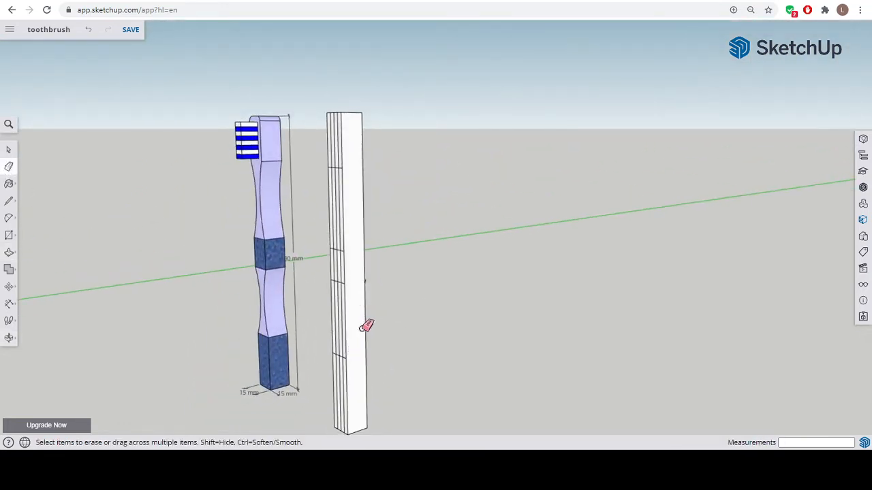
mouse_move(366, 327)
middle_mouse_down()
mouse_move(152, 325)
mouse_move(284, 286)
mouse_move(344, 253)
mouse_move(361, 277)
mouse_move(323, 286)
mouse_move(177, 268)
middle_mouse_up()
scroll(345, 254, "up", 3)
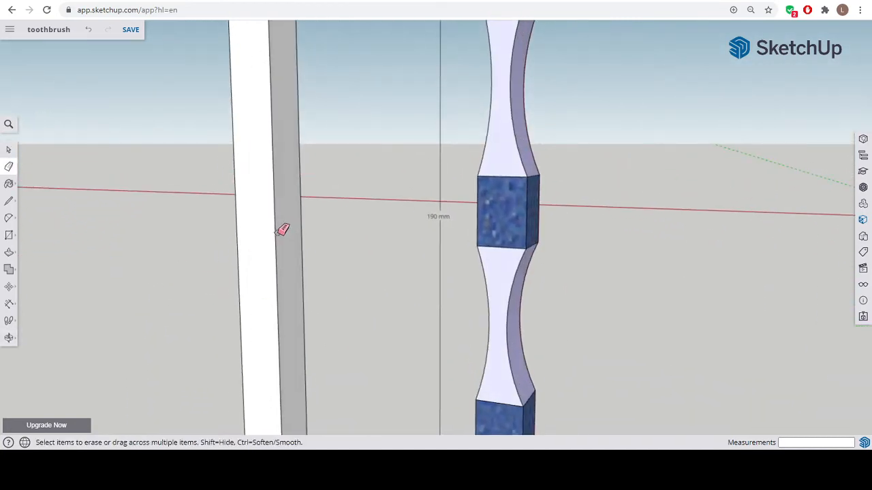
scroll(277, 230, "up", 4)
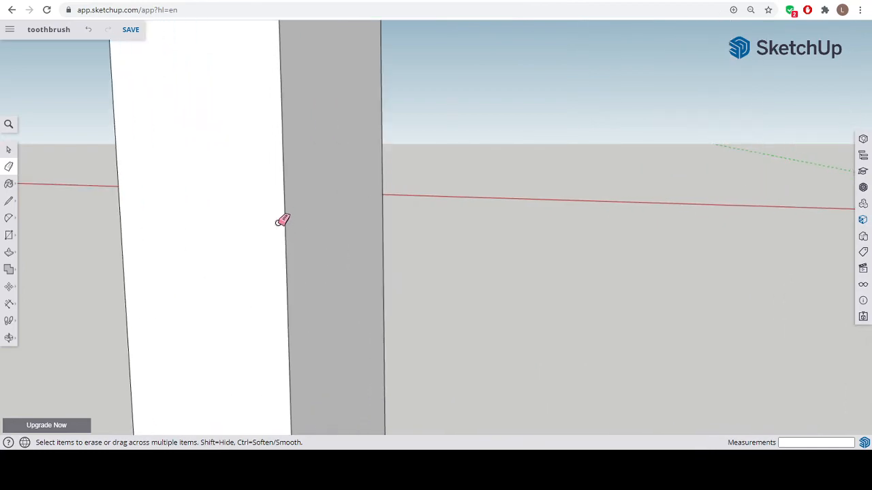
mouse_move(199, 316)
middle_mouse_down()
mouse_move(184, 321)
mouse_move(204, 345)
mouse_move(255, 360)
mouse_move(521, 386)
mouse_move(615, 379)
mouse_move(468, 333)
mouse_move(436, 227)
mouse_move(488, 261)
mouse_move(409, 241)
mouse_move(388, 253)
mouse_move(395, 164)
mouse_move(424, 152)
middle_mouse_up()
scroll(541, 369, "down", 5)
scroll(469, 259, "up", 4)
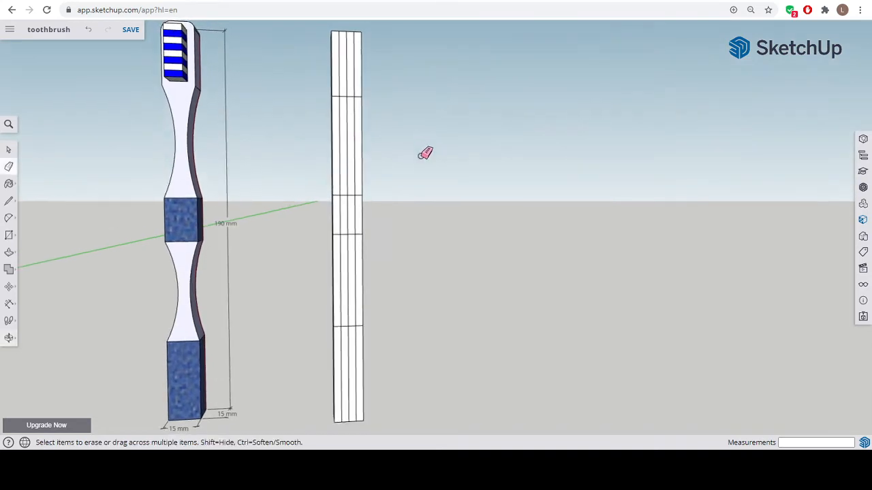
Draw 2-point arcs bulging inward about 4 mm on both edges of the front face, between the first and second horizontal lines
left_click(10, 219)
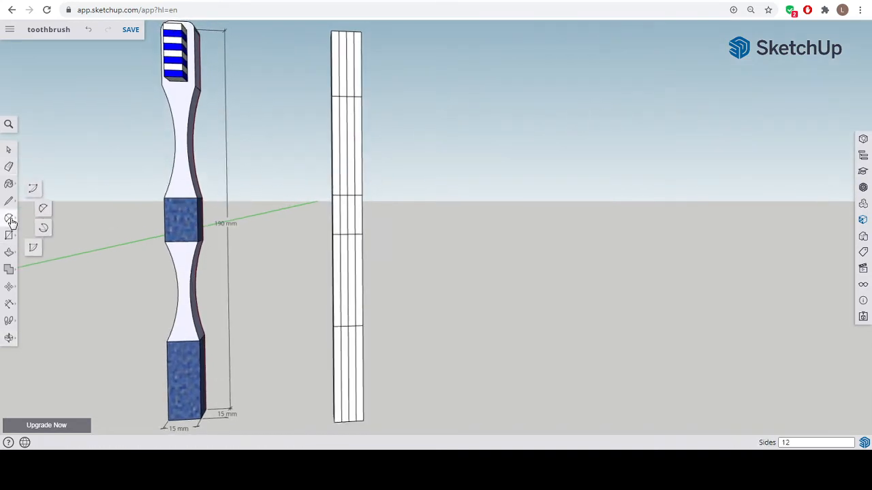
left_click(43, 210)
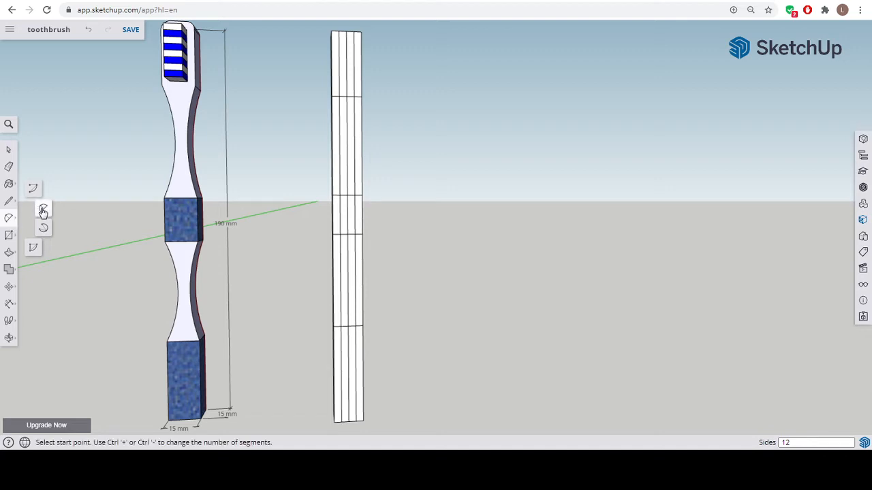
left_click(362, 325)
left_click(363, 234)
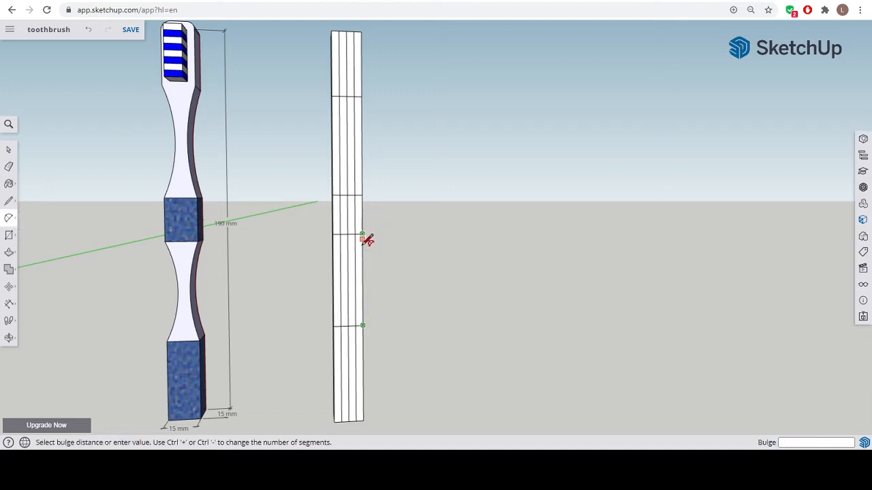
left_click(358, 275)
left_click(333, 234)
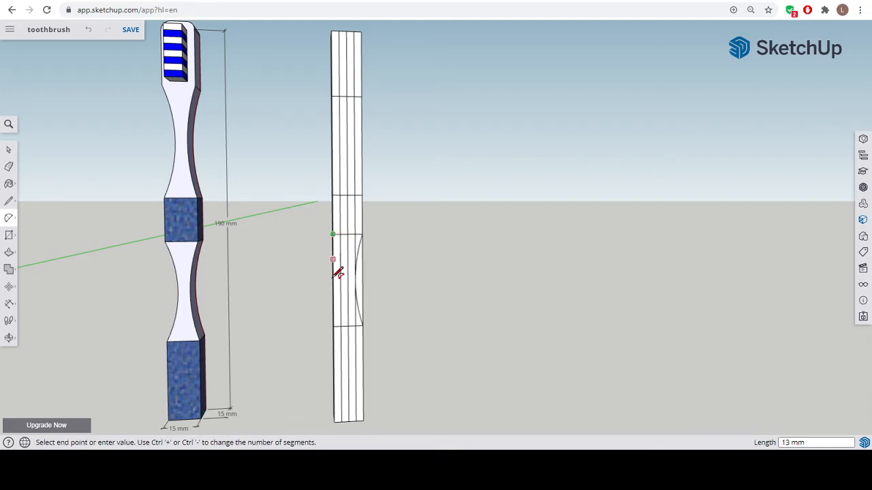
left_click(333, 326)
left_click(345, 279)
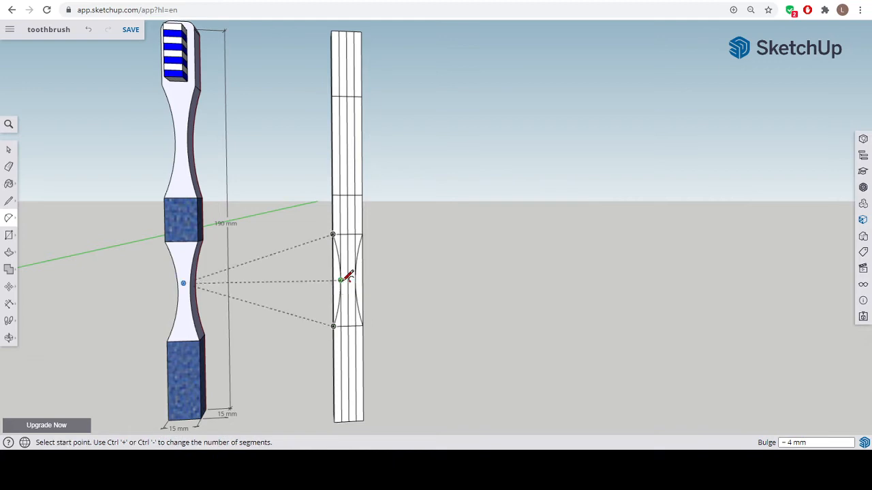
Draw matching inward arcs, bulging about 4 mm, on both edges of the front face between the third and fourth horizontal lines
left_click(333, 195)
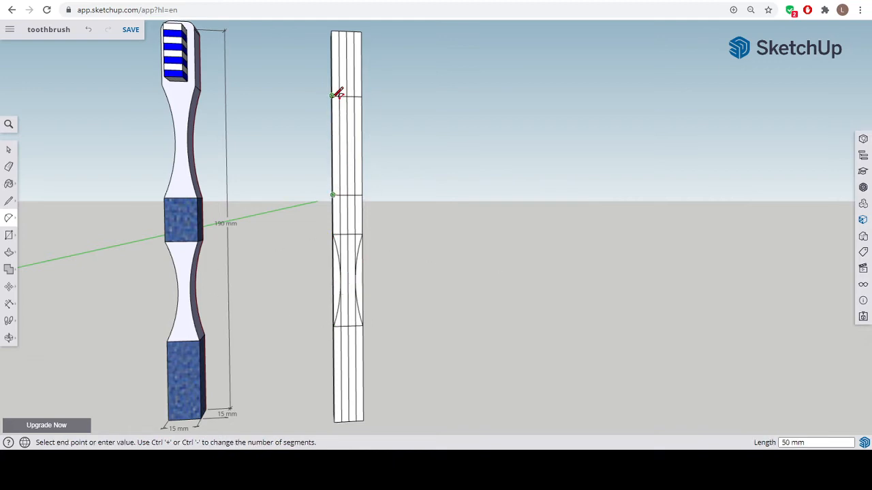
left_click(333, 95)
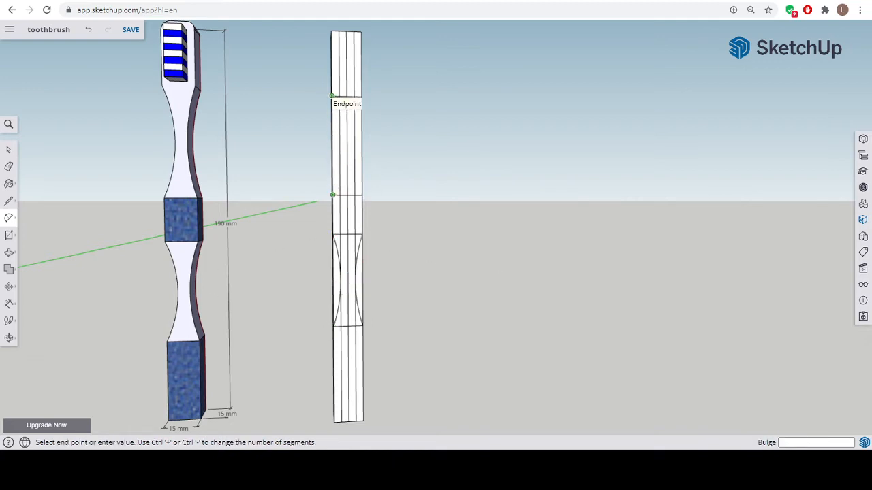
left_click(340, 146)
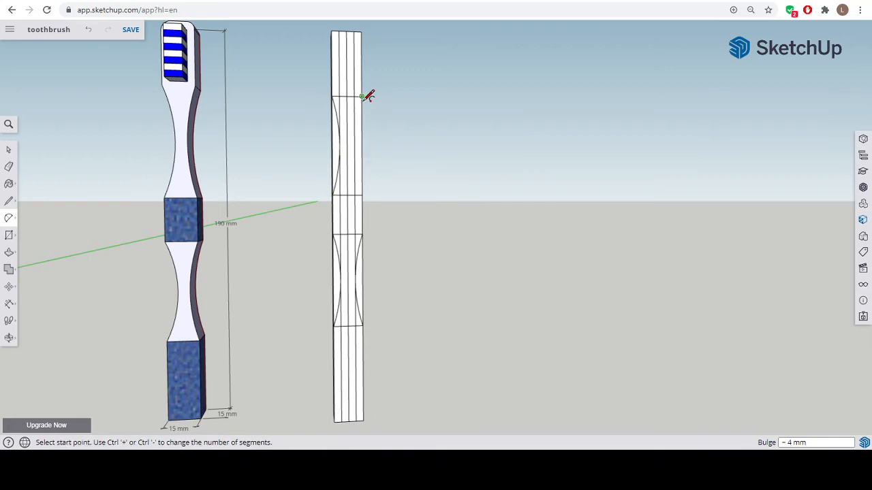
left_click(363, 97)
left_click(362, 195)
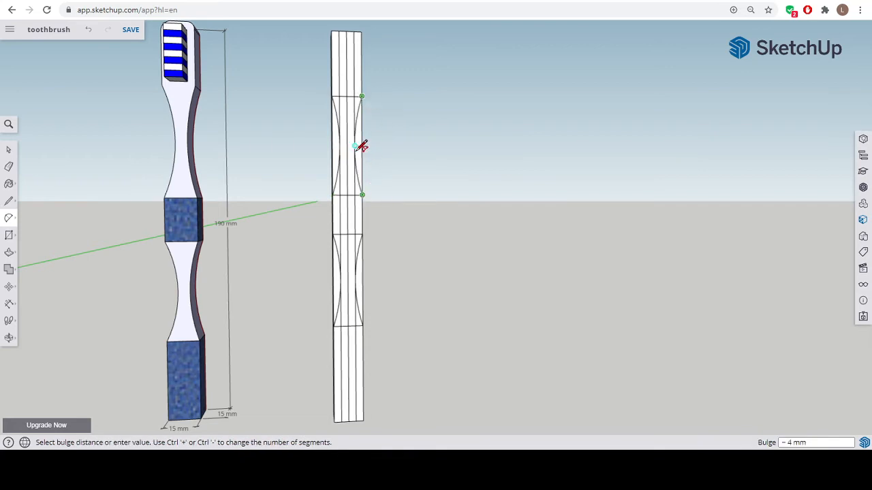
left_click(359, 144)
Extend the second, third and fourth horizontal section lines 15 mm across the bar's adjacent side face
middle_click_drag(408, 180, 370, 205)
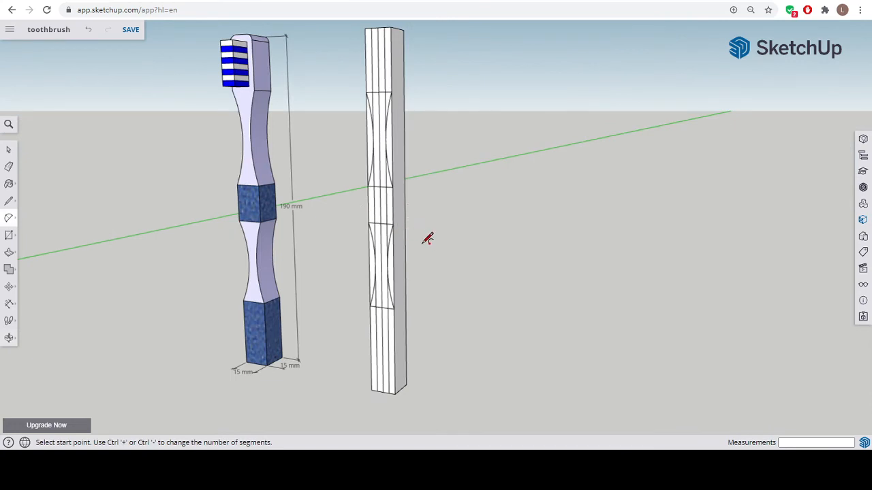
mouse_move(428, 239)
middle_mouse_down()
mouse_move(288, 259)
mouse_move(279, 247)
middle_mouse_up()
left_click(8, 200)
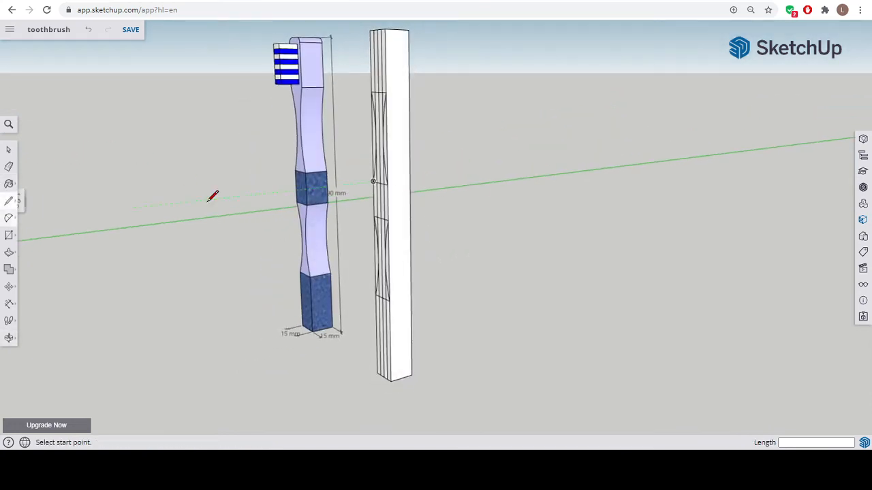
left_click(385, 184)
left_click(409, 182)
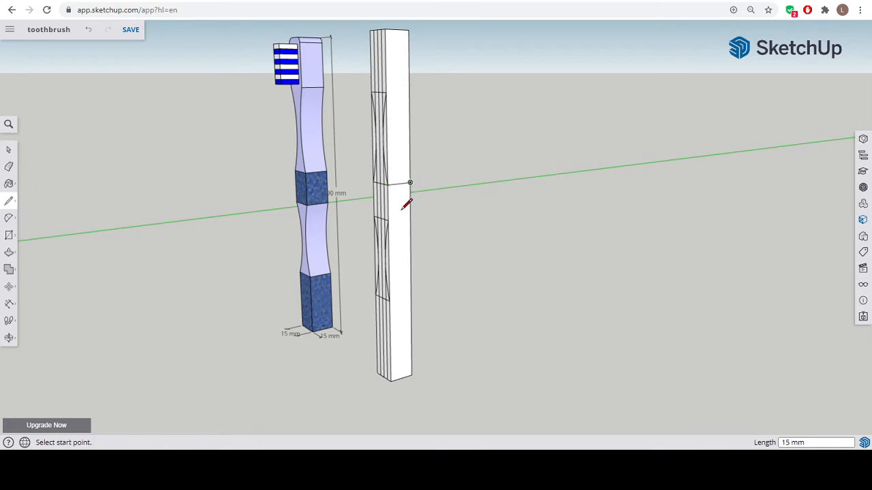
left_click(375, 219)
left_click(409, 217)
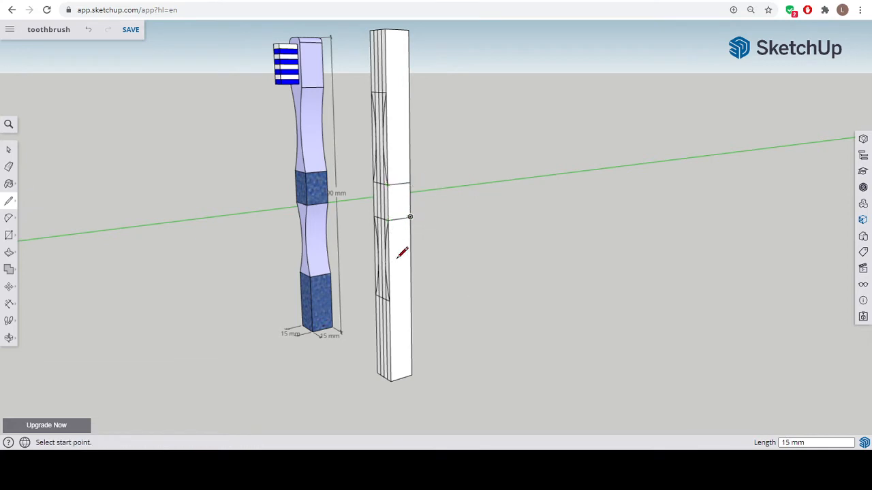
left_click(393, 296)
key("Escape")
Continue the three lower section lines across the bar's back face, each 15 mm long
middle_click_drag(491, 272, 161, 247)
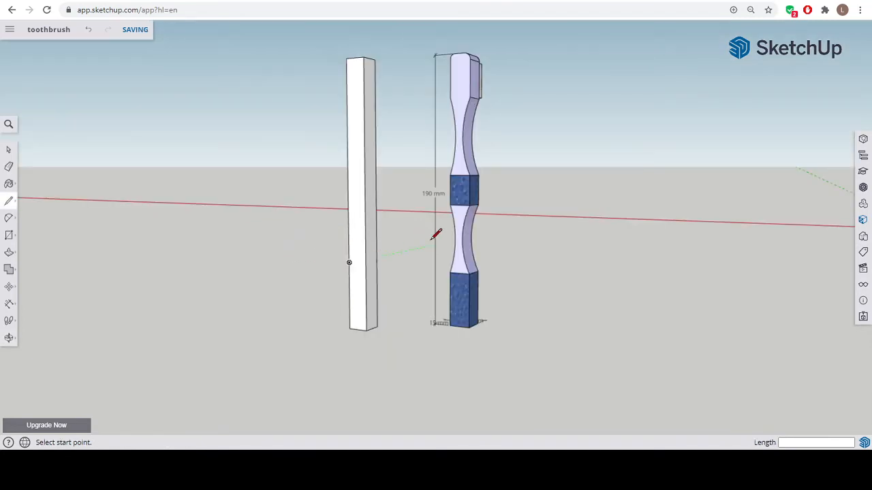
middle_click_drag(436, 235, 296, 239)
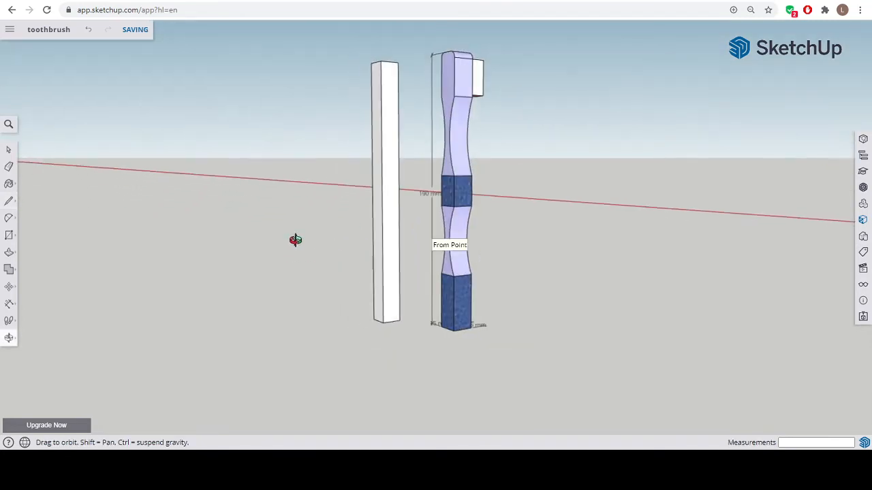
middle_click_drag(397, 229, 384, 275)
left_click(384, 281)
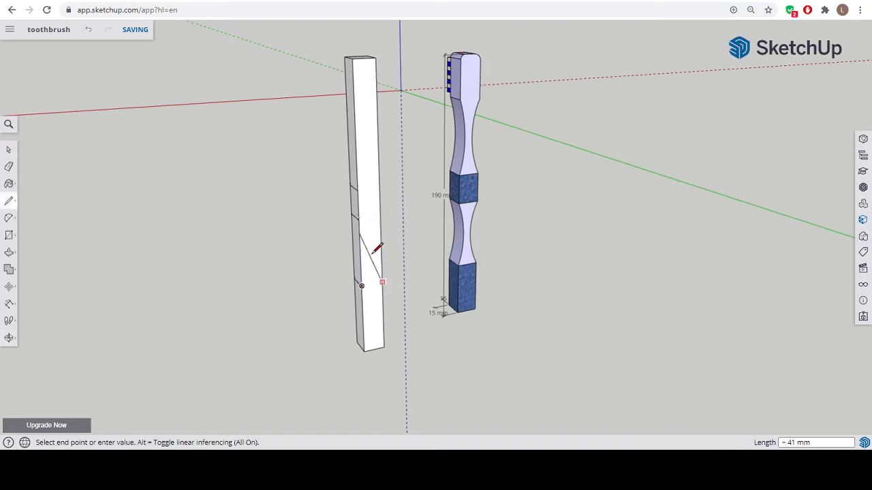
left_click(361, 285)
left_click(359, 219)
left_click(380, 216)
left_click(357, 190)
left_click(380, 188)
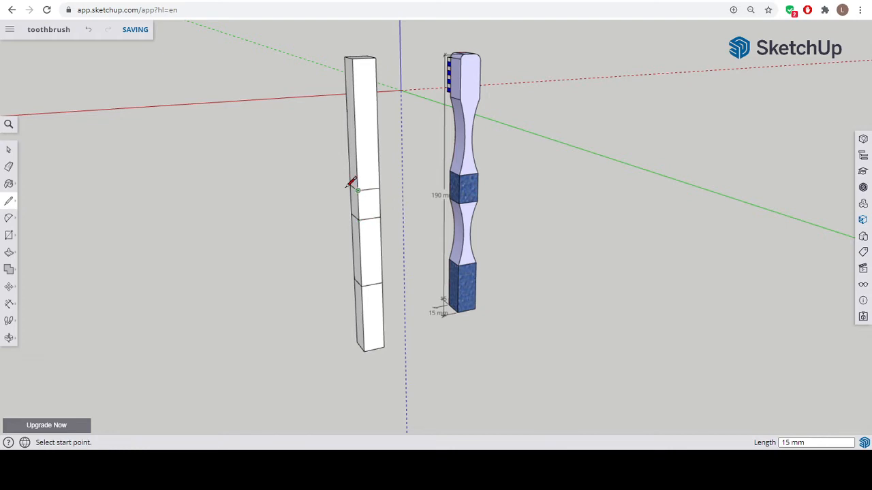
Extend the uppermost section line, at the head's base, across the adjacent side face and the back face
mouse_move(352, 184)
middle_mouse_down()
mouse_move(462, 156)
mouse_move(510, 165)
mouse_move(448, 156)
middle_mouse_up()
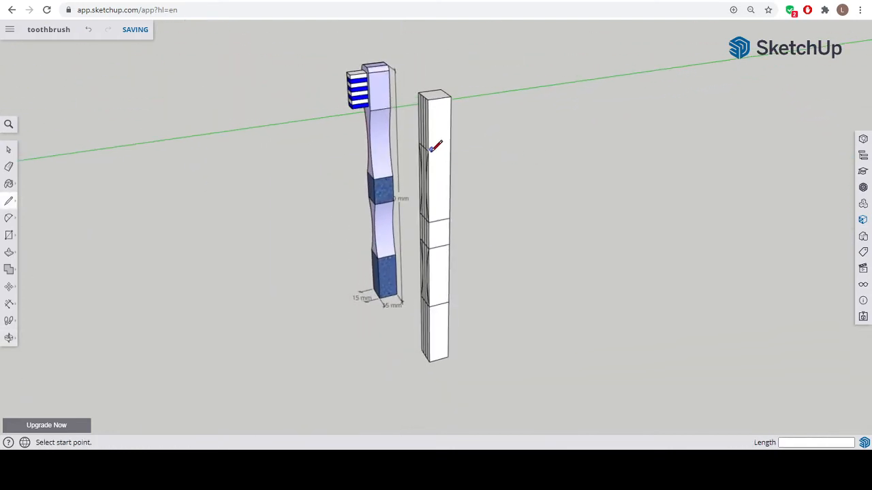
scroll(431, 149, "up", 6)
left_click(420, 148)
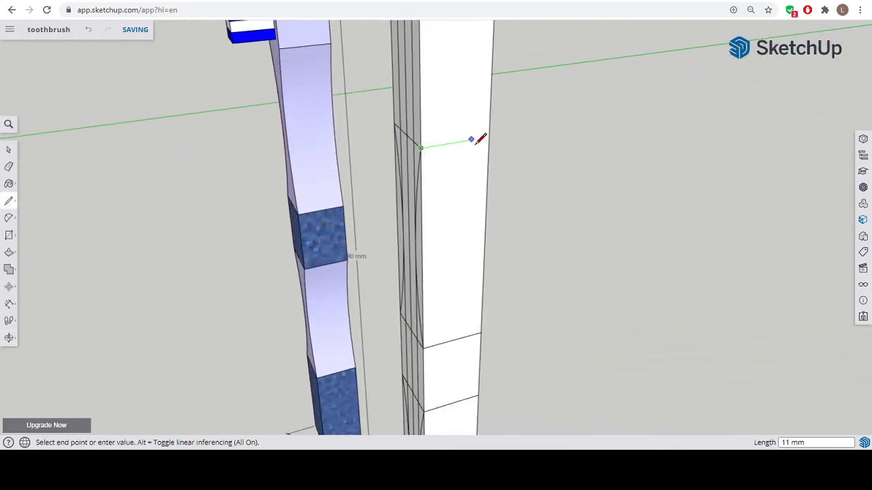
left_click(489, 136)
middle_click_drag(515, 130, 265, 129)
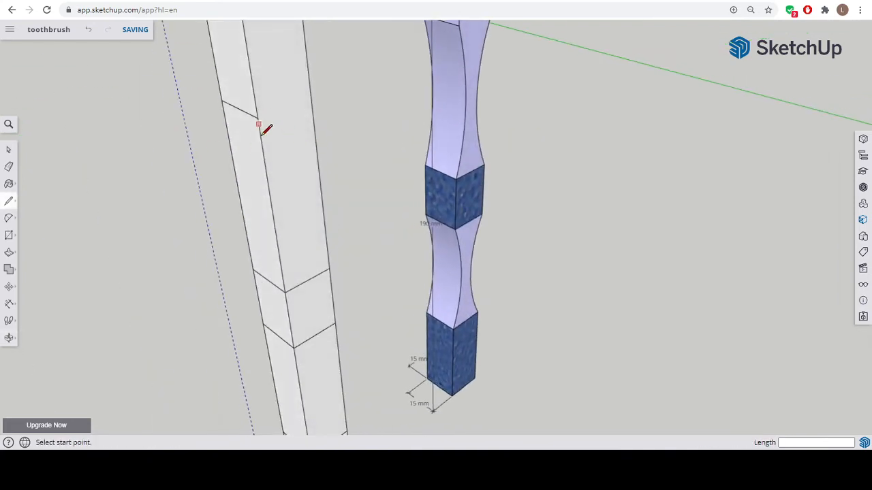
left_click(258, 118)
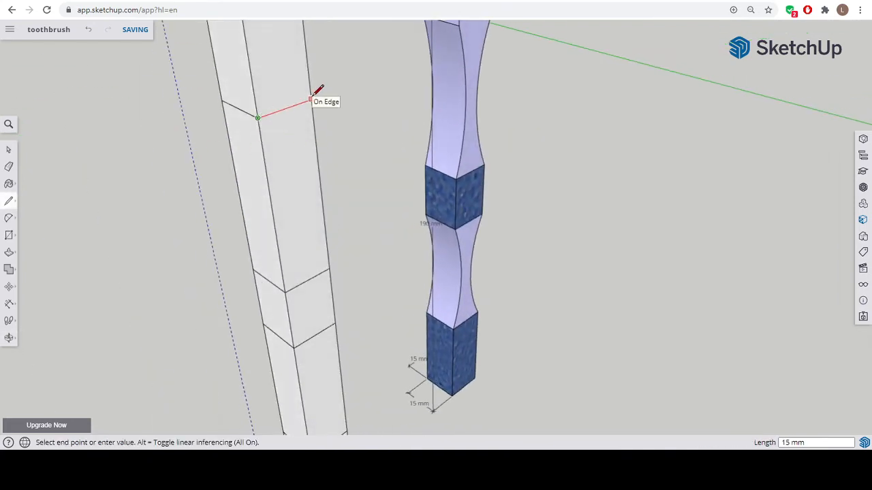
left_click(312, 98)
Draw all four section lines, each 15 mm long, across the remaining side face to complete the loops around the bar
middle_click_drag(364, 101, 306, 88)
scroll(321, 95, "down", 2)
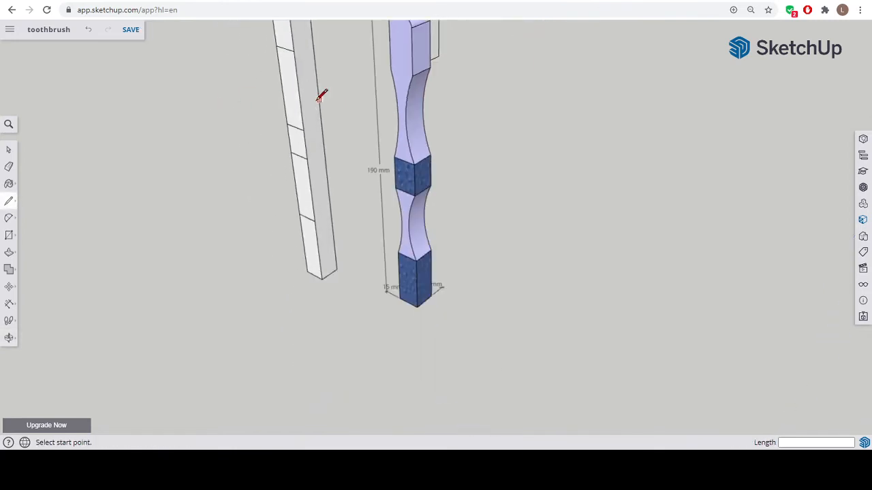
left_click(294, 50)
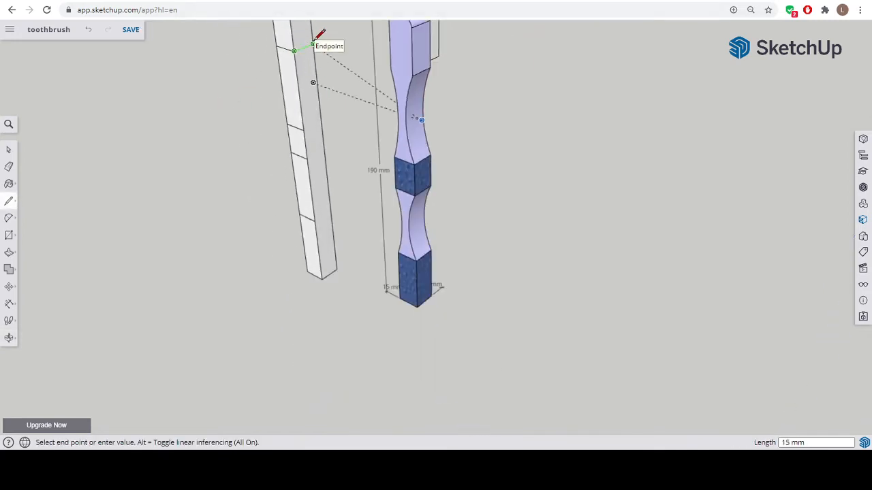
left_click(313, 45)
left_click(304, 129)
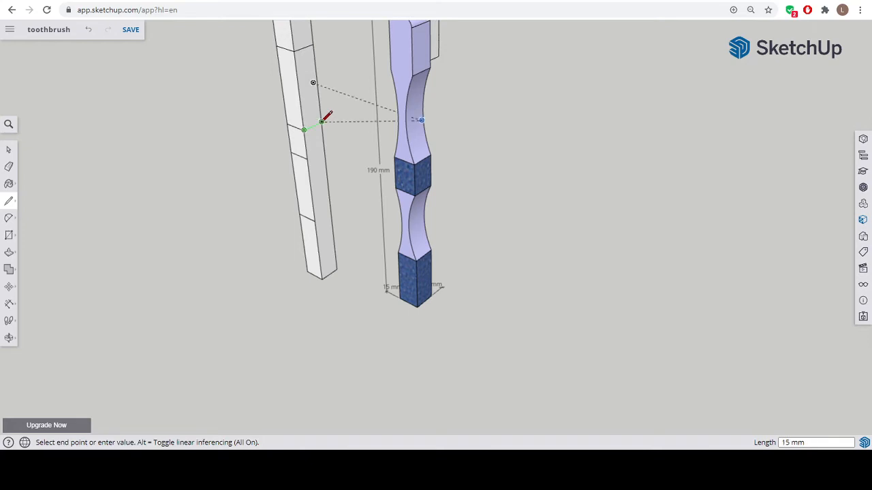
left_click(320, 122)
left_click(307, 157)
left_click(322, 151)
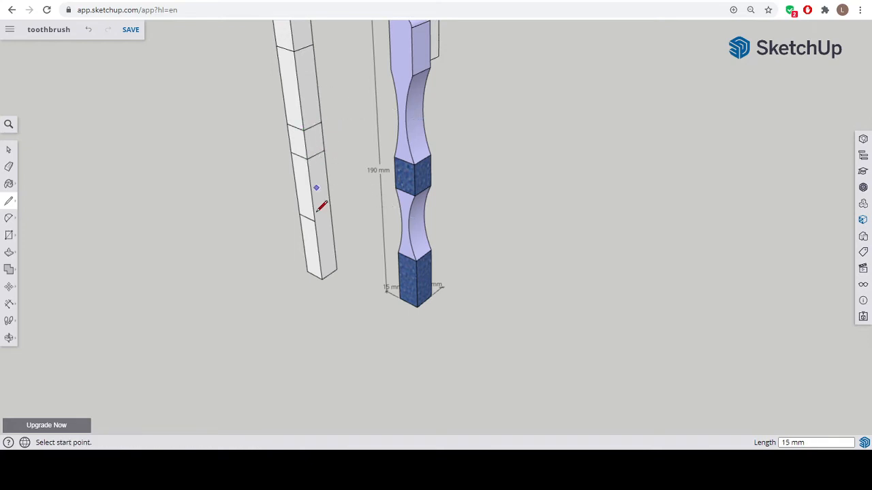
left_click(316, 219)
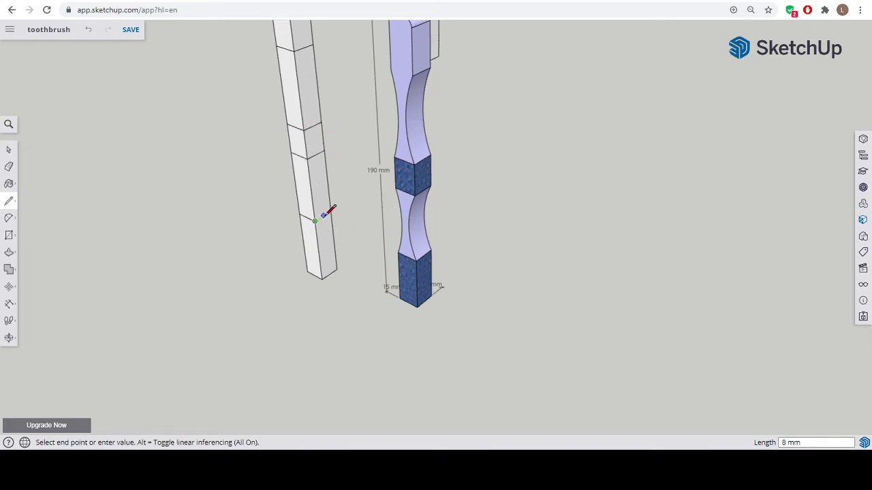
left_click(332, 213)
Push/Pull both arc segments of the upper handle section back 15 mm to cut away the material
middle_click_drag(224, 207, 438, 266)
key("l")
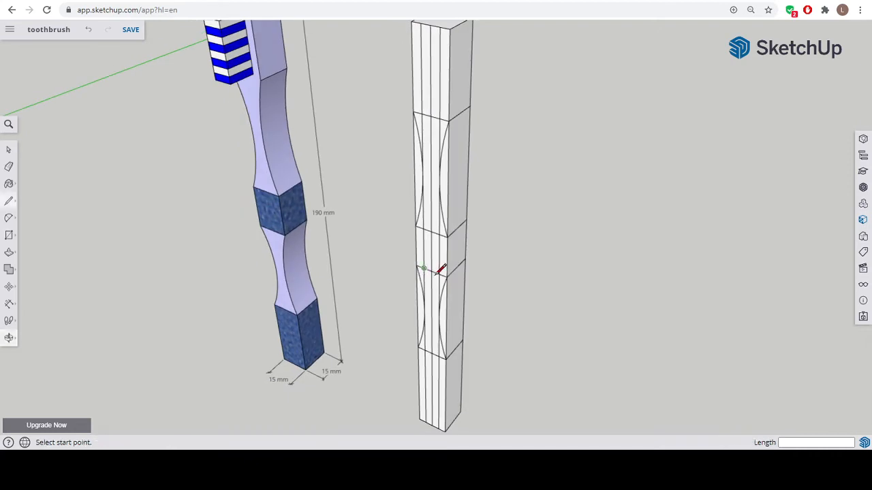
left_click(8, 253)
left_click_drag(443, 186, 471, 173)
middle_click_drag(471, 173, 418, 161)
left_click_drag(411, 216, 381, 244)
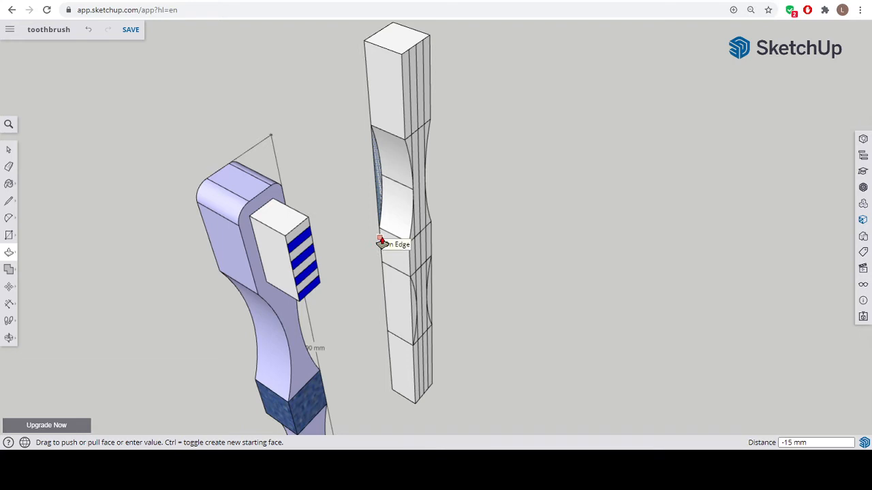
left_click(381, 240)
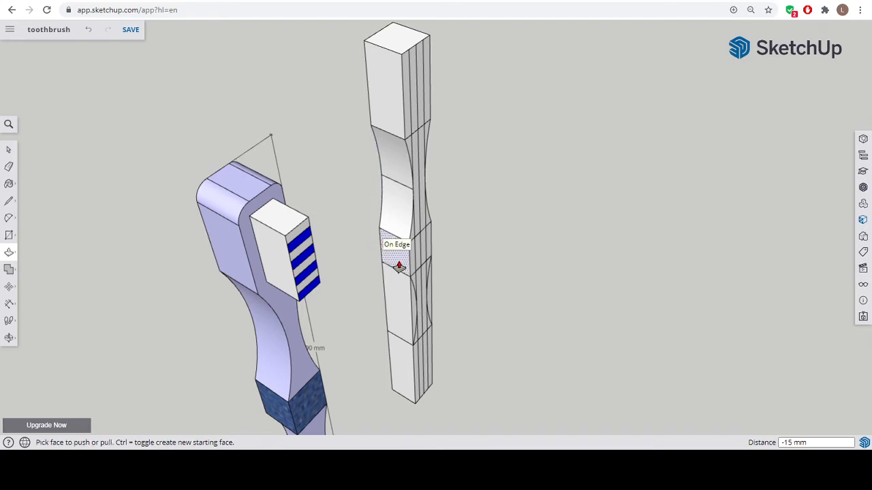
Push/Pull both arc segments of the lower handle section back 15 mm to cut them away
left_click(414, 303)
left_click(382, 266)
middle_click_drag(382, 266, 465, 333)
left_click(483, 338)
left_click(515, 300)
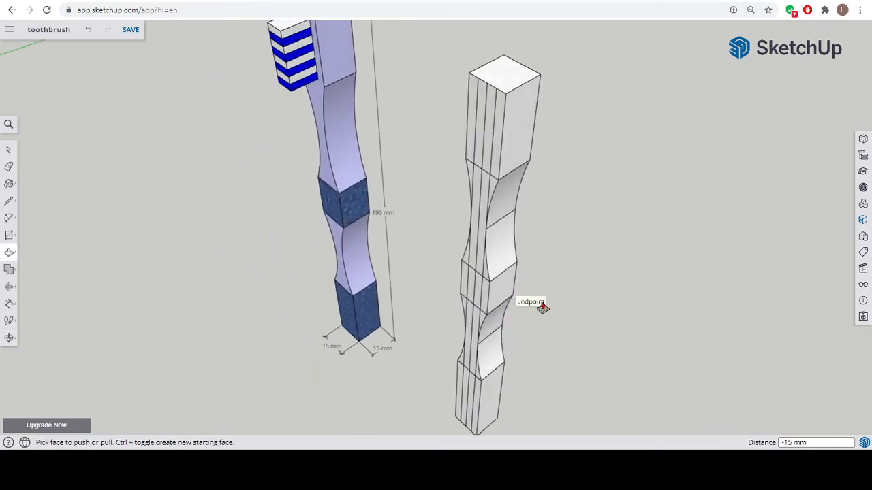
middle_click_drag(601, 323, 551, 175)
right_click(551, 173)
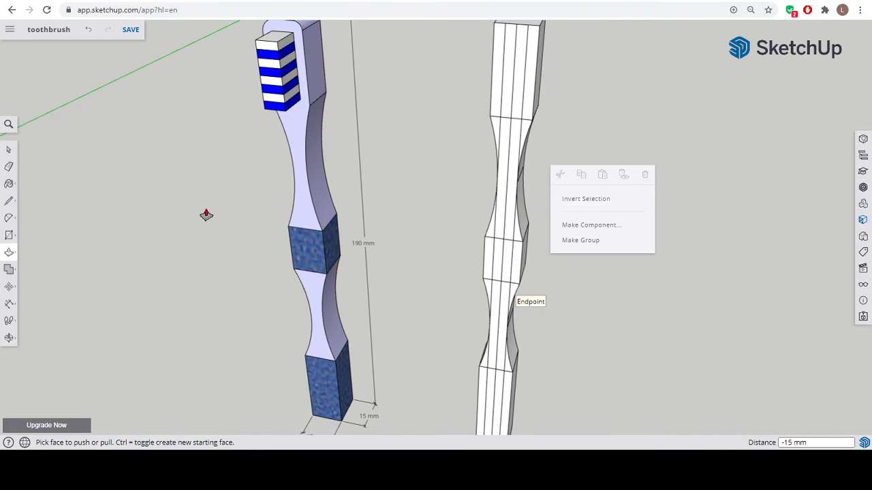
left_click(9, 218)
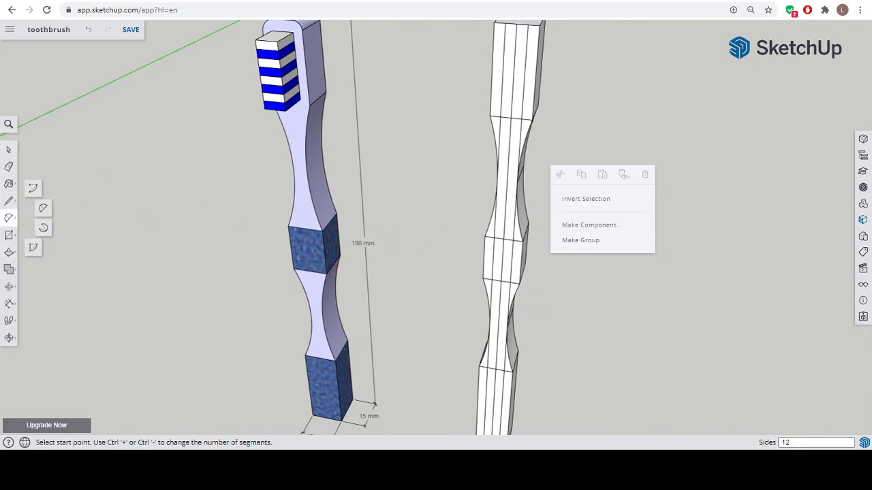
left_click(619, 271)
middle_click_drag(595, 256, 479, 267)
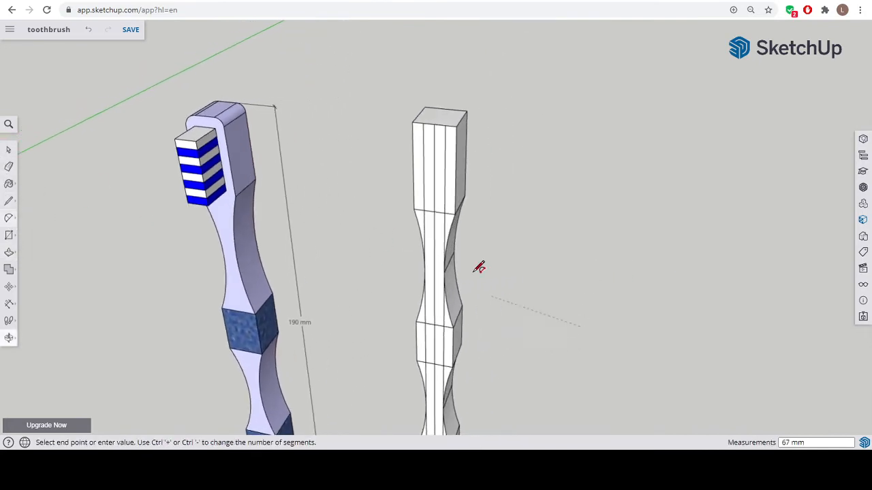
left_click(412, 137)
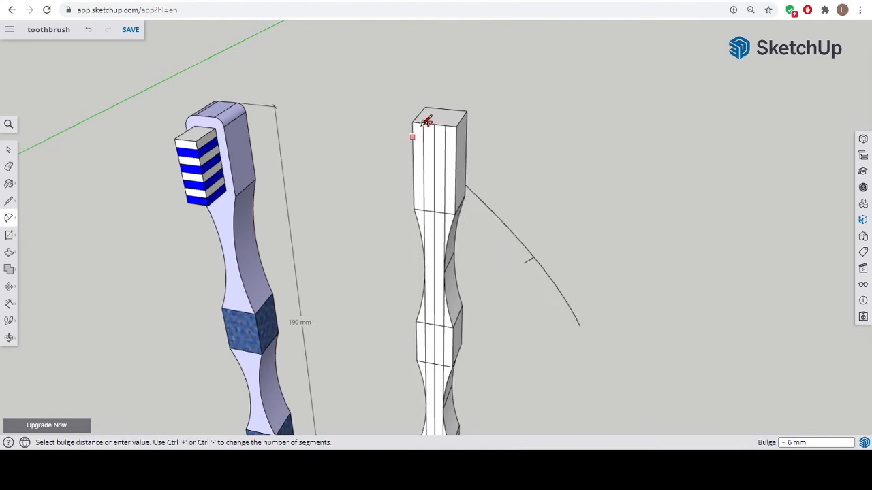
key("Escape")
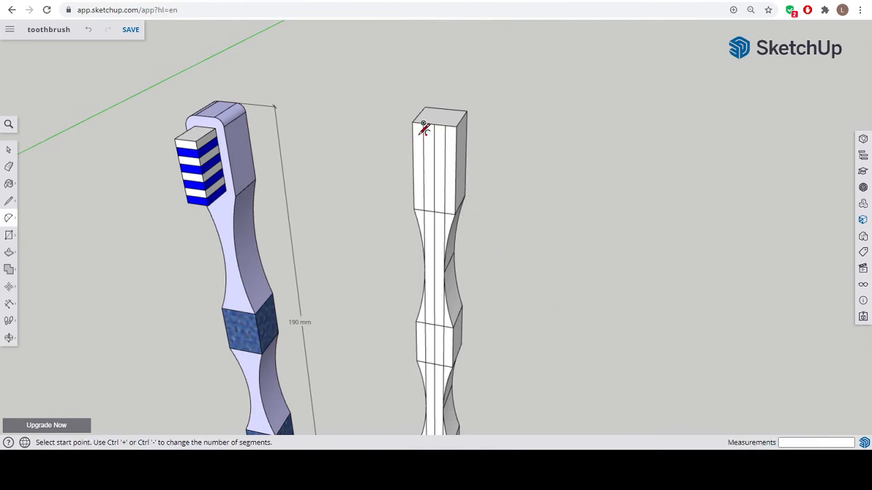
left_click(535, 206)
left_click(584, 260)
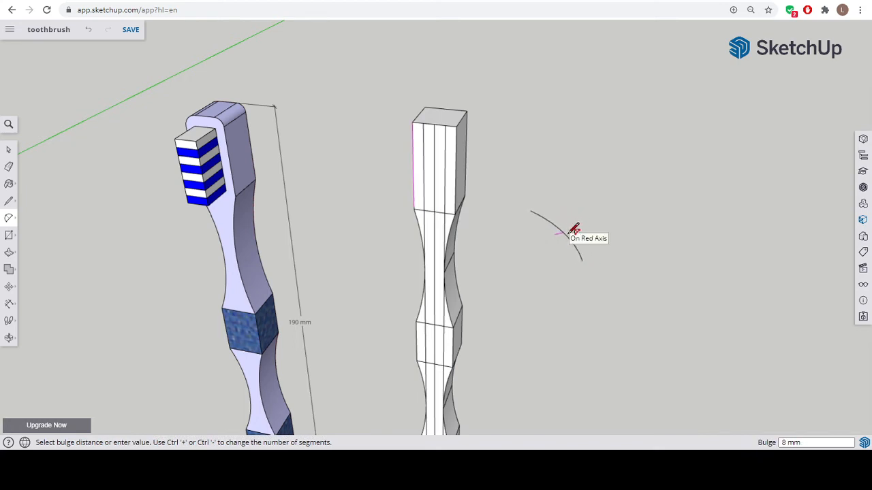
key("Escape")
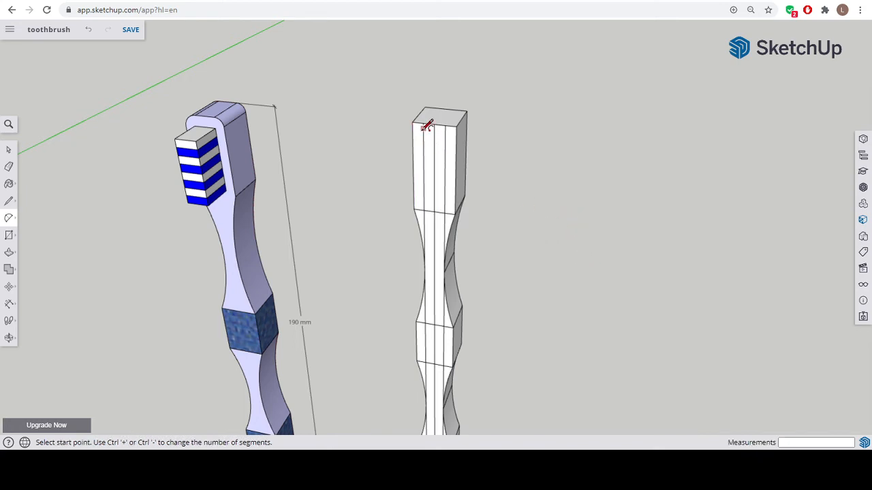
Try to draw a 2-point arc rounding the upper corner of the head's front face, from the first vertical line to the edge
left_click(426, 126)
scroll(418, 134, "up", 3)
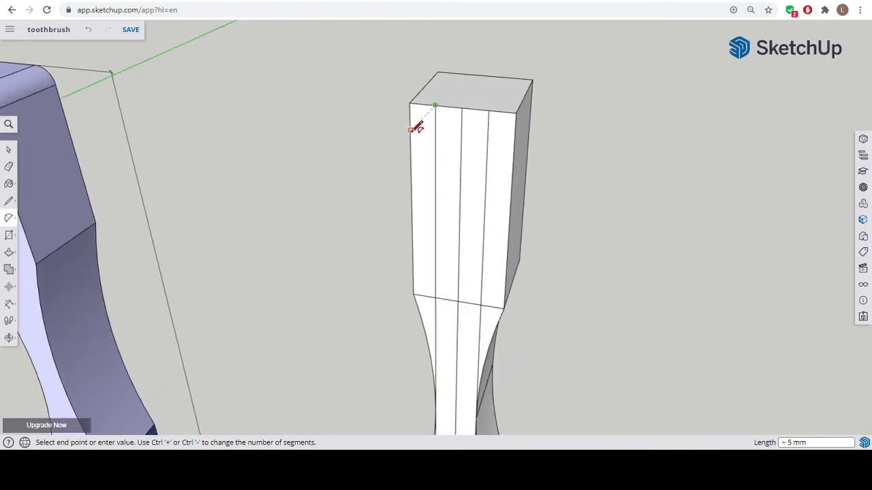
left_click(411, 130)
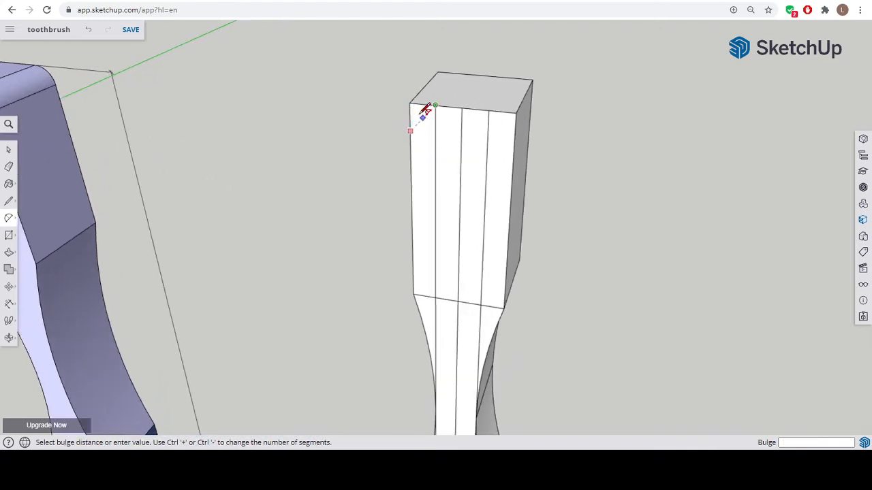
middle_click_drag(427, 116, 519, 132)
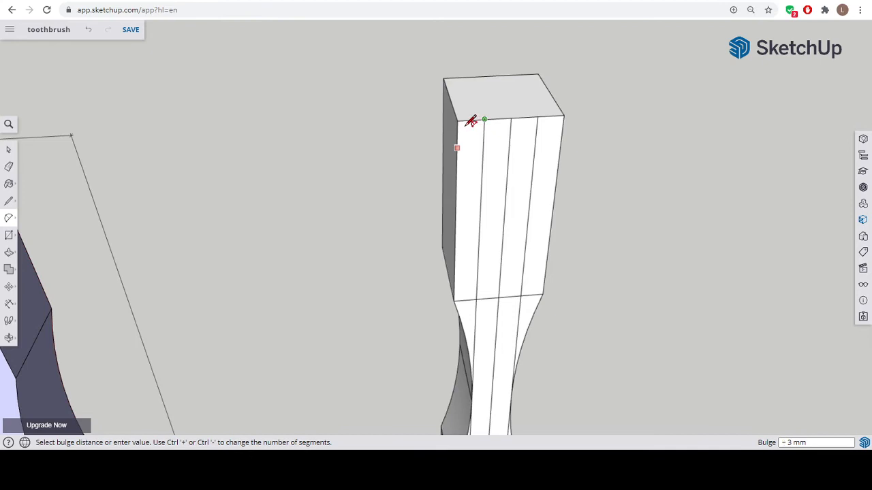
scroll(471, 121, "up", 2)
left_click(480, 127)
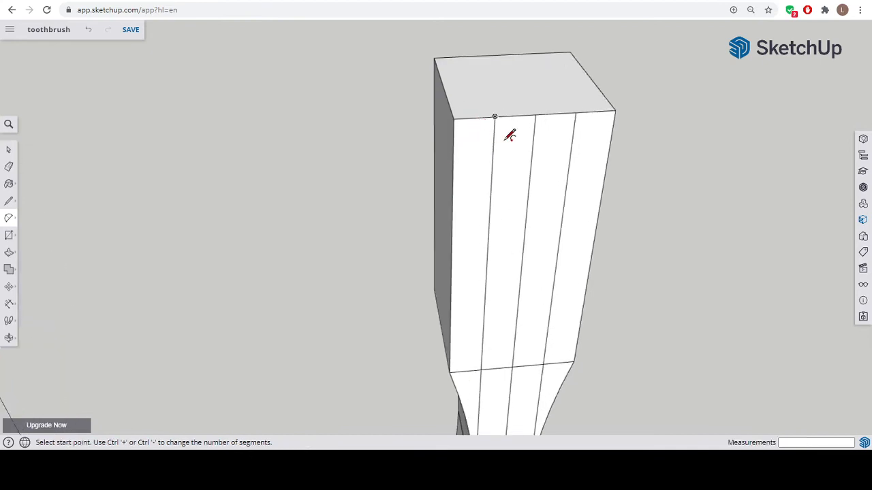
Draw a 15 mm horizontal line across the head's front face, a short distance below its top edge
left_click(9, 201)
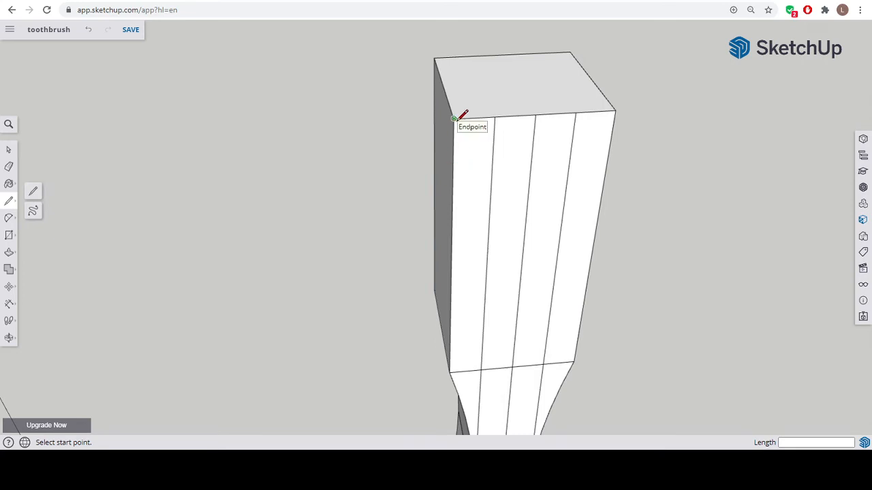
left_click(453, 156)
right_click(570, 154)
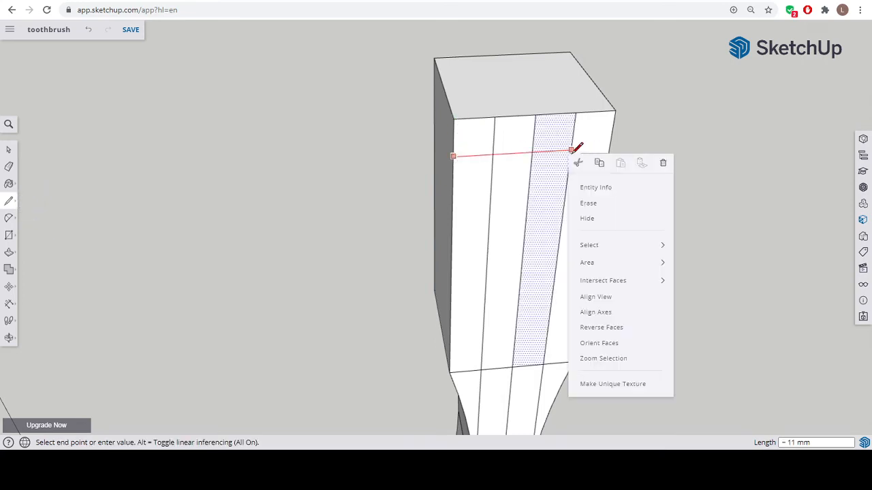
left_click(606, 149)
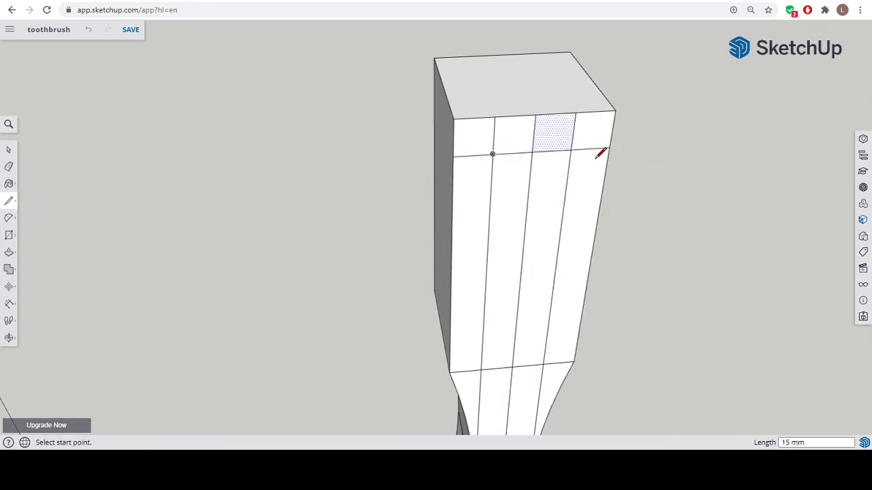
left_click(9, 218)
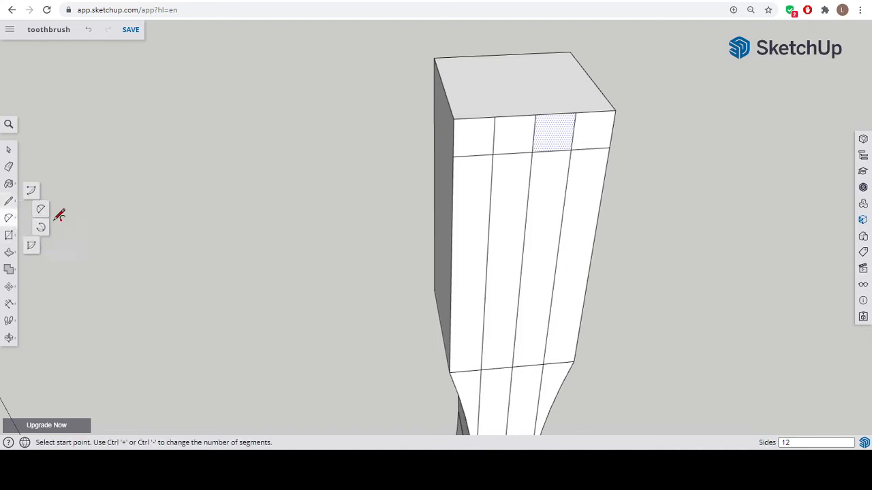
left_click(454, 156)
left_click(495, 118)
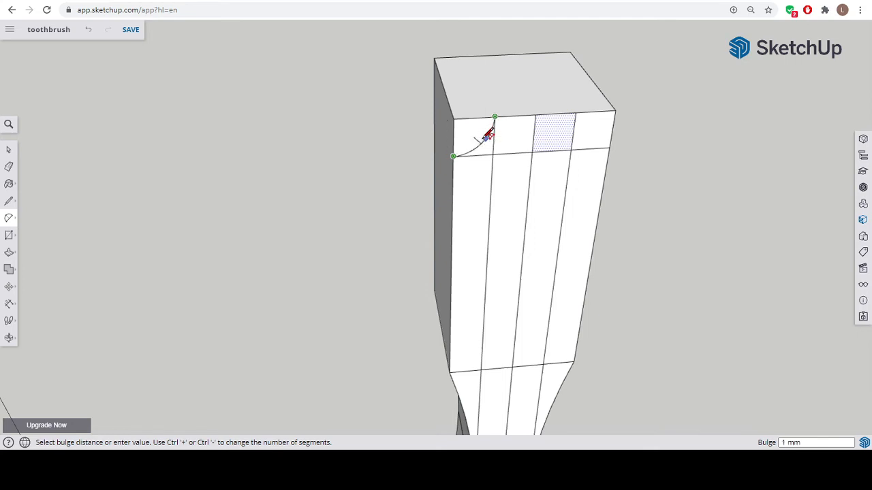
left_click(89, 32)
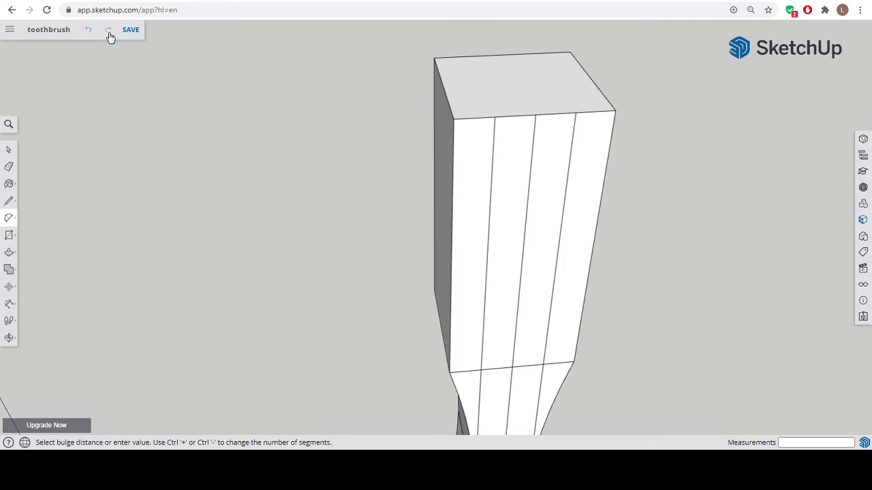
left_click(109, 33)
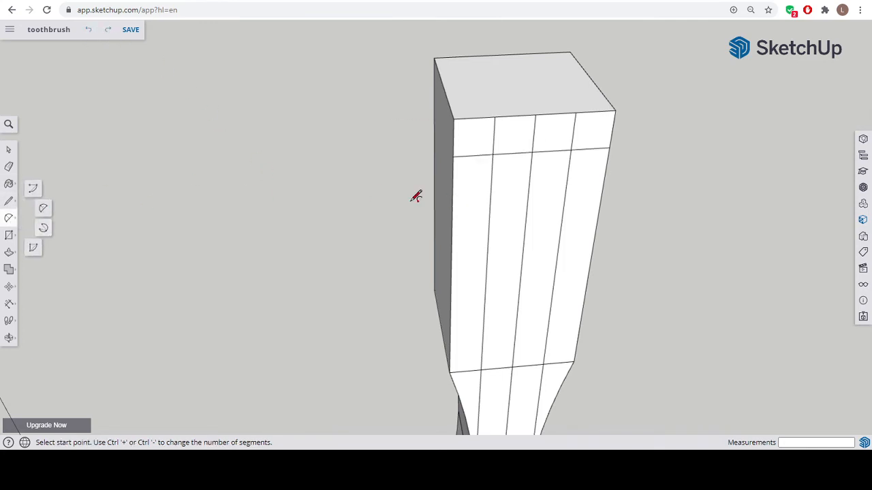
Draw 2-point arcs with about 1 mm bulge rounding both upper corners of the head's front face, between the horizontal line's ends and outer vertical lines
left_click(454, 156)
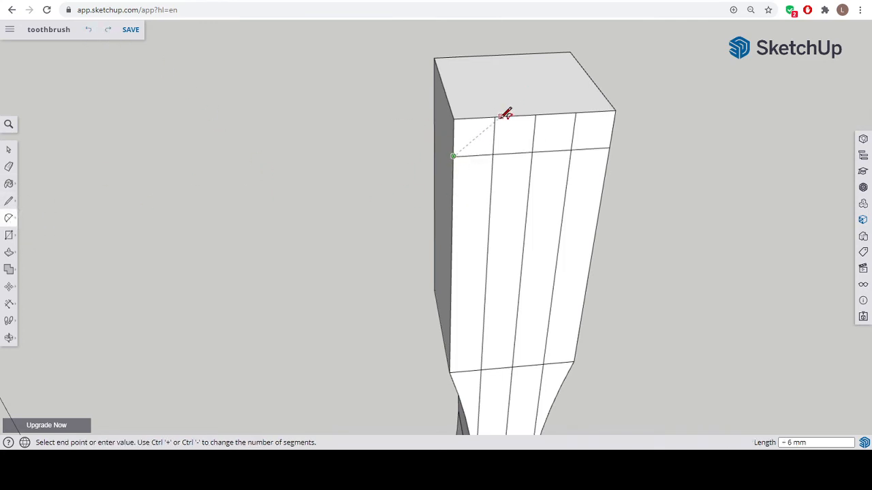
left_click(494, 117)
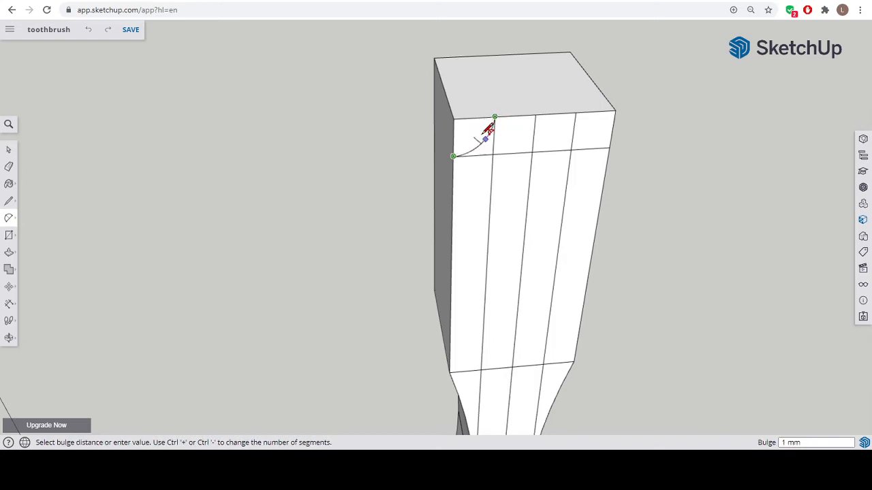
key("o")
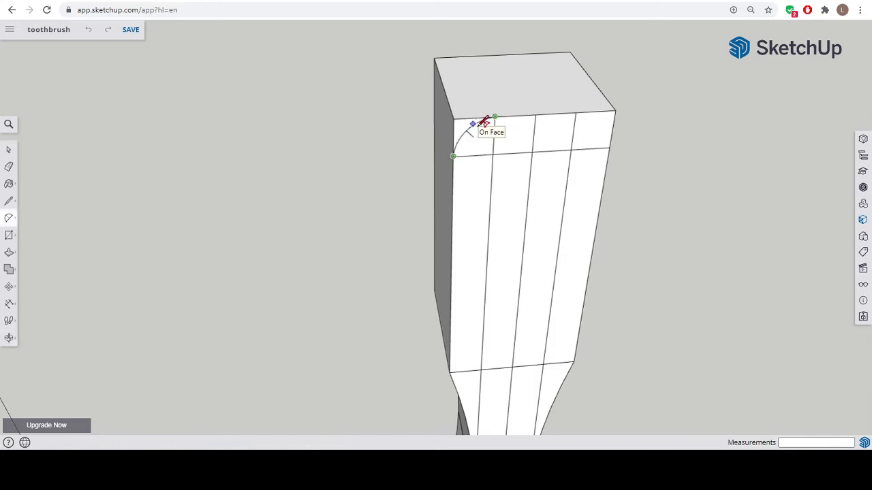
left_click_drag(483, 120, 356, 124)
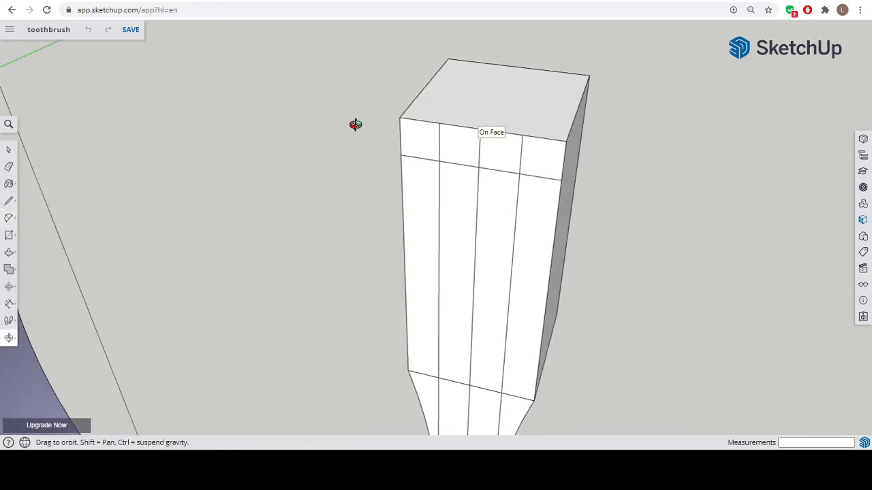
scroll(421, 128, "up", 1)
left_click(418, 130)
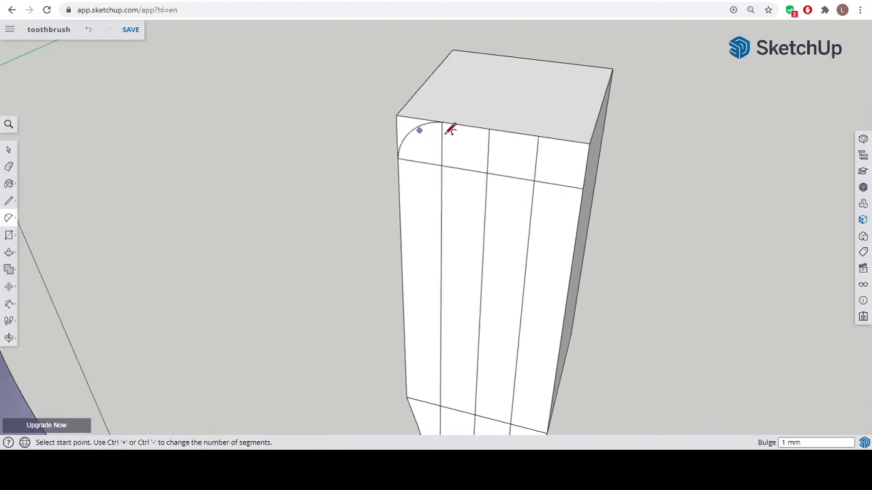
left_click(538, 136)
left_click(583, 186)
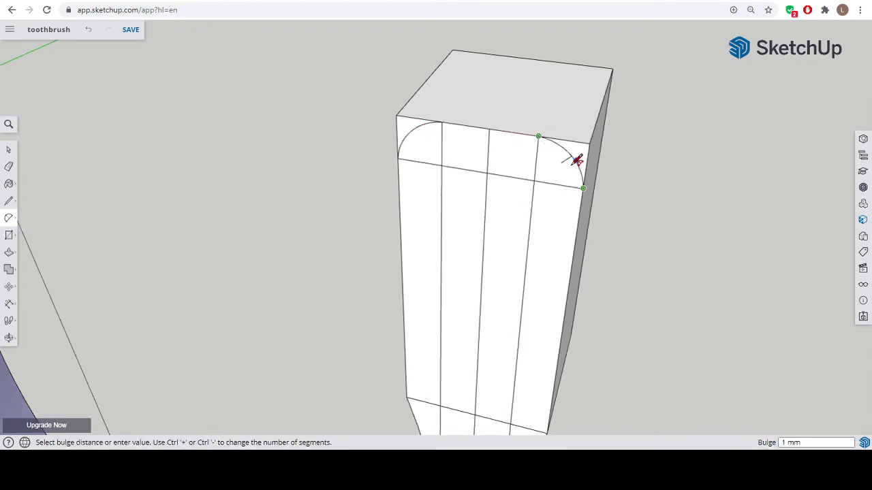
left_click(578, 164)
Push/Pull the waste pieces outside both corner arcs back 15 mm to round the top of the head
middle_click_drag(586, 136, 598, 169)
scroll(598, 168, "down", 10)
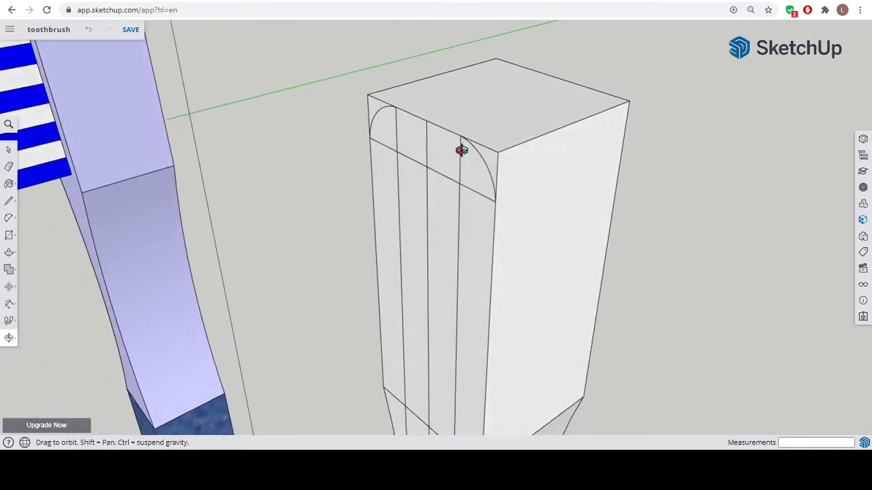
scroll(512, 250, "up", 6)
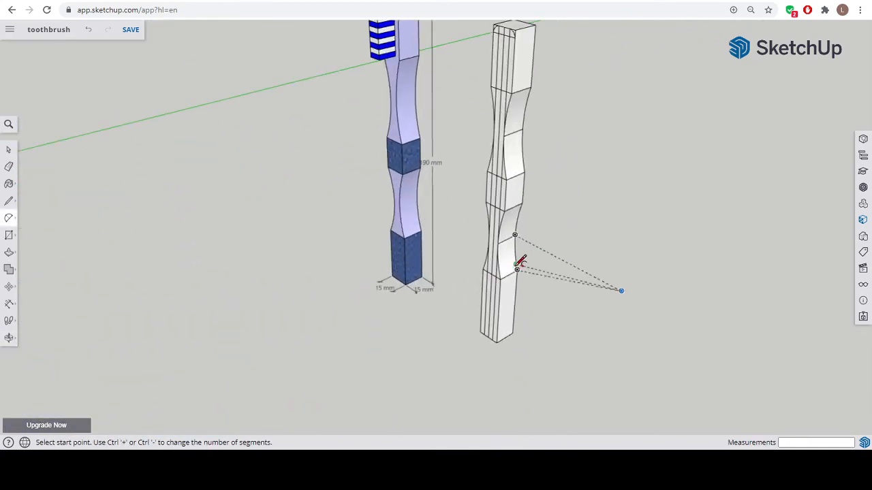
scroll(531, 97, "down", 1)
scroll(529, 222, "down", 4)
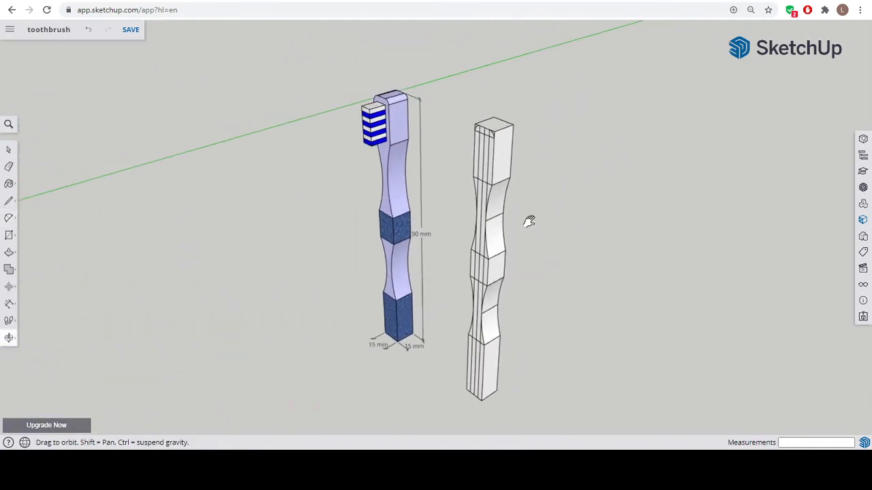
scroll(490, 177, "up", 5)
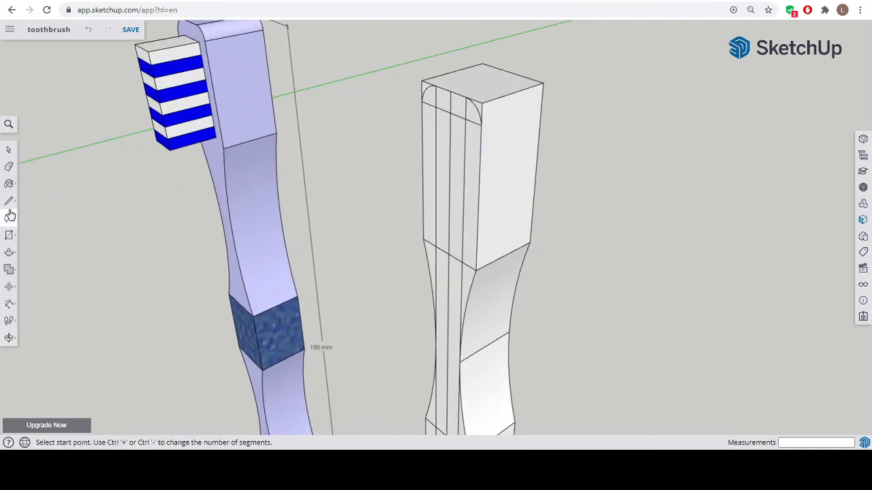
left_click(9, 235)
left_click(8, 252)
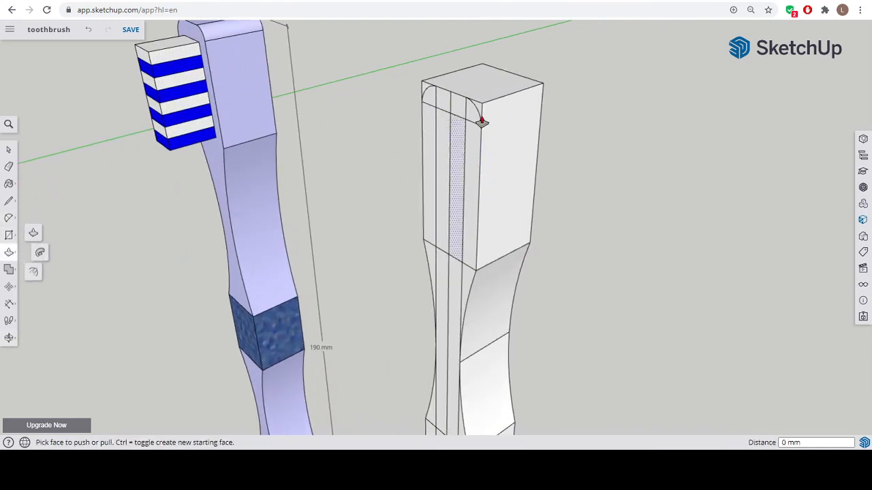
left_click_drag(478, 111, 521, 125)
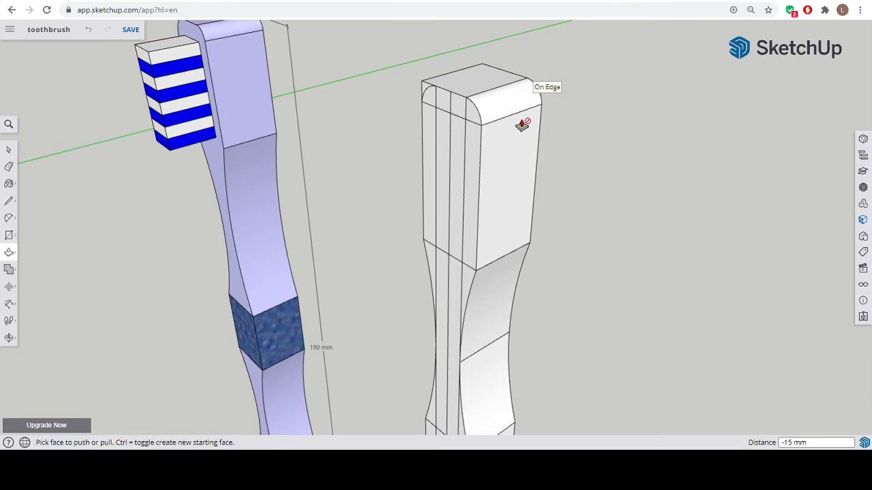
middle_click_drag(522, 125, 616, 232)
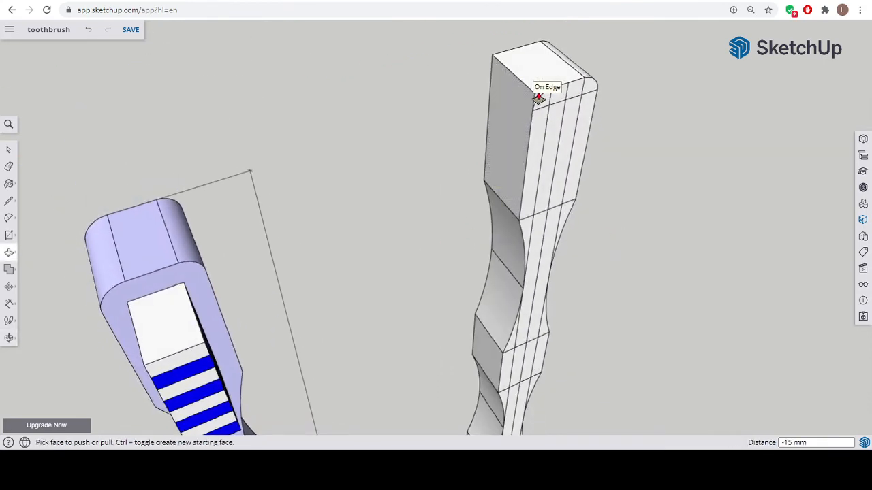
left_click_drag(538, 97, 481, 61)
middle_click_drag(642, 243, 519, 235)
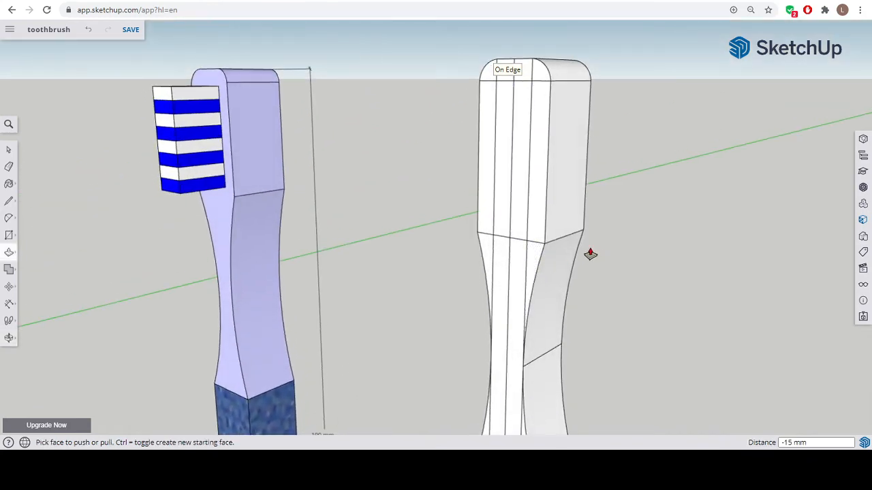
Erase the vertical and horizontal construction lines on the front face of the head
scroll(150, 177, "down", 1)
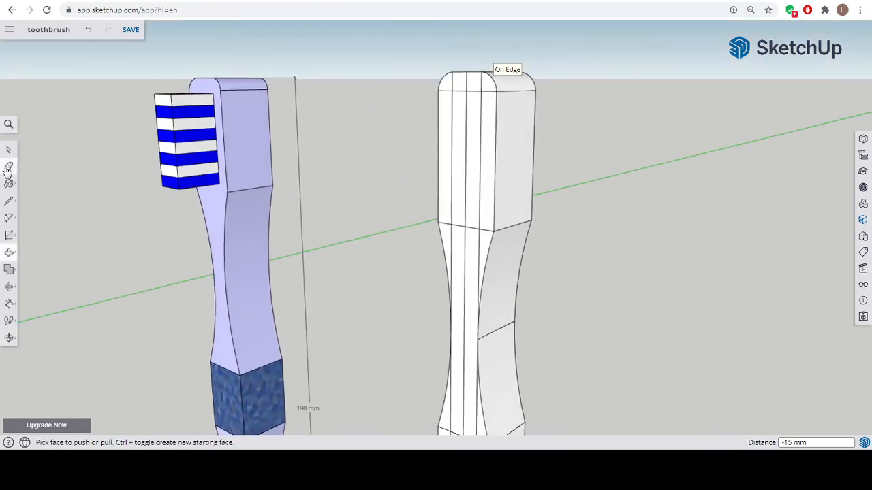
left_click(9, 166)
left_click(480, 90)
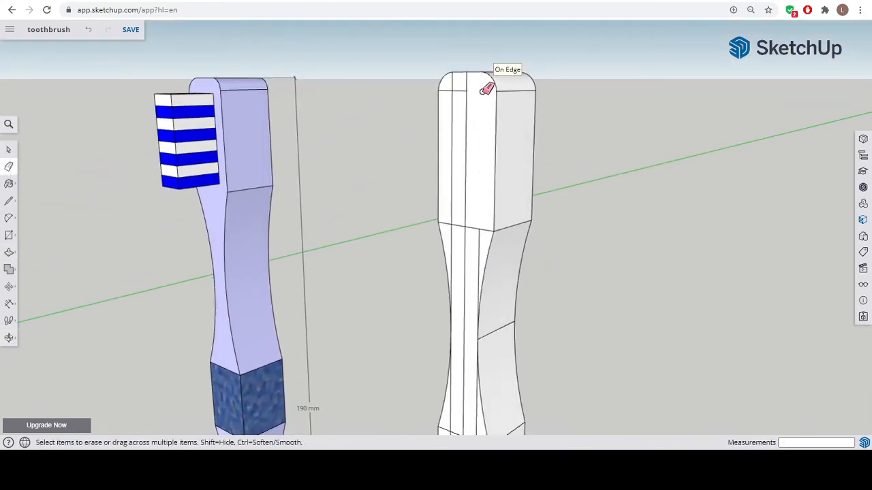
left_click(466, 92)
left_click(453, 90)
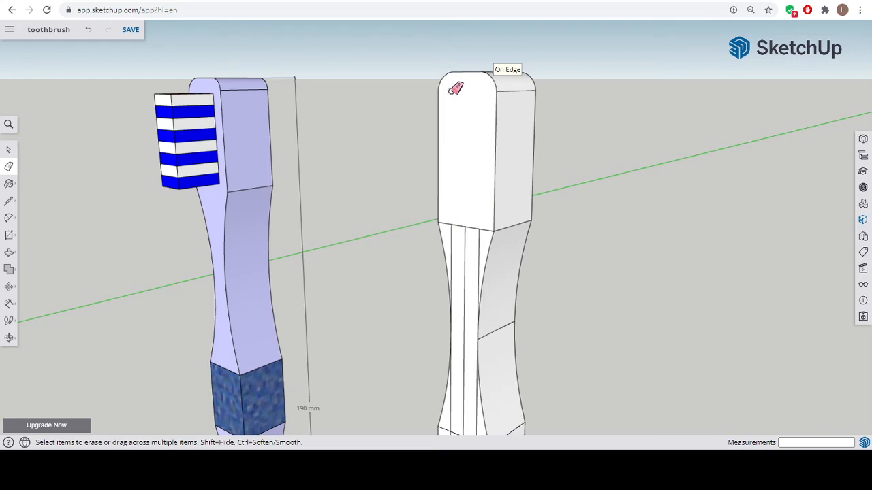
Erase the construction lines and cross lines on the front of the upper curved section and the middle block
left_click(464, 228)
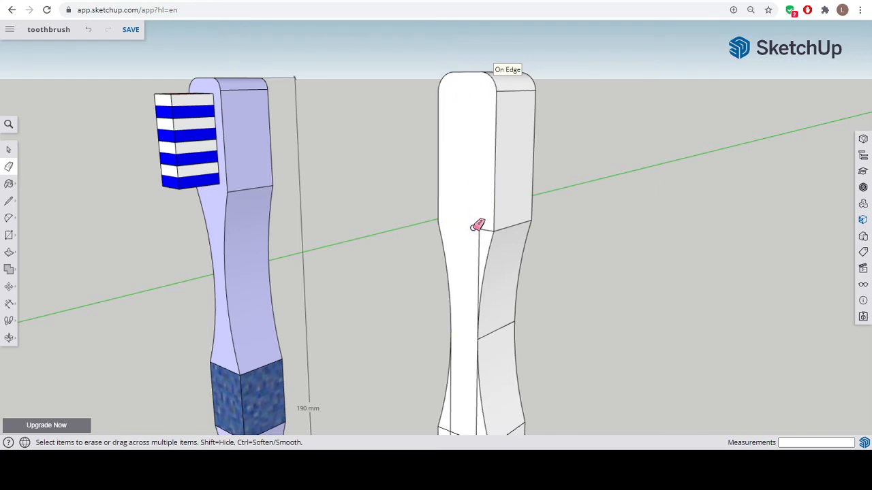
scroll(482, 364, "down", 3)
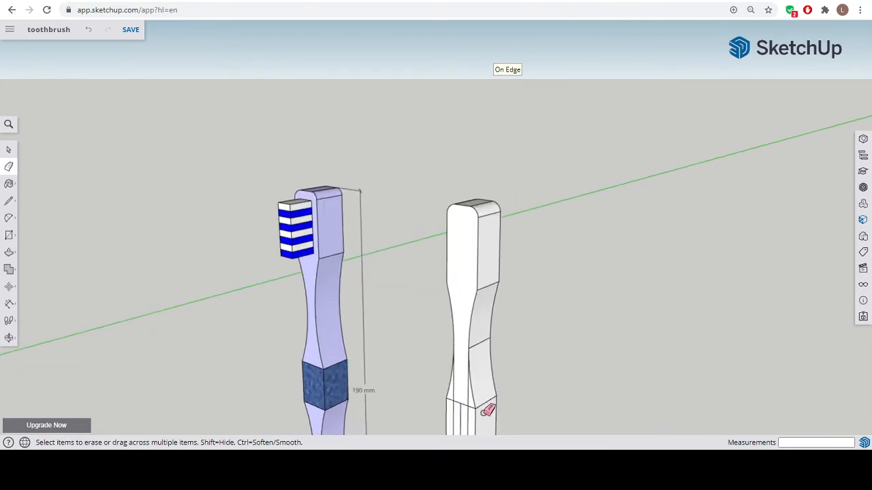
scroll(486, 409, "up", 6)
middle_click_drag(467, 368, 480, 160, "shift")
left_click(463, 175)
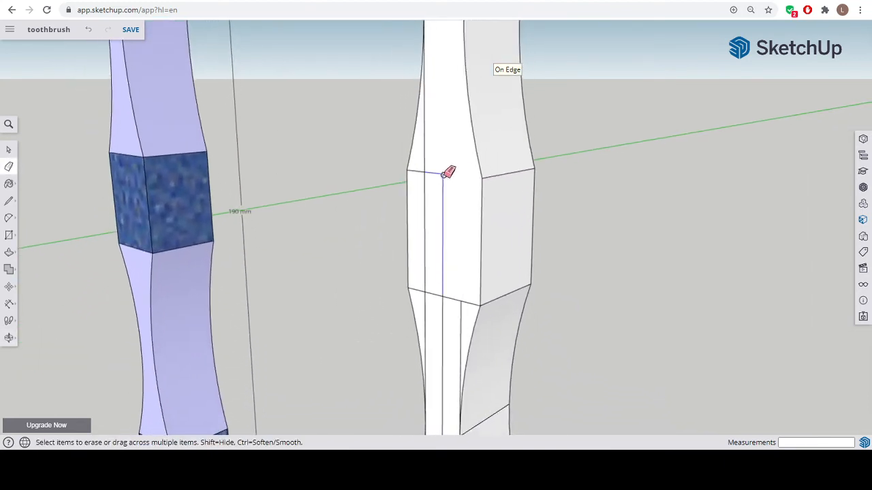
left_click(444, 175)
left_click(424, 172)
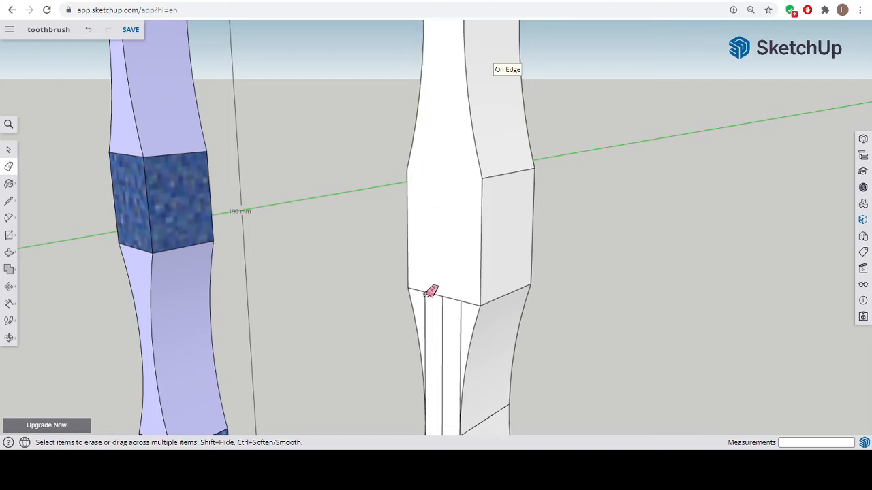
Erase the cross line below the middle block and the vertical lines on the front of the lower curved section
left_click(443, 300)
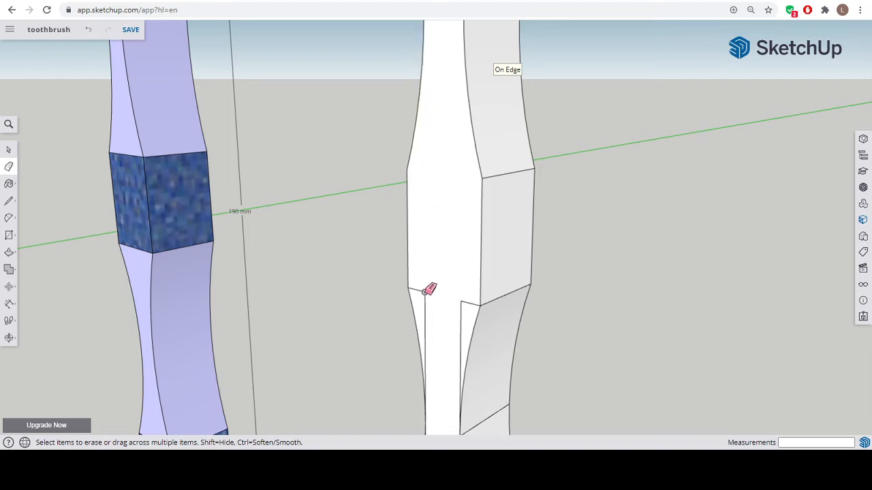
left_click(425, 297)
left_click(461, 320)
middle_click_drag(522, 329, 520, 276)
scroll(513, 311, "down", 5)
scroll(519, 402, "up", 5)
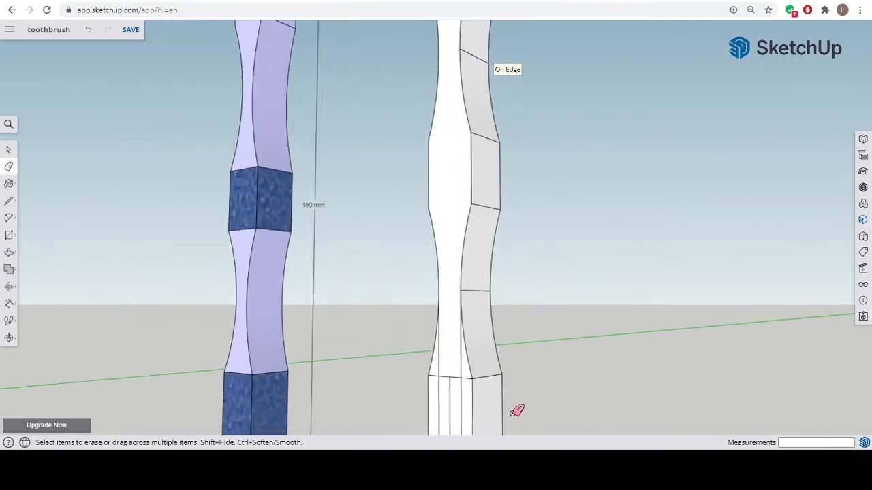
left_click(446, 355)
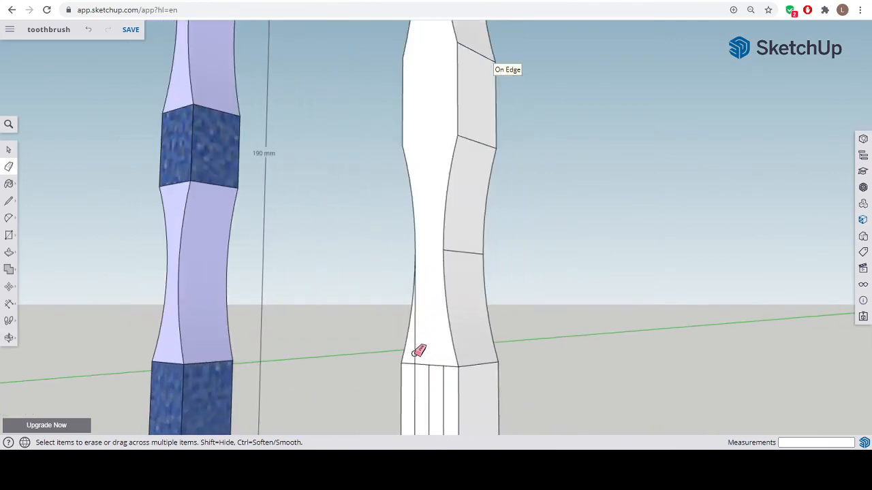
left_click(416, 353)
Erase the three vertical construction lines on the front face of the base block
scroll(492, 378, "down", 4)
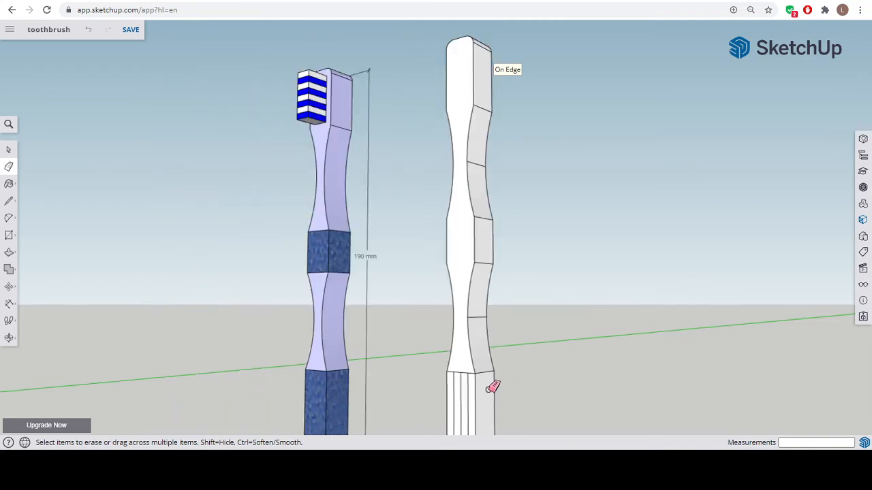
middle_click_drag(493, 383, 481, 238)
left_click(464, 261)
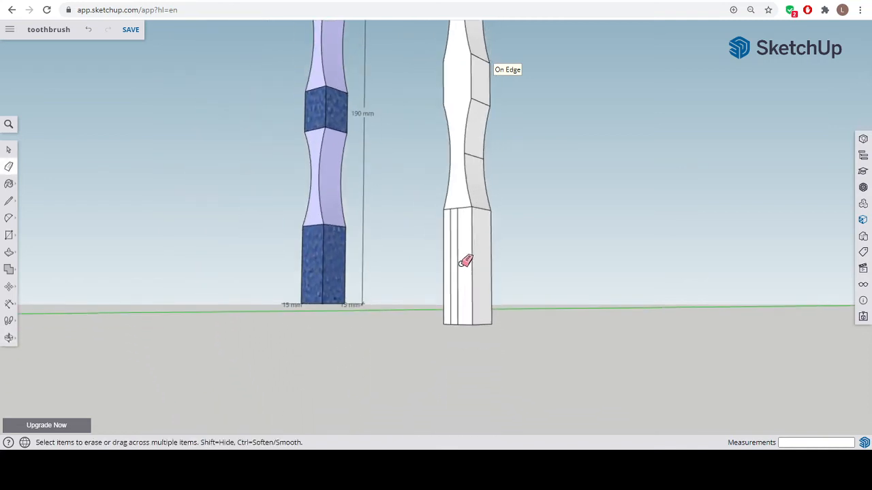
left_click(458, 263)
left_click(450, 265)
Redraw the 15 mm horizontal lines across the front face at the upper and lower ends of the middle block
mouse_move(467, 266)
middle_mouse_down()
mouse_move(611, 312)
mouse_move(594, 295)
mouse_move(570, 293)
middle_mouse_up()
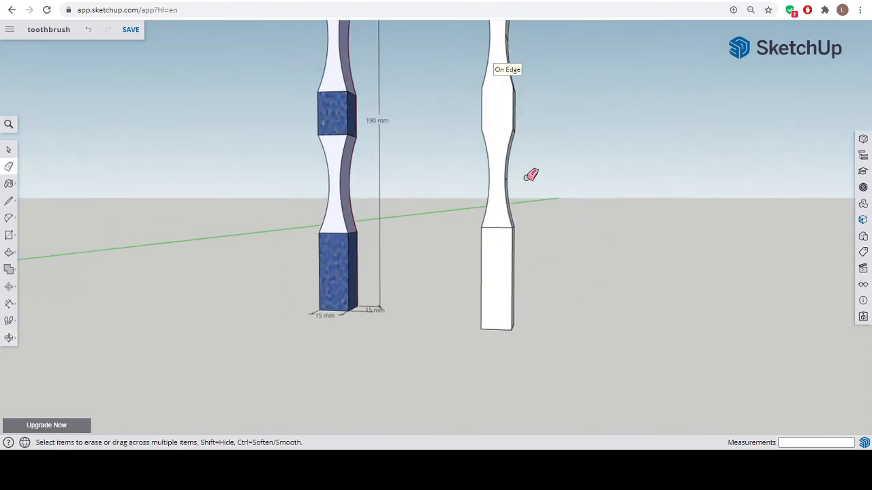
middle_click_drag(546, 170, 526, 350)
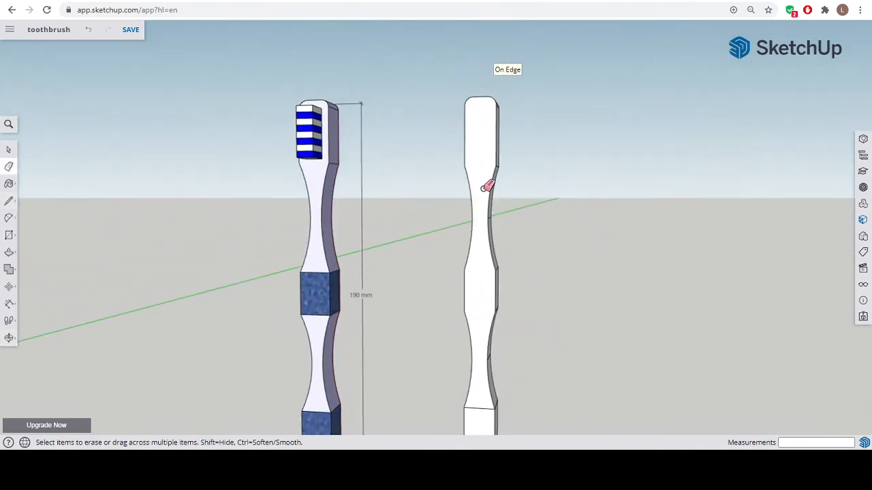
left_click(15, 204)
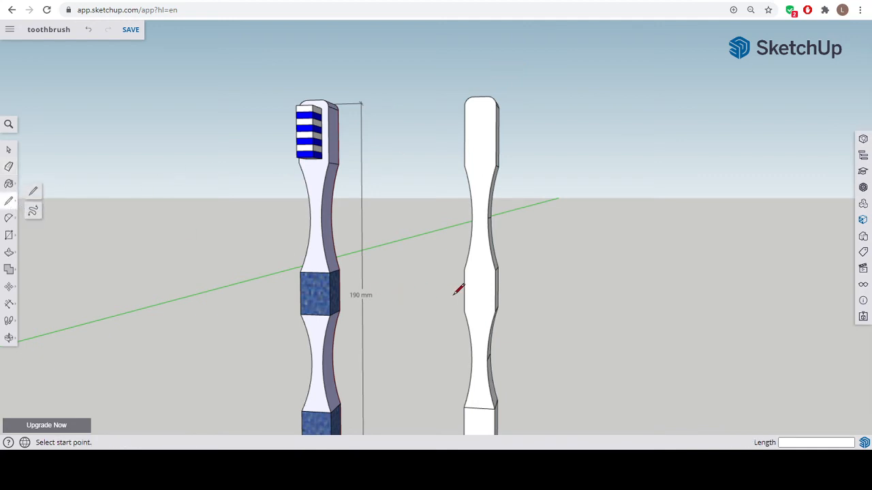
left_click(466, 269)
left_click(497, 270)
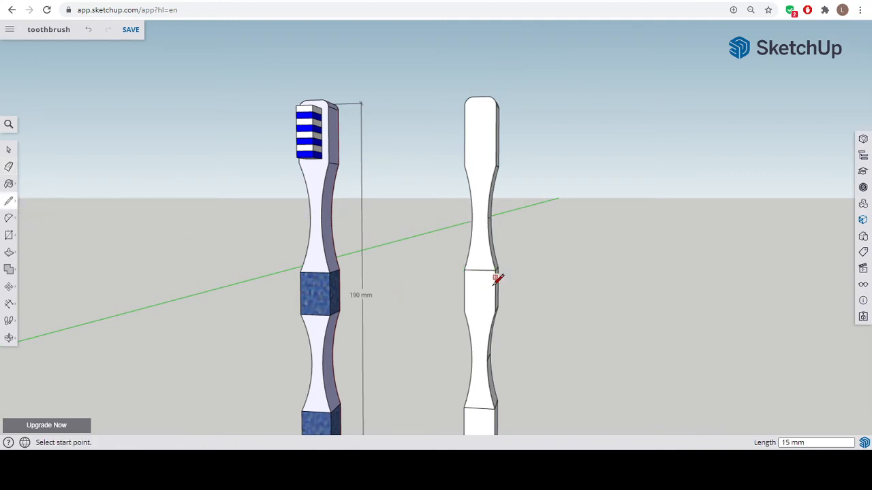
left_click(496, 312)
left_click(465, 311)
mouse_move(466, 312)
middle_mouse_down()
mouse_move(554, 334)
mouse_move(434, 320)
middle_mouse_up()
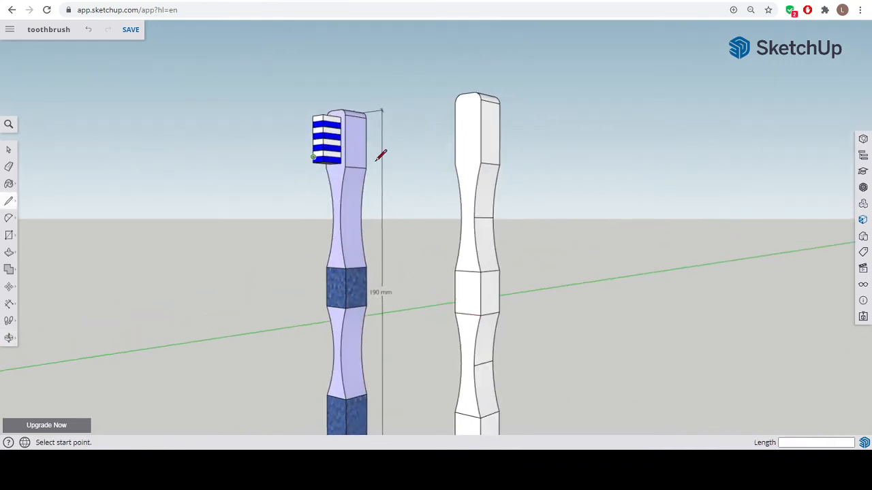
Draw a 40 mm guide line down the head's front from its top midpoint, plus a horizontal line across the front where the head meets the upper curve
middle_click_drag(381, 156, 489, 145)
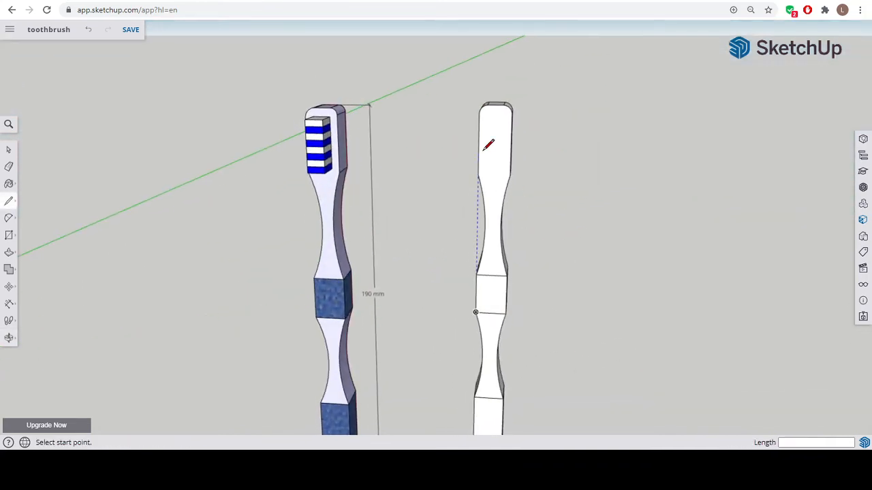
left_click(495, 105)
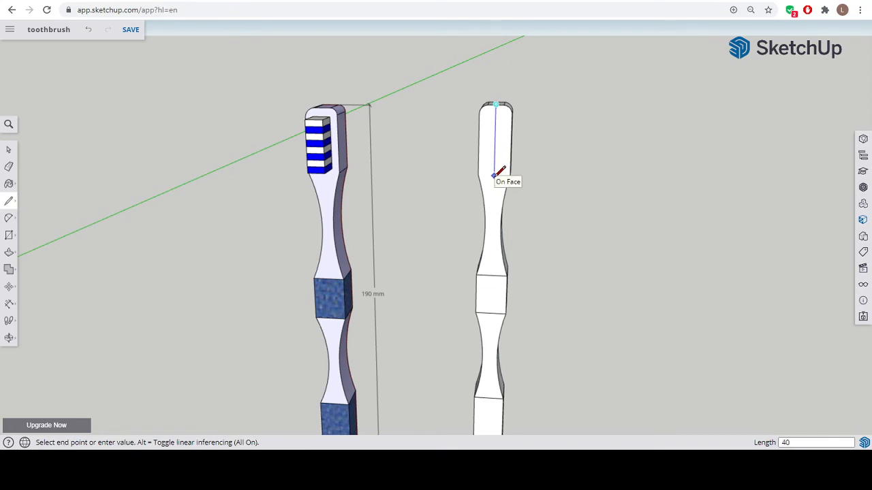
key("Return")
scroll(538, 177, "up", 5)
left_click(421, 173)
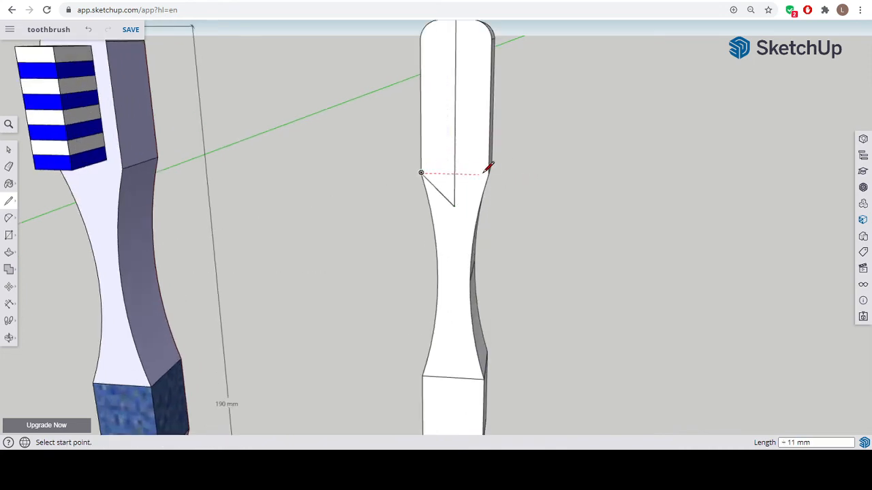
left_click(487, 173)
left_click(421, 173)
middle_click_drag(529, 171, 487, 177)
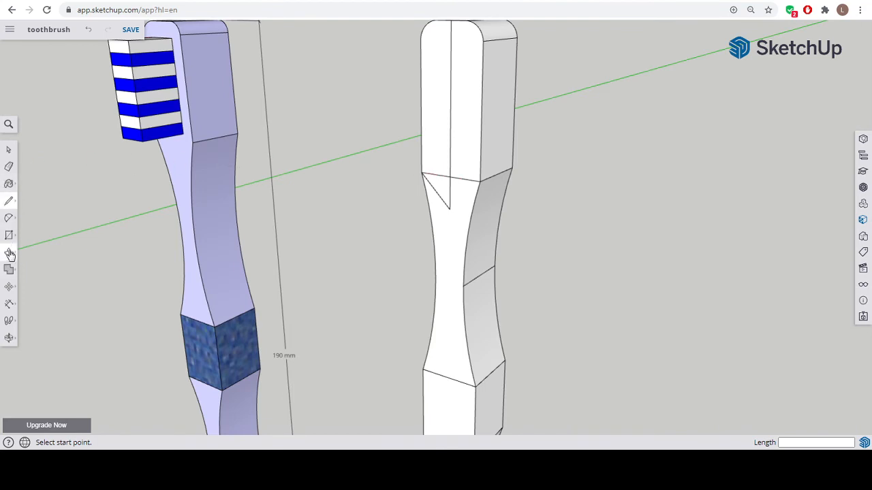
Erase the vertical guide line and the stray diagonal line on the front of the head
left_click(10, 168)
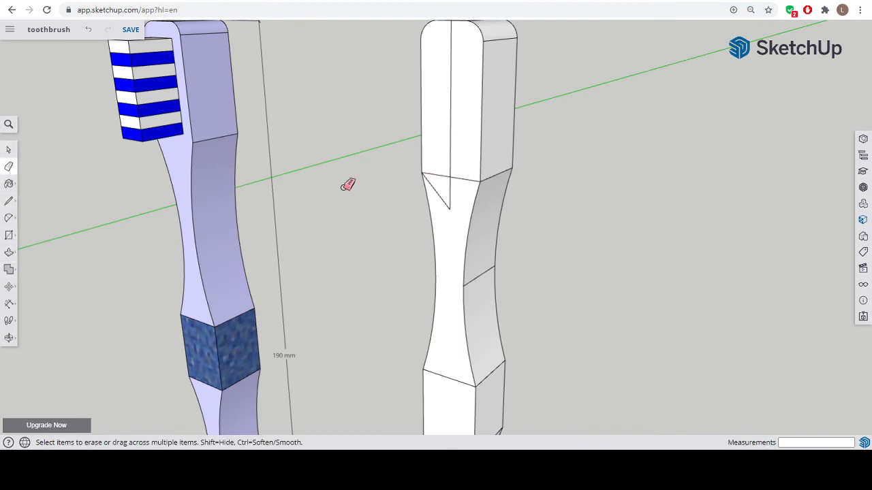
left_click(451, 136)
middle_click_drag(440, 171, 520, 200)
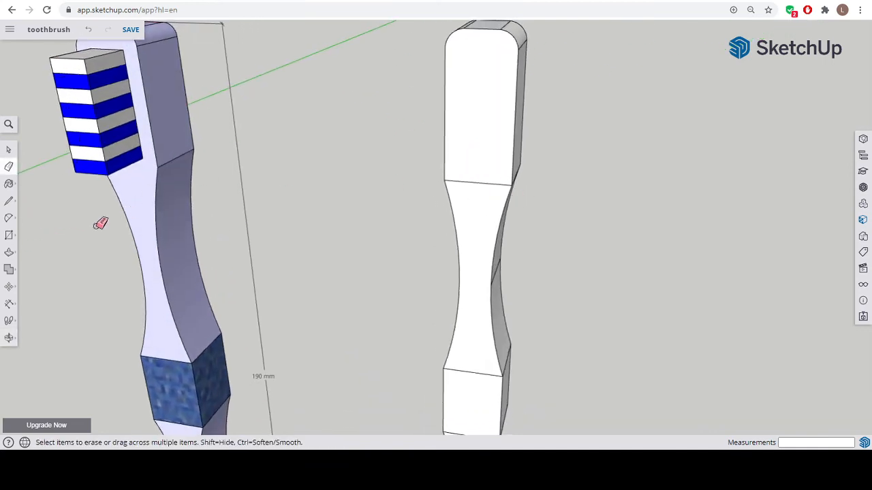
Try offsetting the outline of the head's front face inward by 4 mm, and undo that offset
left_click(9, 253)
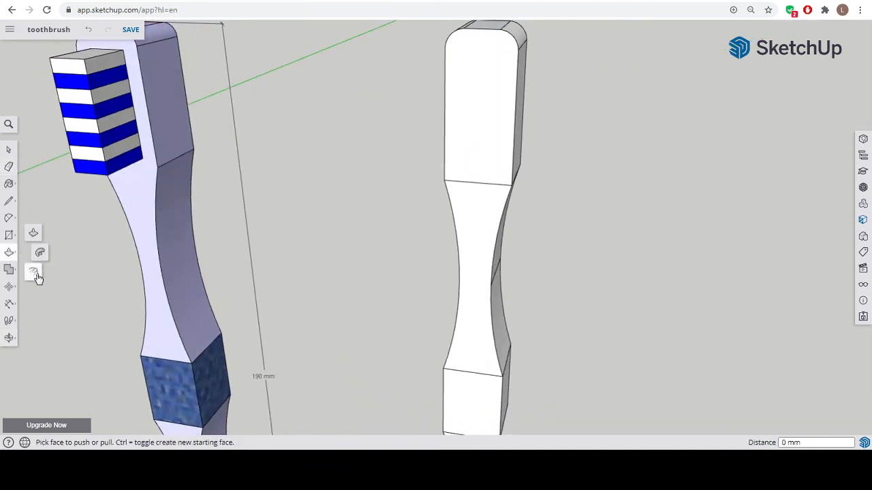
left_click(34, 272)
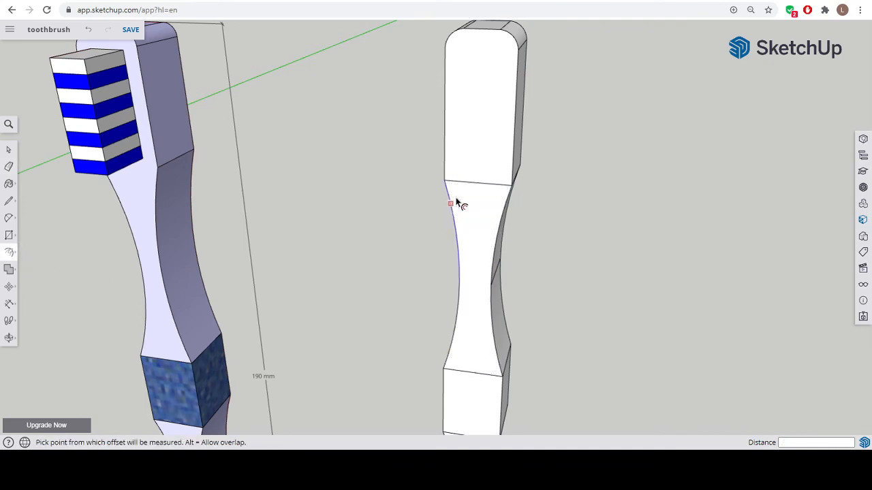
left_click(483, 176)
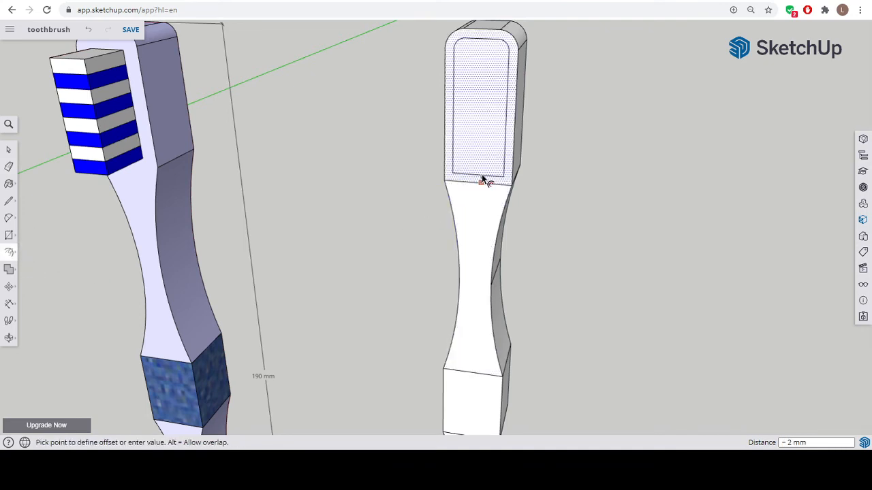
left_click(483, 177)
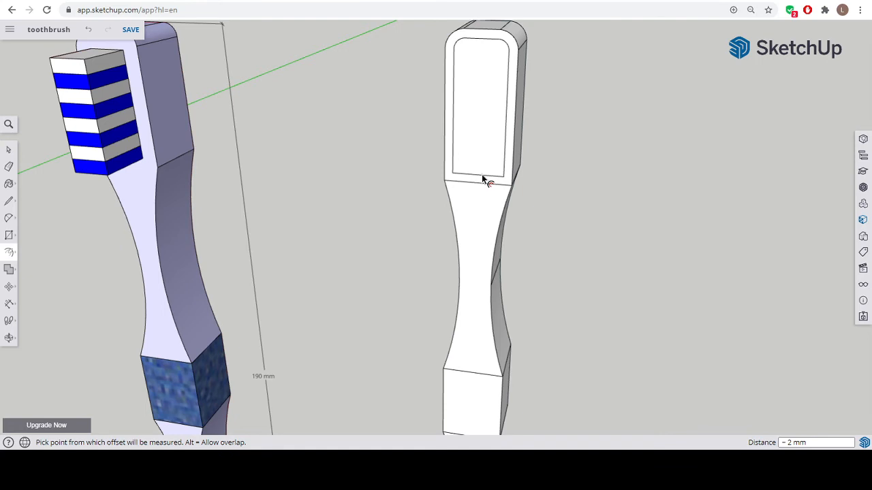
type("4")
key("Return")
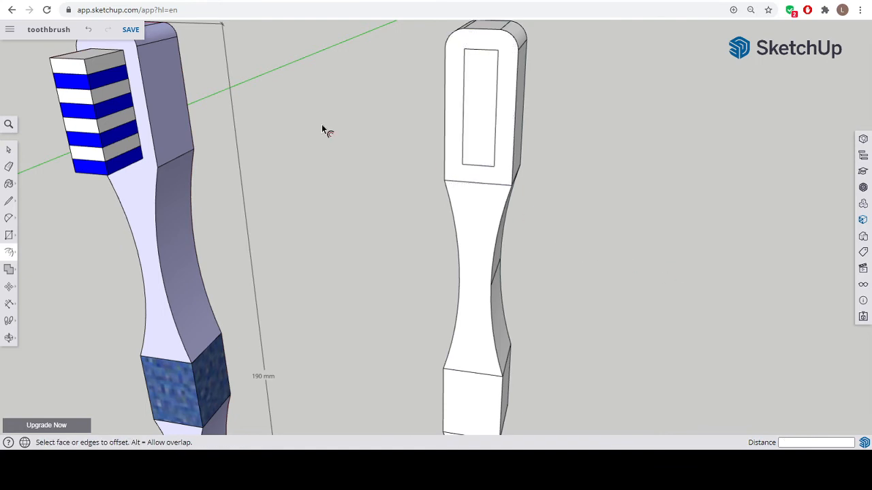
left_click(85, 30)
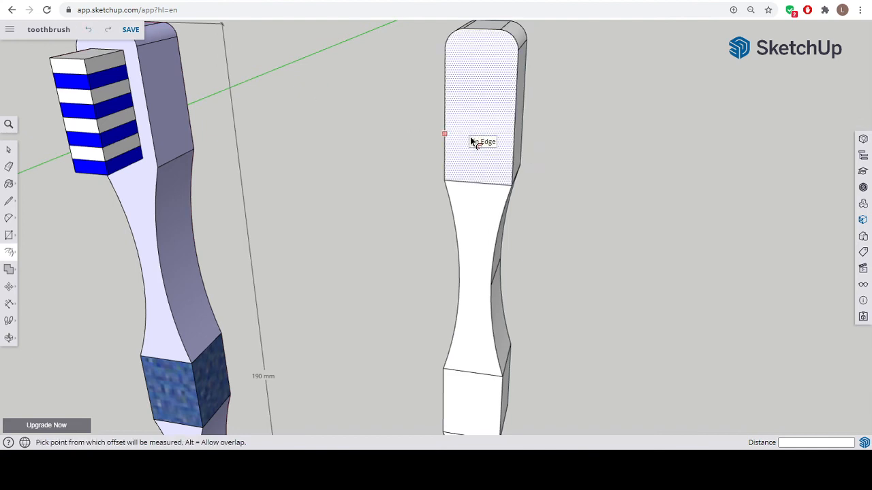
Offset the outline of the head's front face inward by 3 mm
left_click(469, 137)
left_click(465, 144)
type("3")
key("Return")
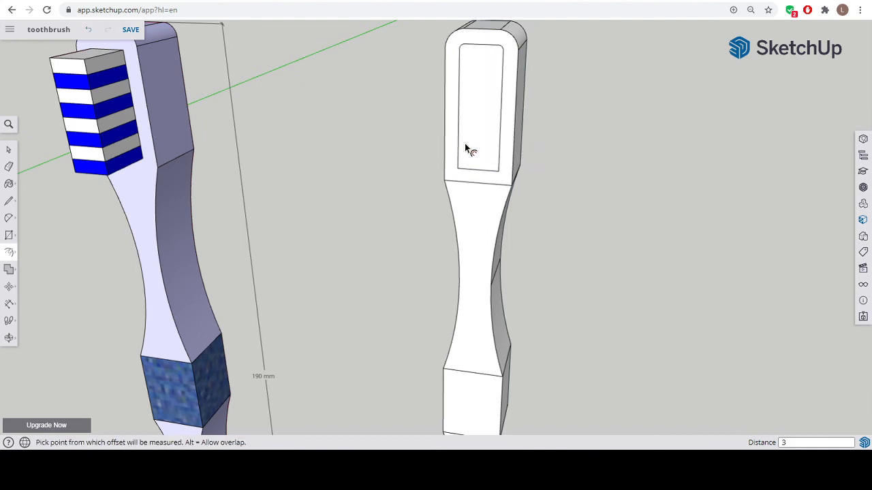
Push/Pull the inset face on the front of the head outward 10 mm to form the bristle block
middle_click_drag(613, 183, 400, 214)
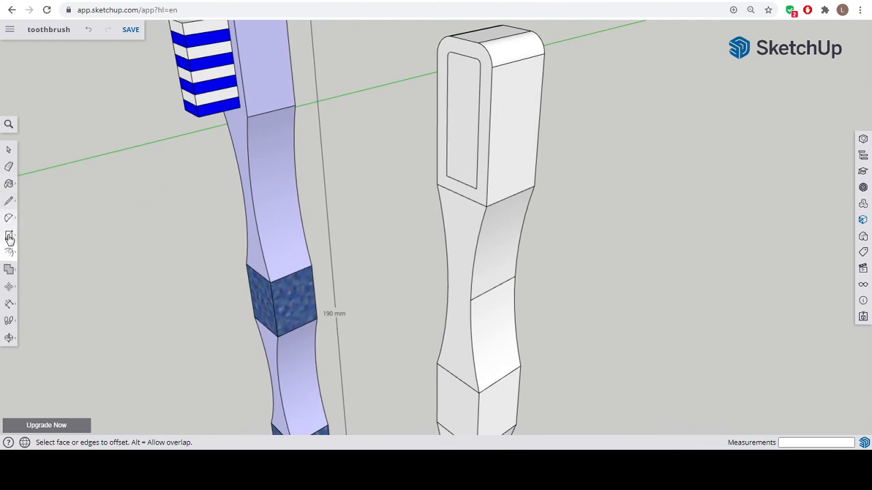
mouse_move(10, 253)
left_click(34, 235)
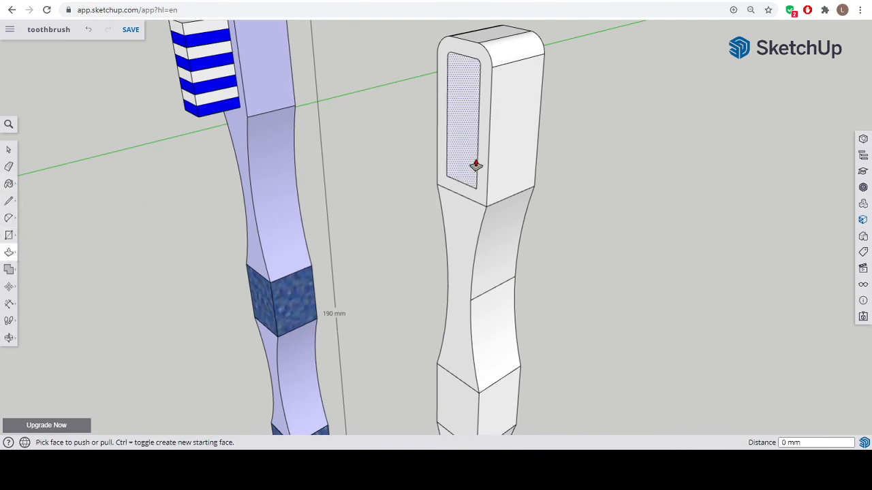
left_click(469, 161)
left_click(421, 177)
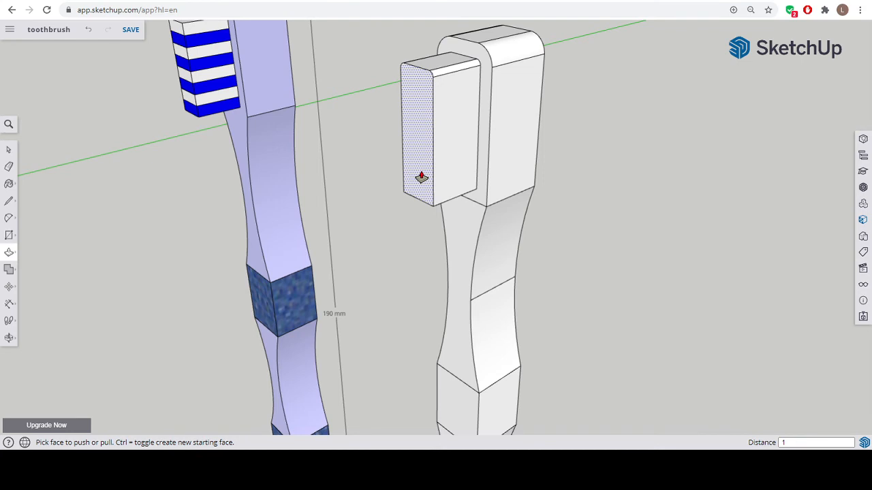
left_click(421, 177)
Draw connected horizontal lines across the side and front faces of the bristle block at mid-height
middle_click_drag(548, 302, 589, 296)
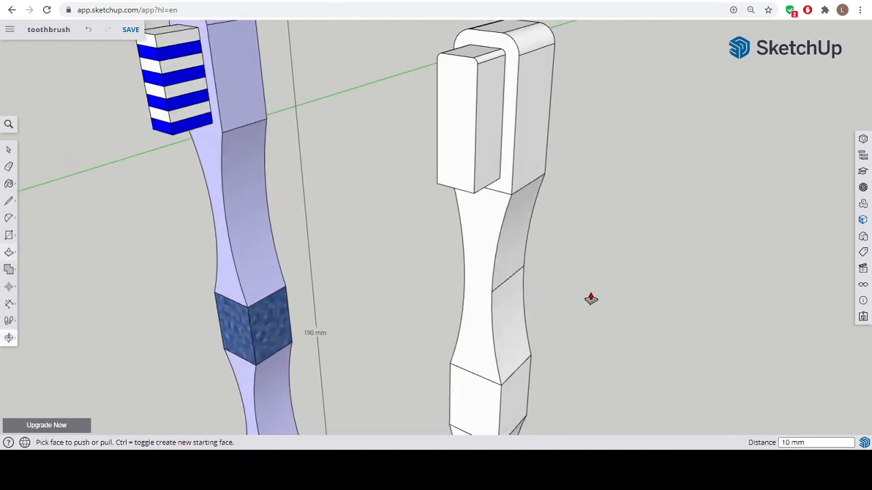
left_click(9, 202)
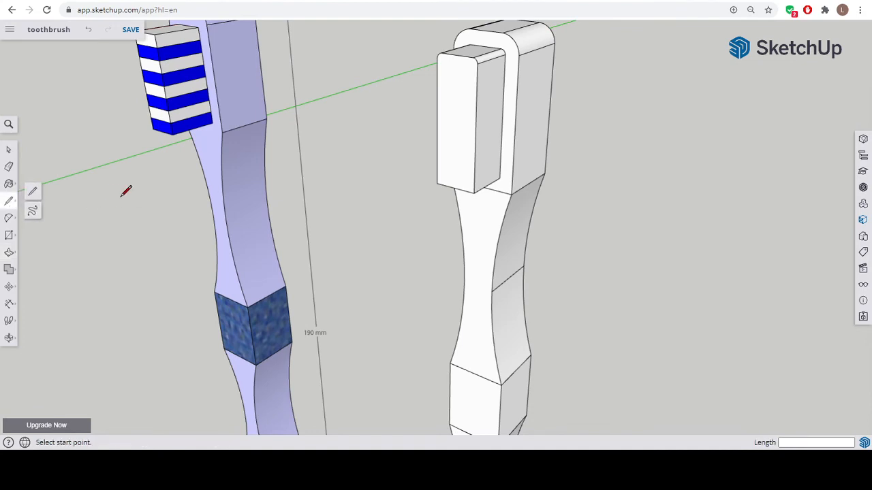
middle_click_drag(529, 112, 457, 128)
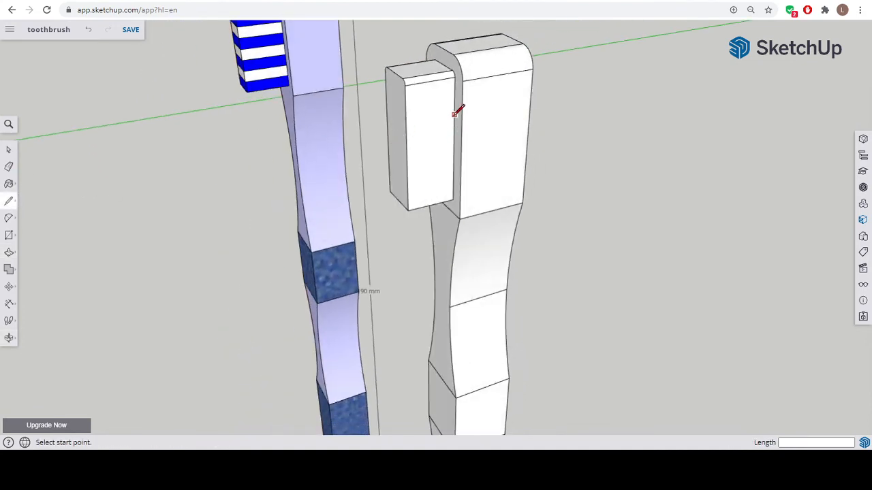
left_click(454, 141)
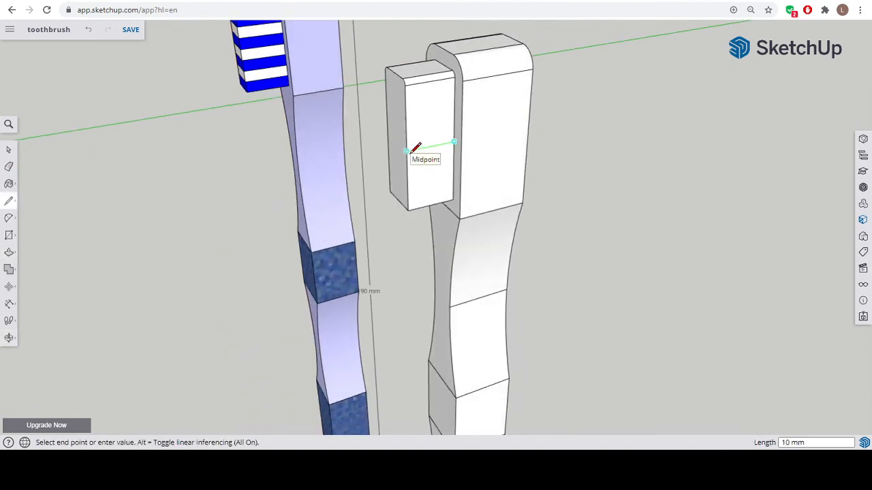
left_click(407, 150)
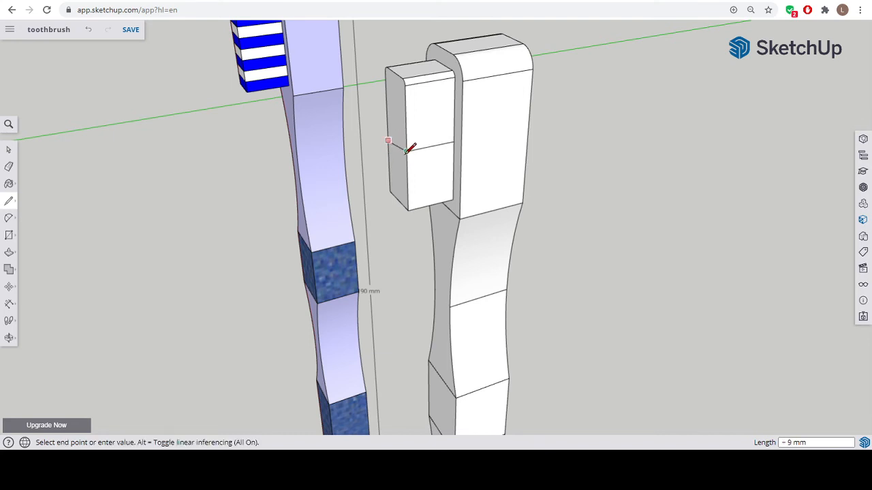
middle_click_drag(409, 149, 527, 179)
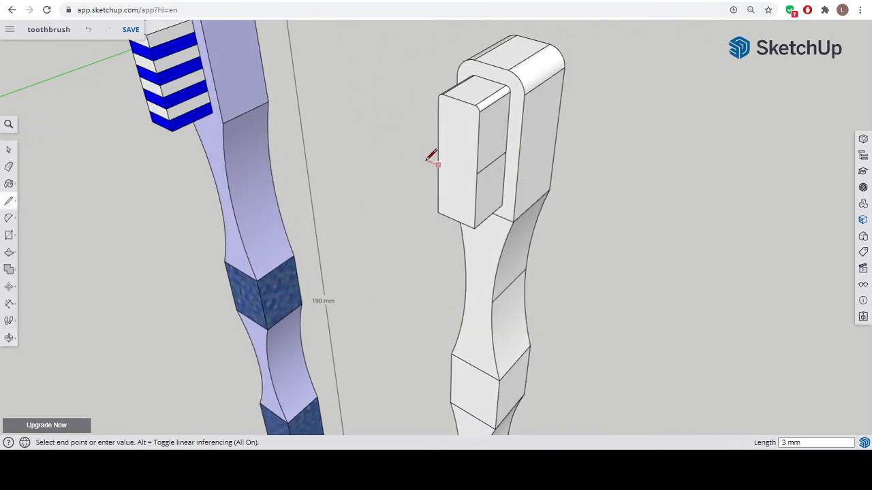
key("Escape")
left_click(477, 173)
left_click(440, 160)
Draw horizontal lines across the side and front faces of the bristle block, halving its upper and lower parts
left_click(508, 126)
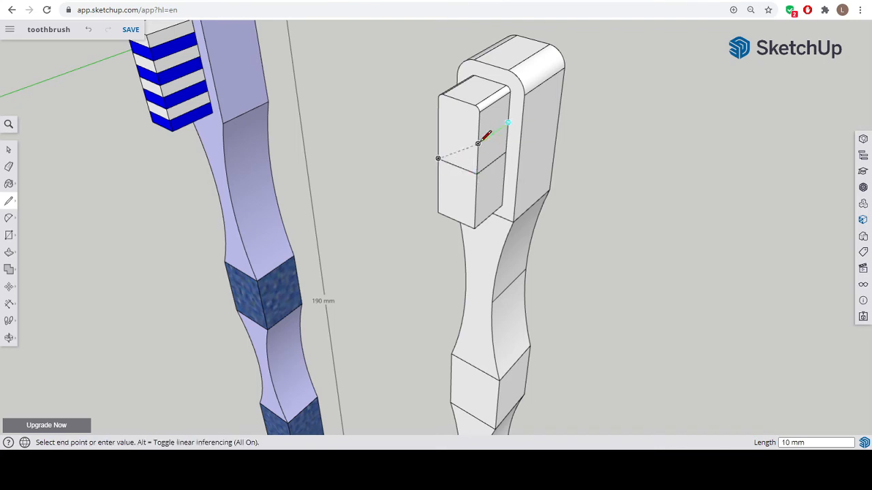
left_click(477, 143)
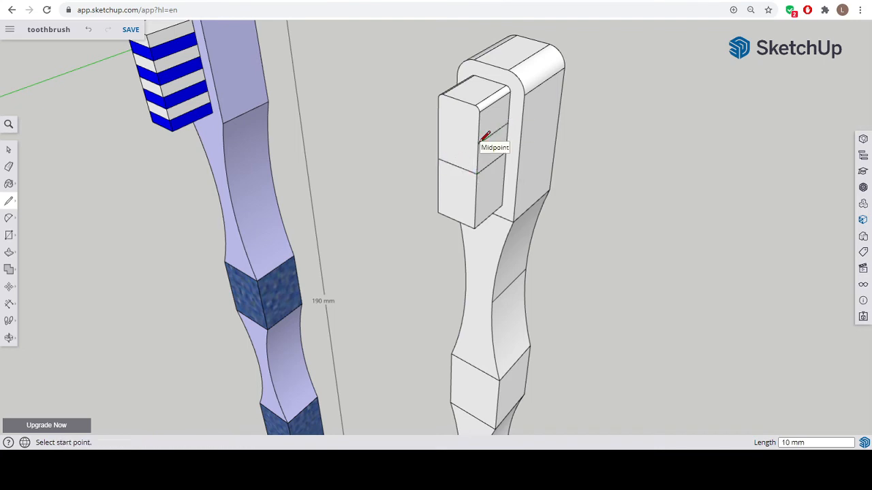
left_click(439, 128)
left_click(477, 143)
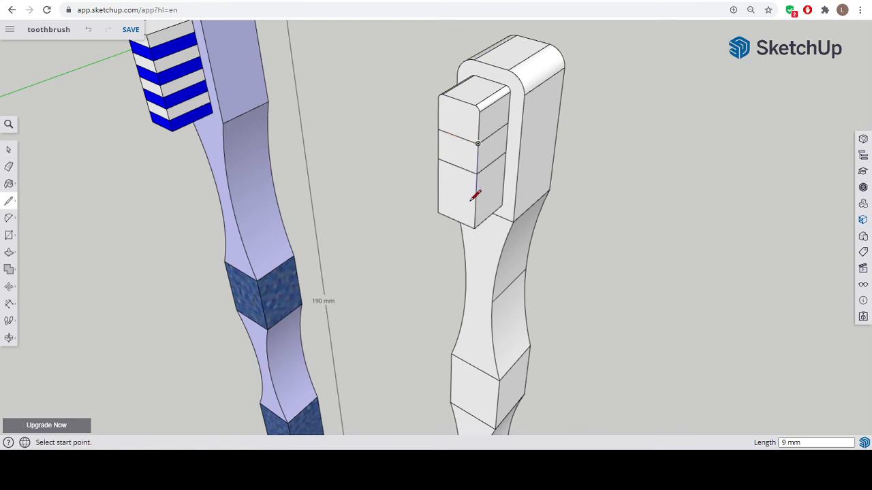
left_click(439, 186)
left_click(475, 201)
left_click(503, 180)
left_click(476, 198)
Halve each of the four bands on the side face of the bristle block with a horizontal line between edge midpoints
middle_click_drag(505, 173, 463, 131)
left_click(469, 108)
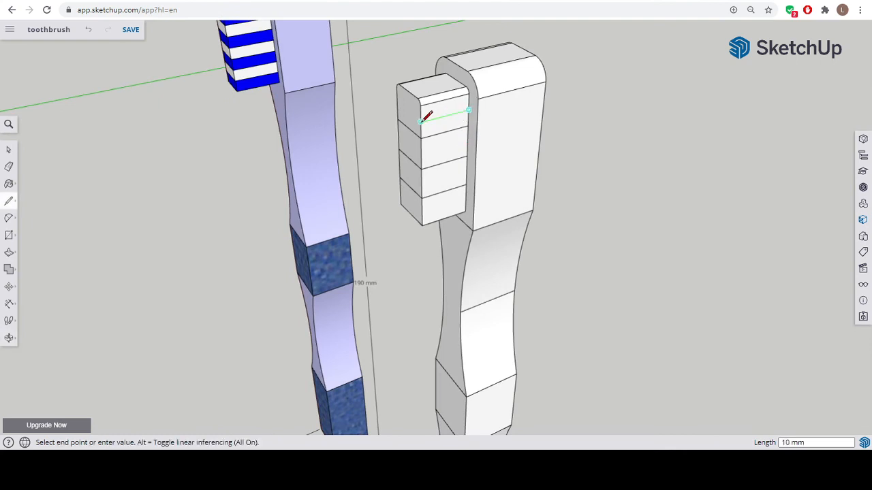
left_click(420, 121)
left_click(466, 140)
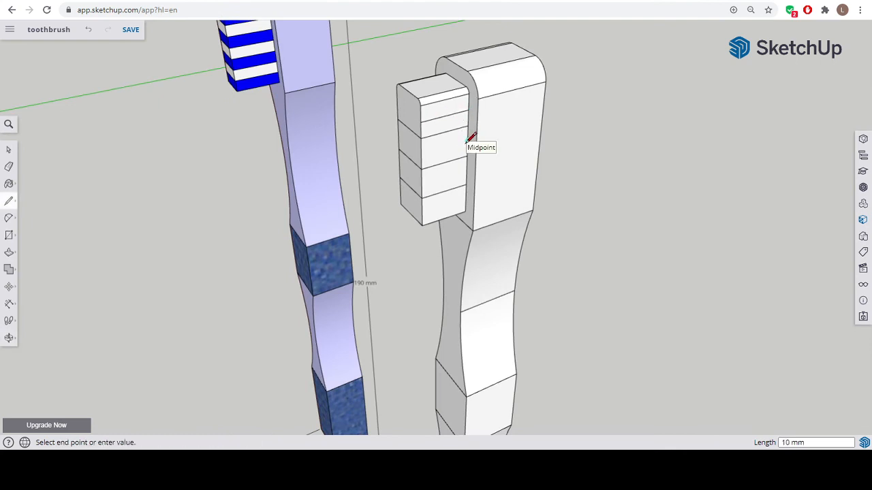
left_click(422, 156)
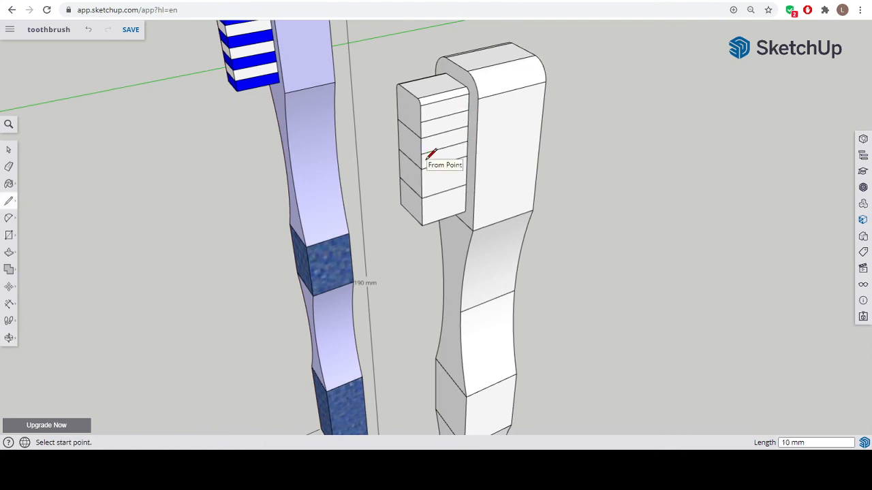
left_click(468, 170)
left_click(422, 185)
left_click(467, 199)
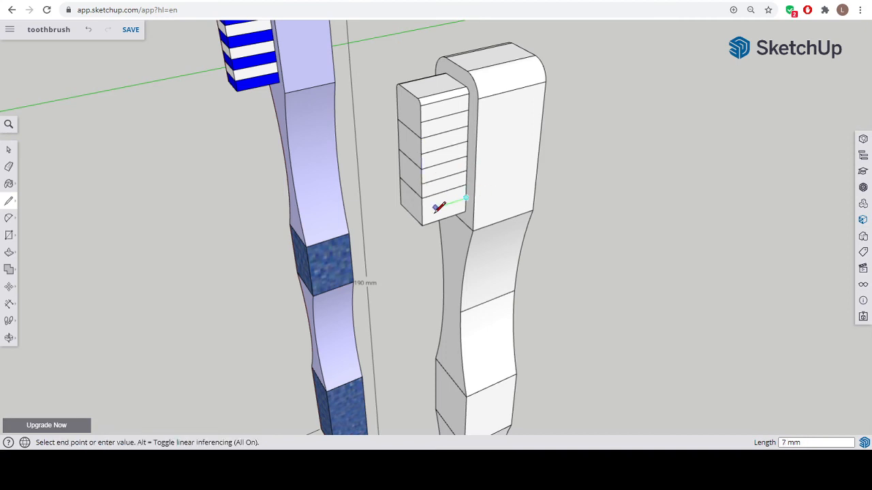
left_click(422, 214)
Continue the four new dividing lines across the front face of the bristle block to split its bands in half
middle_click_drag(423, 213, 518, 213)
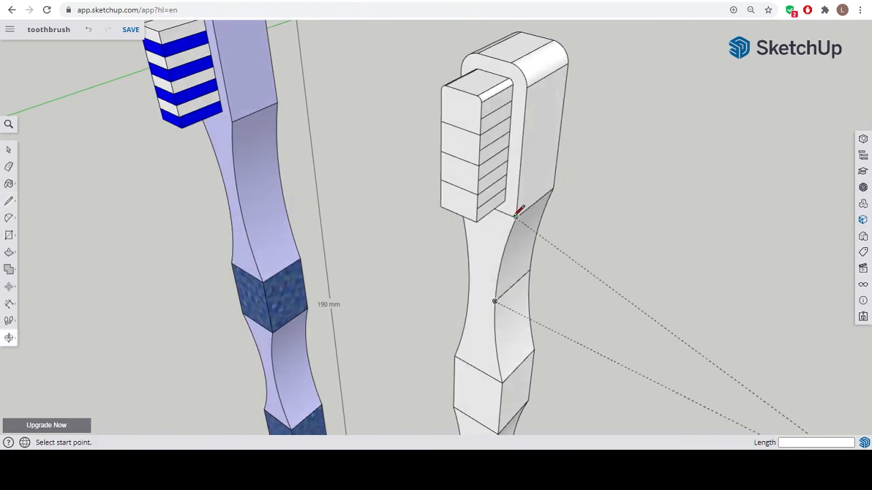
left_click(477, 209)
left_click(443, 193)
left_click(477, 175)
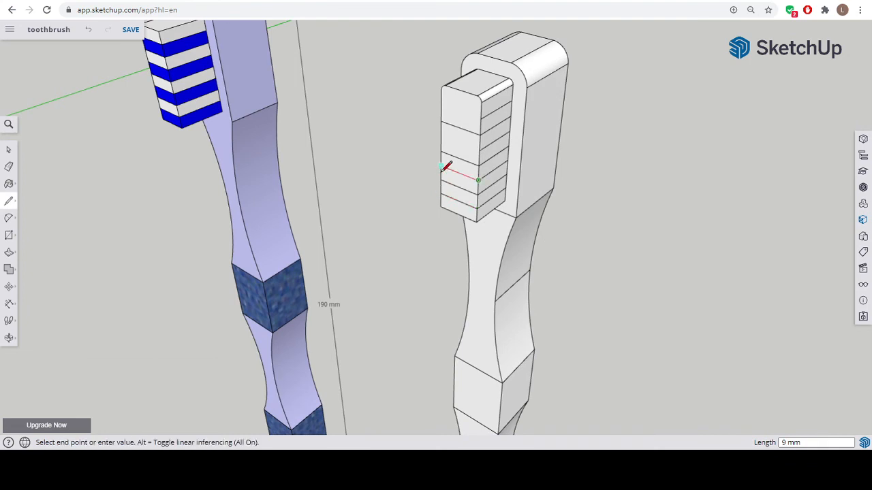
left_click(442, 166)
left_click(480, 149)
left_click(441, 135)
left_click(480, 122)
left_click(442, 109)
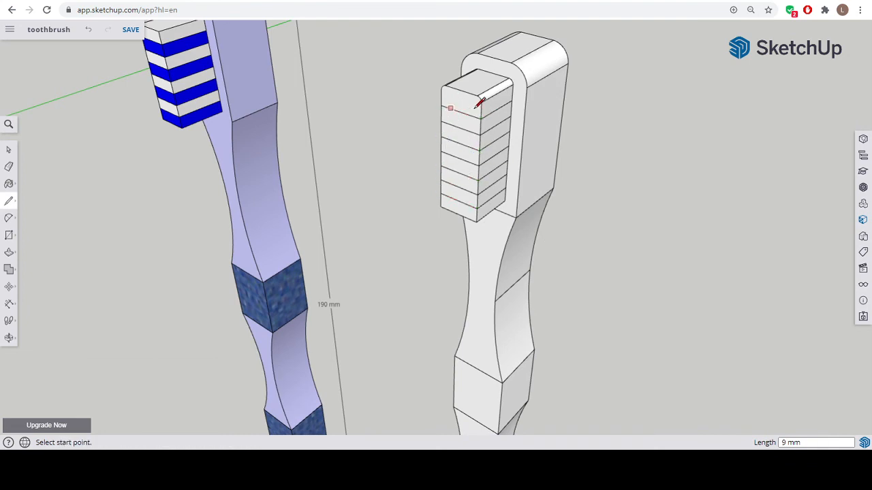
middle_click_drag(479, 102, 547, 225)
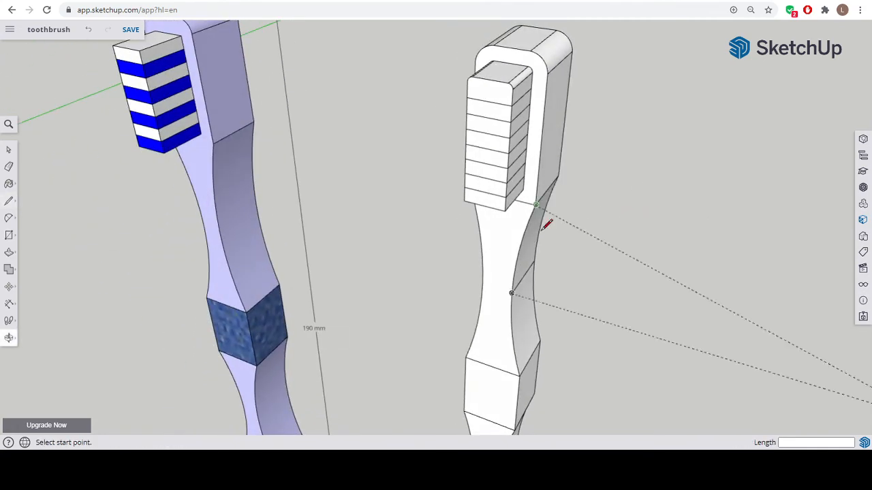
scroll(563, 340, "down", 5)
scroll(623, 356, "up", 3)
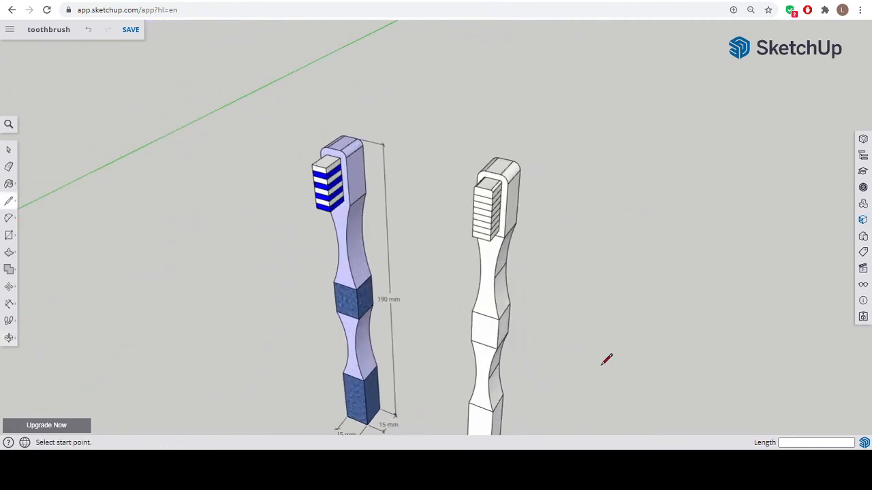
middle_click_drag(565, 218, 480, 269)
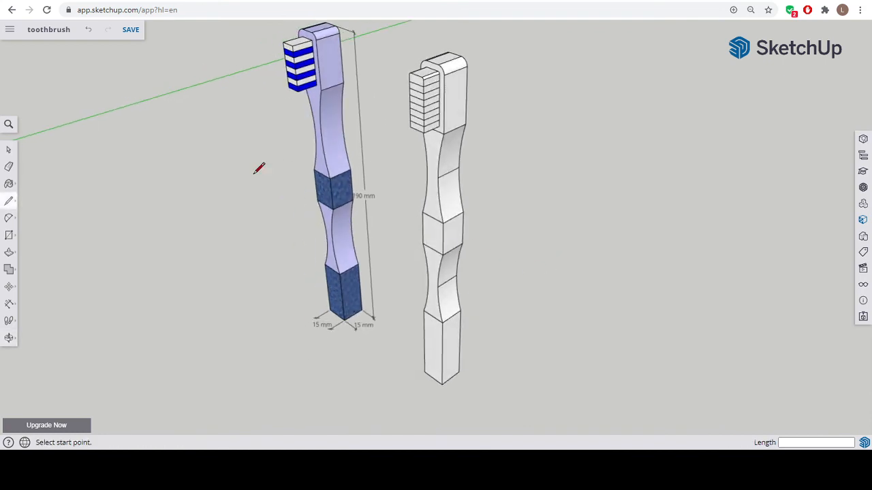
Start the Paint tool and open the Synthetic Surfaces collection in the material library
left_click(9, 185)
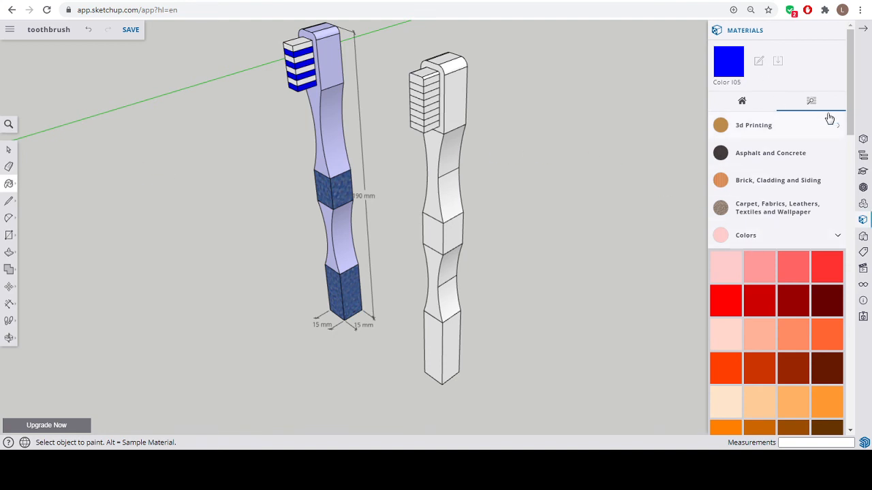
left_click(840, 239)
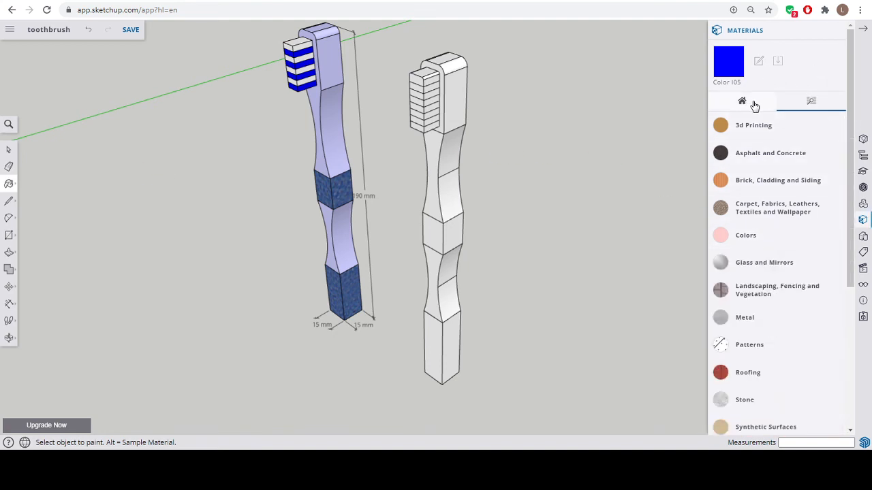
left_click(810, 101)
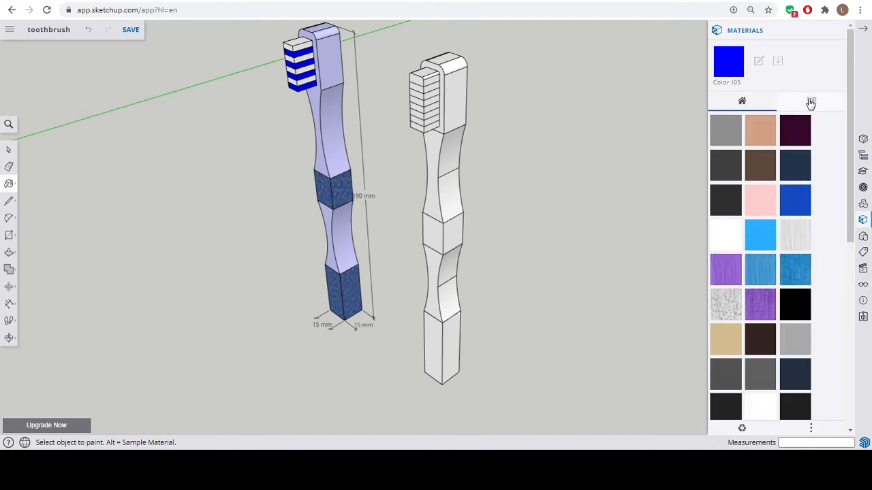
left_click(823, 102)
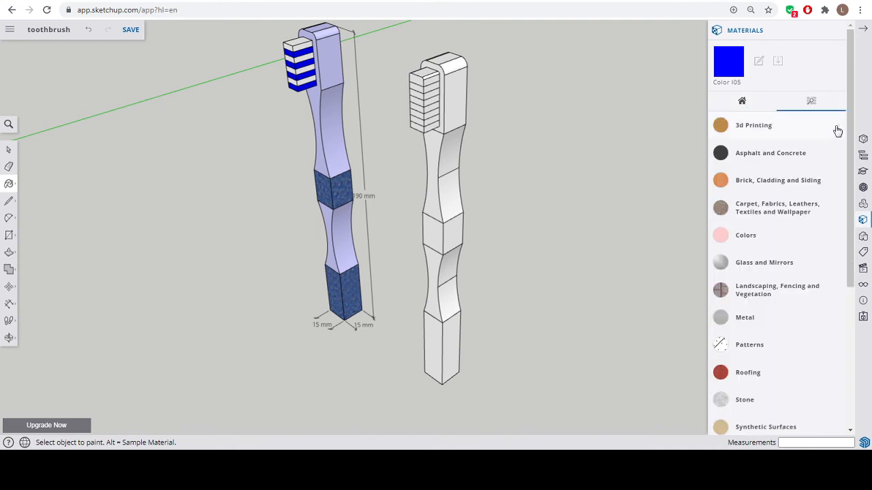
scroll(790, 204, "down", 3)
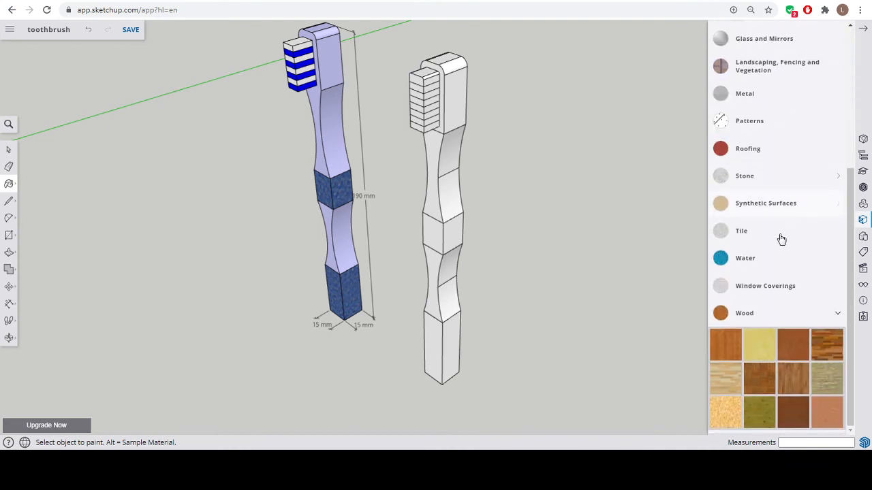
left_click(834, 311)
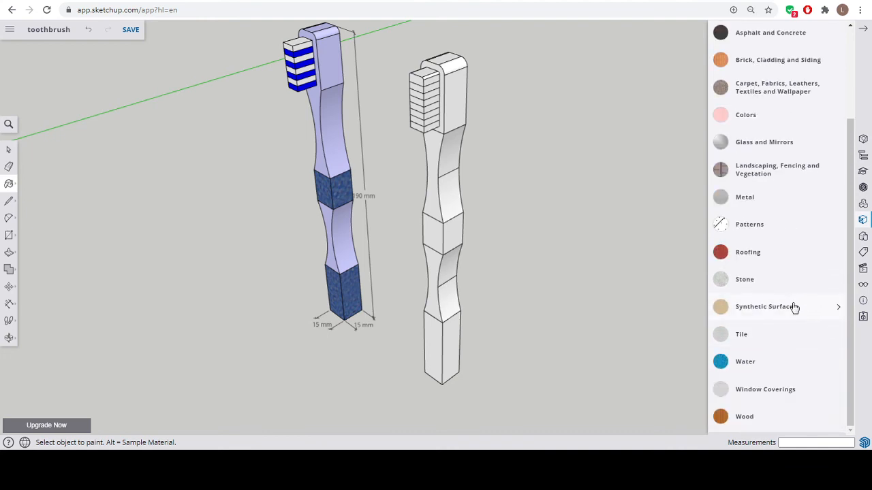
left_click(794, 308)
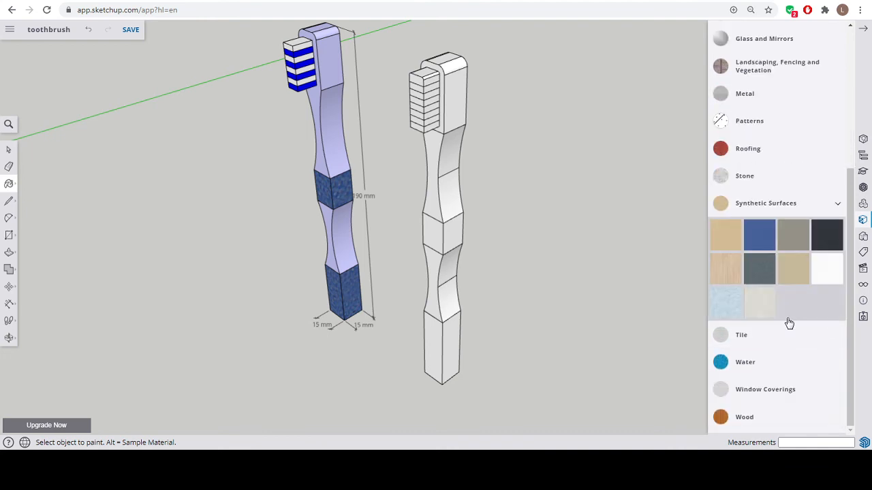
Paint all side faces of the new toothbrush's middle block and base block with the blue synthetic surface material
left_click(771, 246)
left_click(442, 231)
left_click(441, 331)
left_click(454, 331)
mouse_move(409, 317)
middle_mouse_down()
mouse_move(566, 317)
mouse_move(474, 297)
mouse_move(378, 248)
middle_mouse_up()
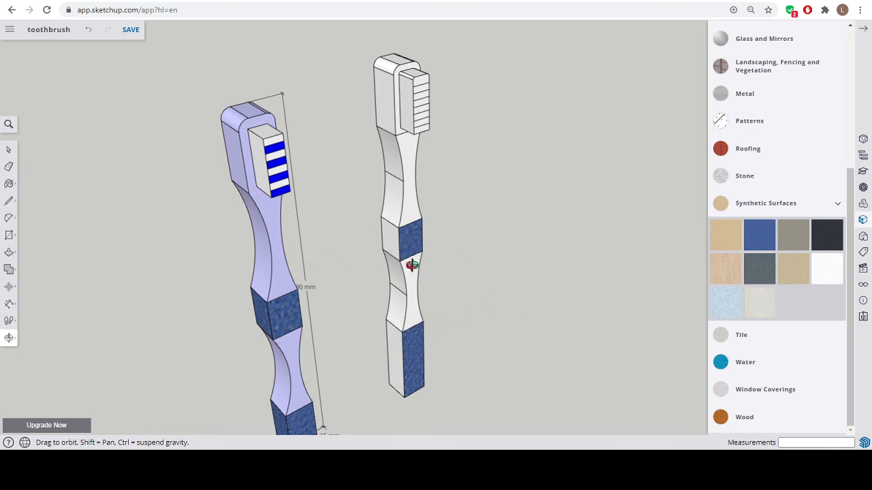
middle_click_drag(412, 265, 426, 255)
mouse_move(541, 258)
middle_mouse_down()
mouse_move(534, 263)
mouse_move(554, 270)
mouse_move(463, 284)
mouse_move(475, 368)
mouse_move(654, 337)
mouse_move(587, 309)
middle_mouse_up()
Open the Colors collection and try a light green on the front faces of both curved handle sections
left_click(835, 206)
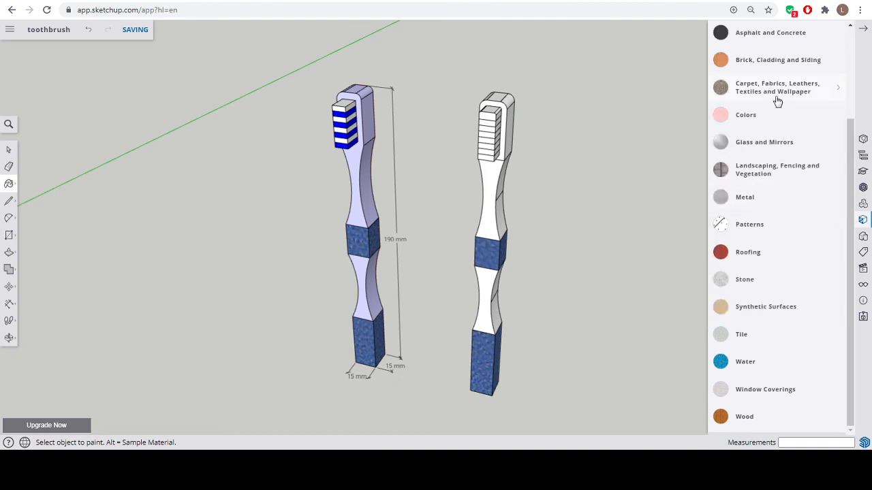
scroll(783, 170, "up", 3)
scroll(787, 281, "down", 6)
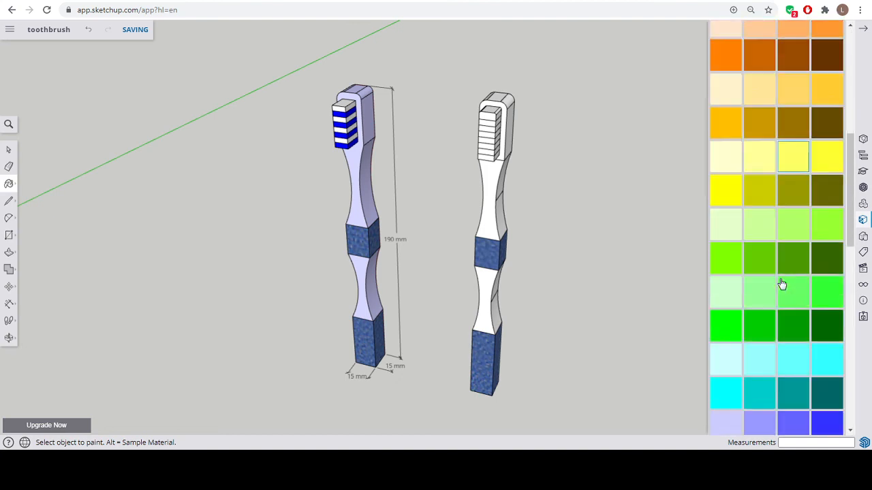
left_click(488, 222)
left_click(501, 286)
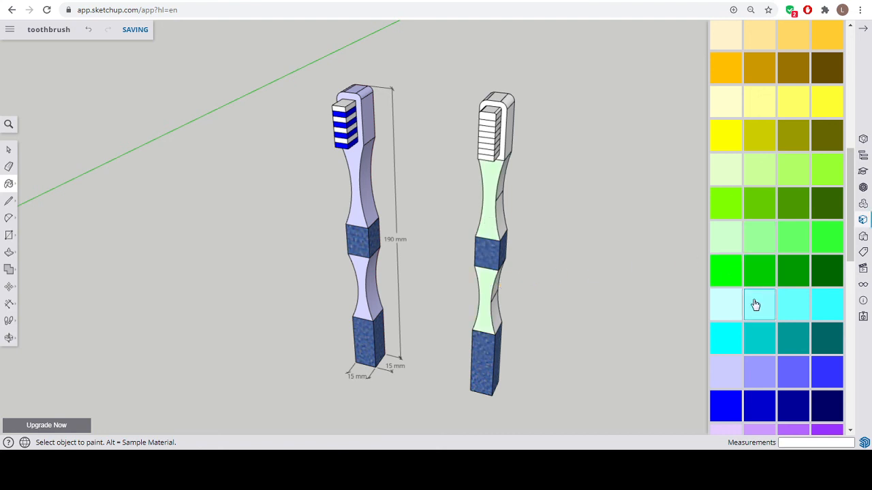
Try a light pink on the front faces of both curved handle sections
scroll(736, 347, "down", 3)
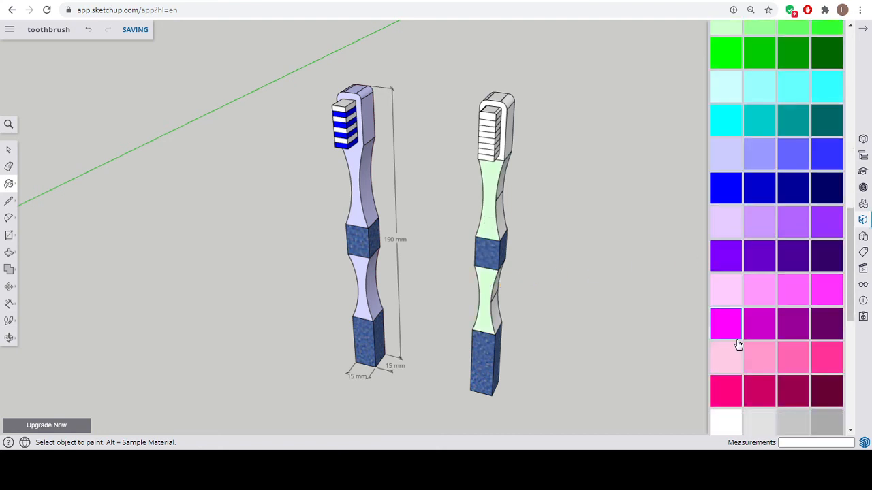
left_click(730, 289)
left_click(491, 222)
left_click(494, 278)
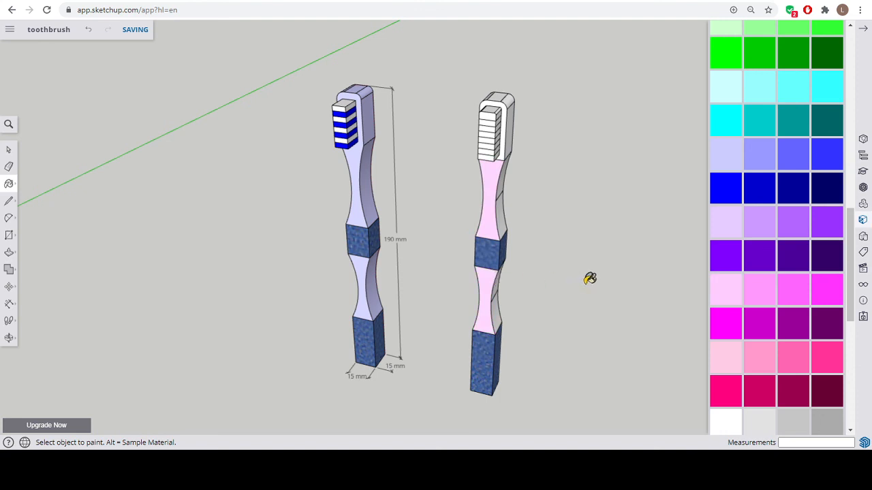
Try a light grey and a darker grey on the front faces of both curved handle sections
scroll(746, 320, "down", 3)
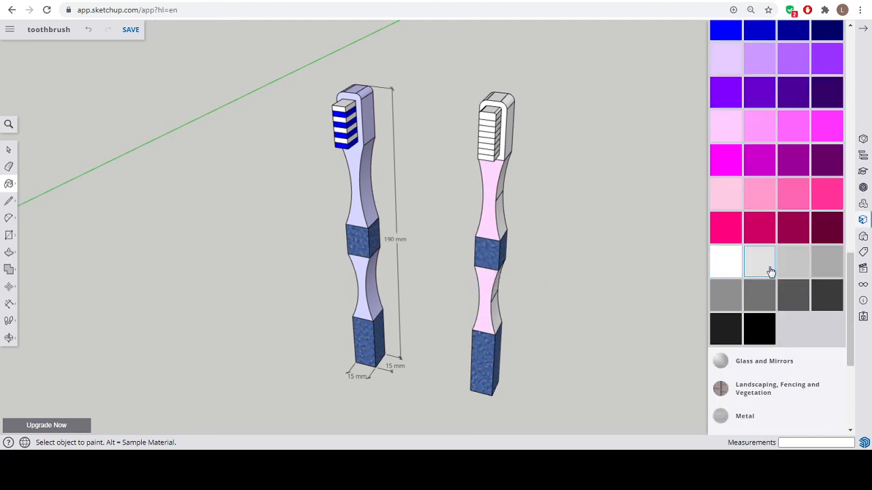
left_click(491, 208)
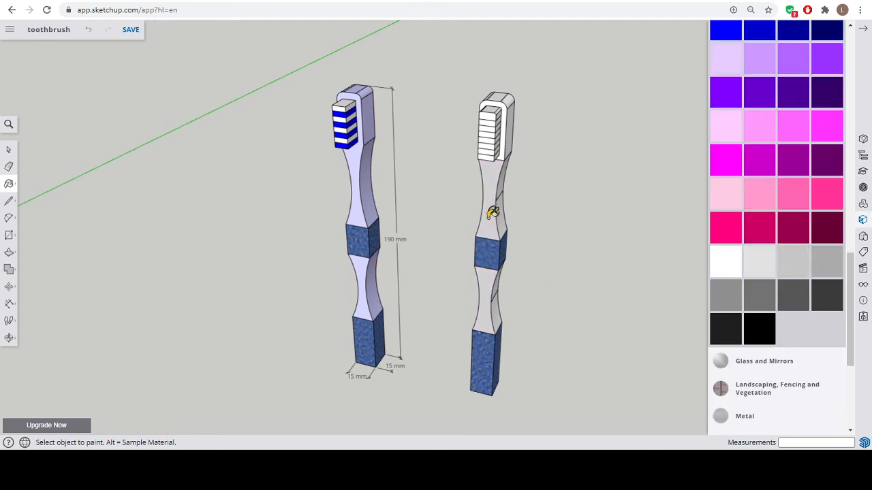
middle_click_drag(546, 224, 454, 247)
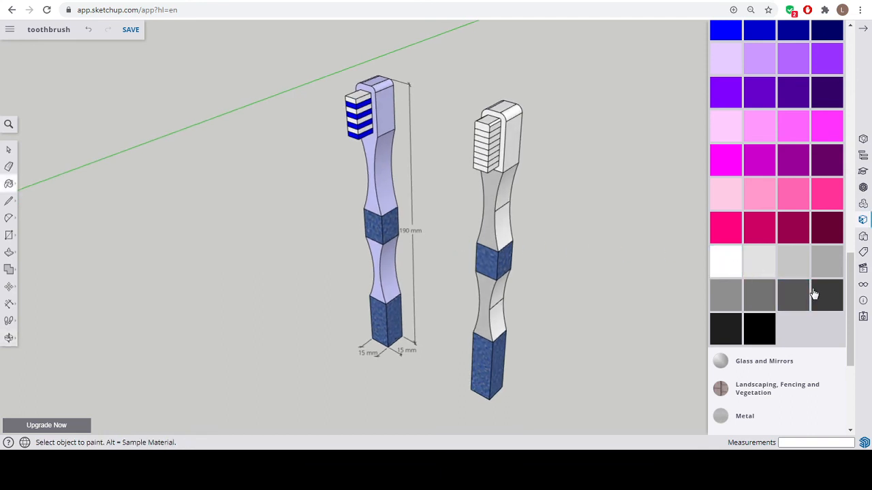
left_click(751, 293)
left_click(491, 226)
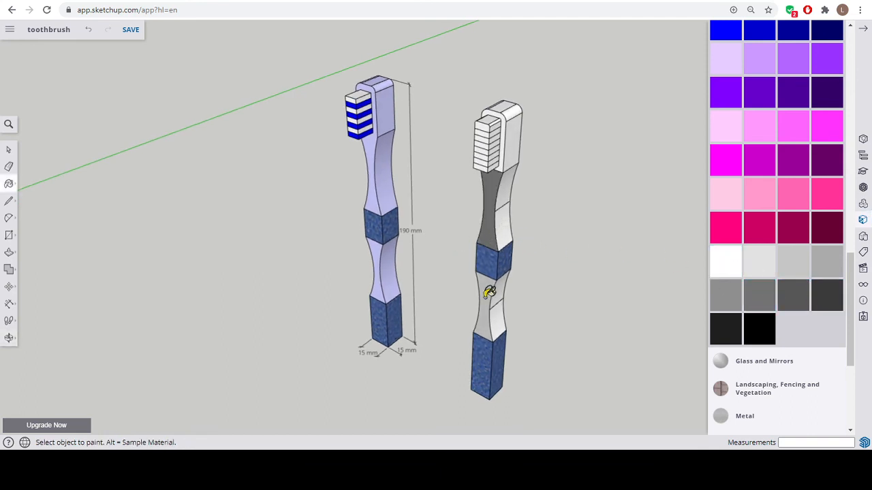
left_click(488, 293)
Try a very light grey and white on the front faces of both curved handle sections
left_click(770, 258)
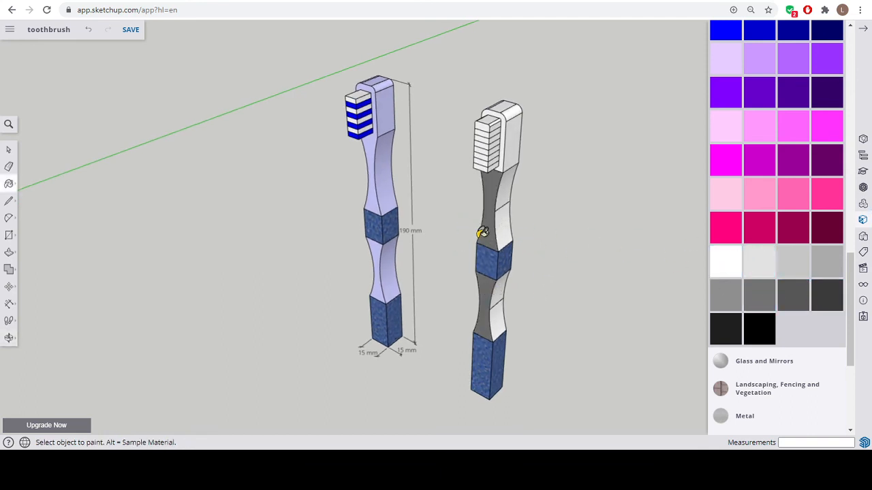
left_click(483, 232)
left_click(492, 289)
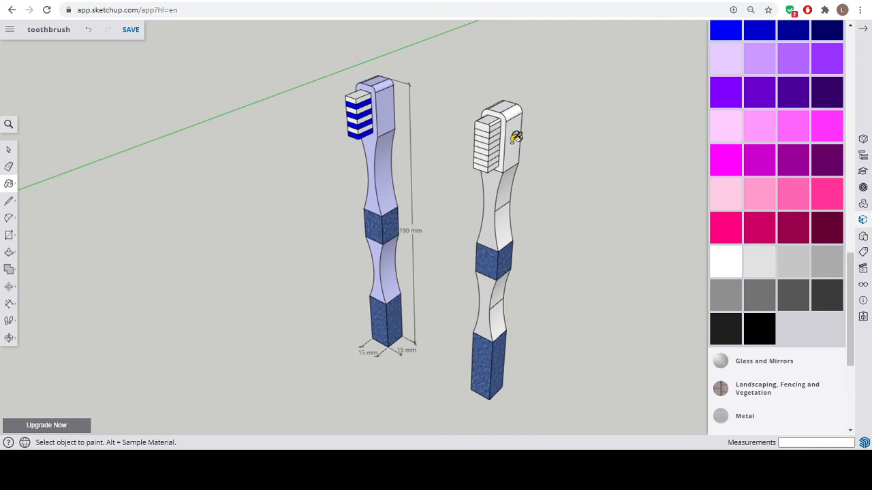
left_click(492, 204)
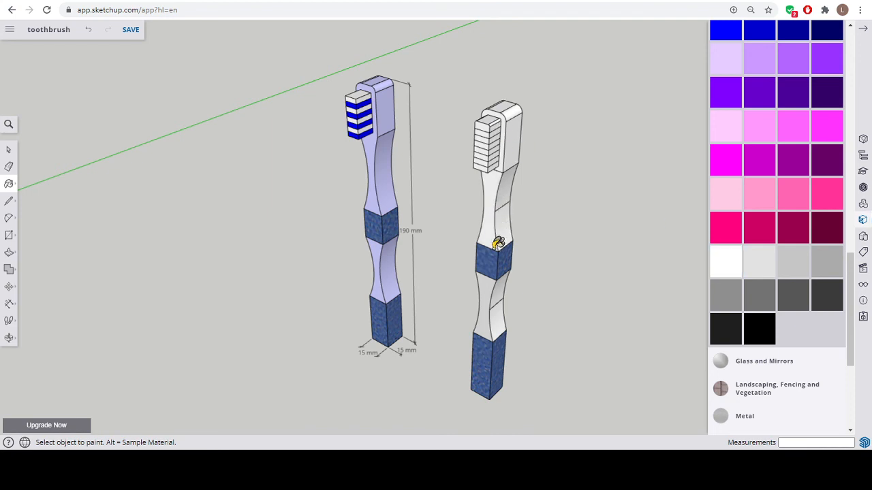
left_click(492, 288)
Try bright yellow and orange on the front face of the upper curved handle section
scroll(774, 136, "up", 8)
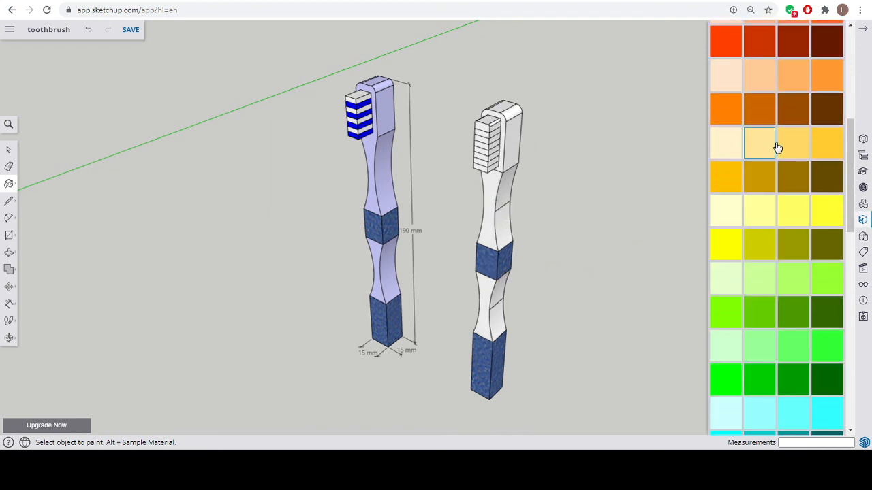
left_click(725, 242)
left_click(493, 222)
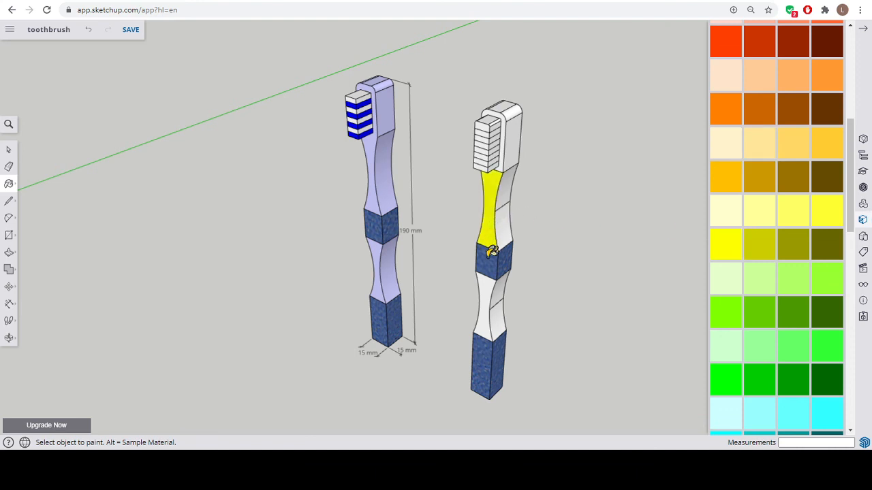
scroll(749, 184, "up", 3)
left_click(727, 220)
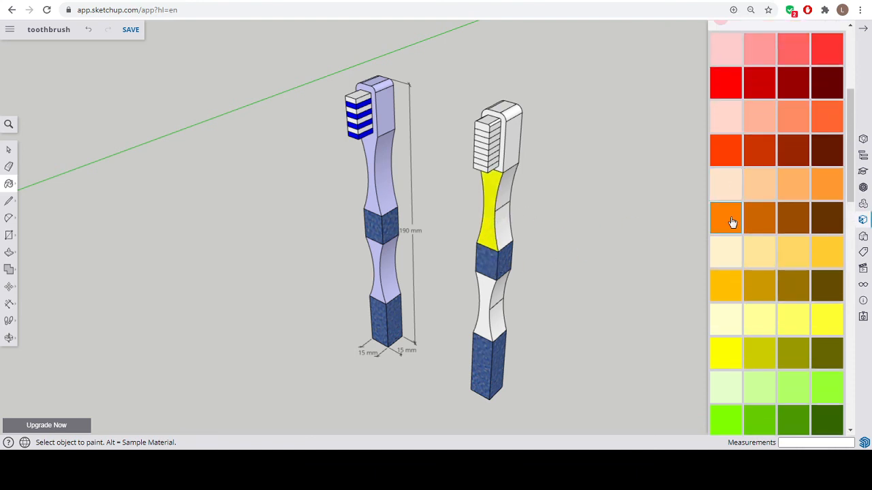
left_click(493, 227)
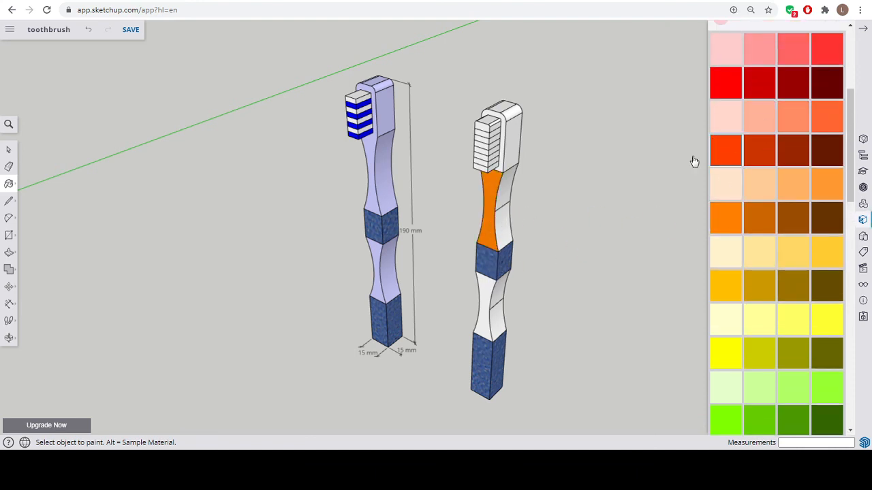
Try the red-orange Color B05 and a lighter yellow on the front face of the upper curved section
left_click(495, 229)
scroll(764, 166, "up", 3)
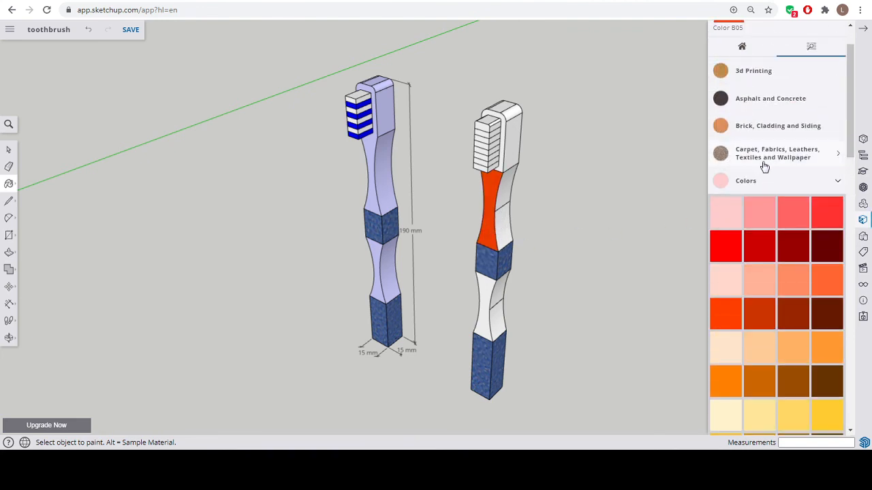
scroll(756, 239, "down", 6)
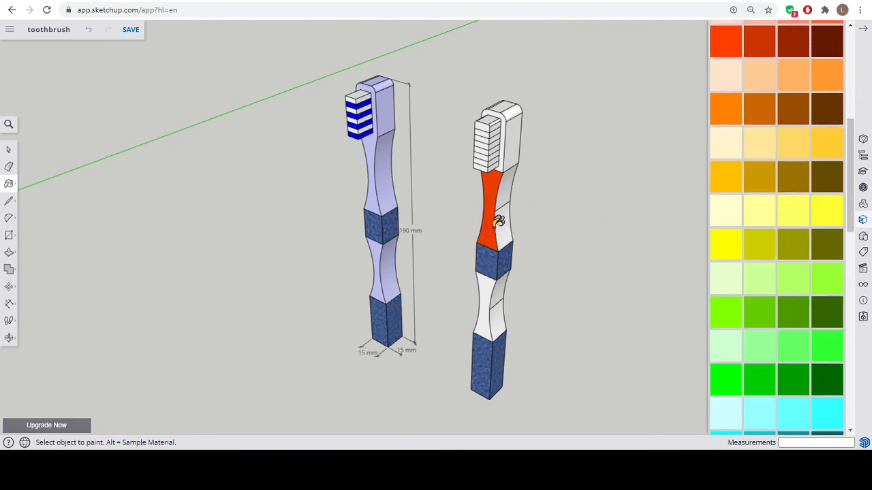
left_click(497, 222)
Paint the front faces of both curved sections, the adjoining concave side and the head's side and top light cyan
scroll(737, 315, "down", 5)
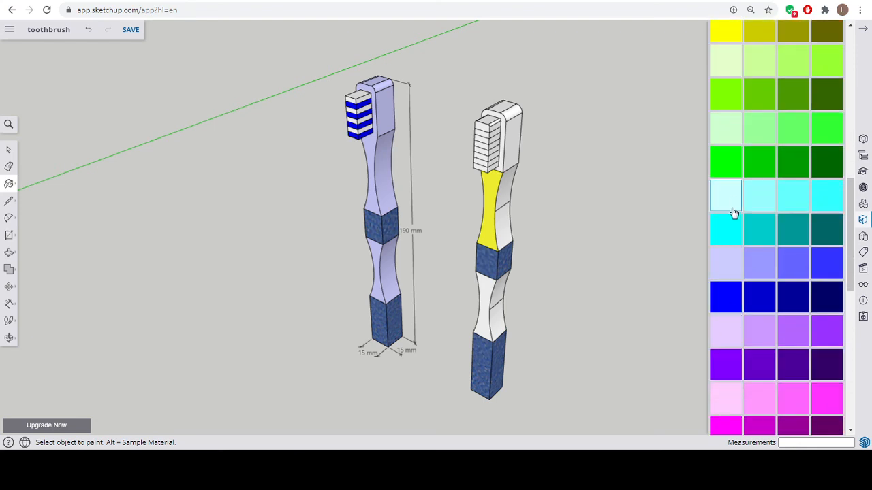
left_click(491, 237)
left_click(483, 303)
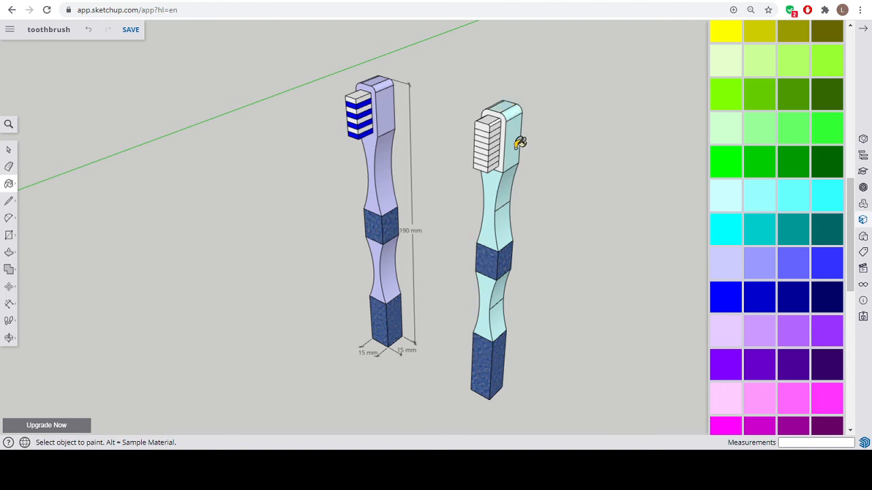
Paint the opposite side of the head and the concave faces below it light cyan
mouse_move(520, 141)
middle_mouse_down()
mouse_move(608, 140)
mouse_move(602, 124)
middle_mouse_up()
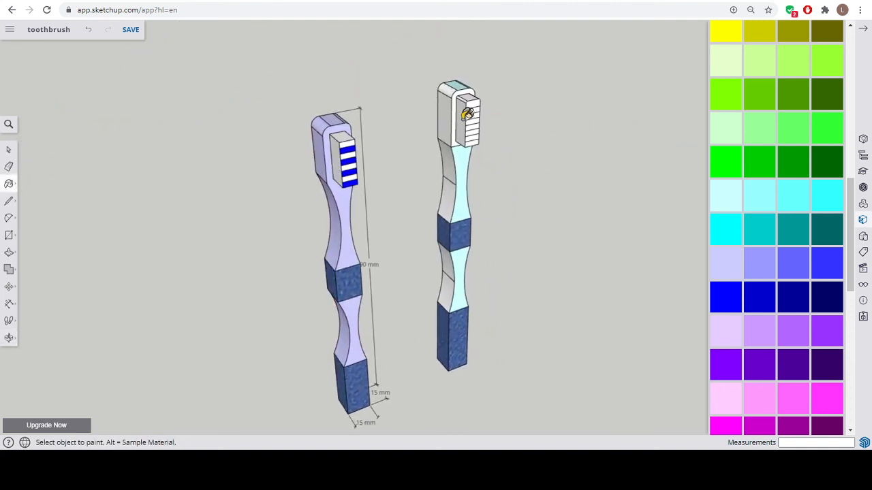
left_click(449, 92)
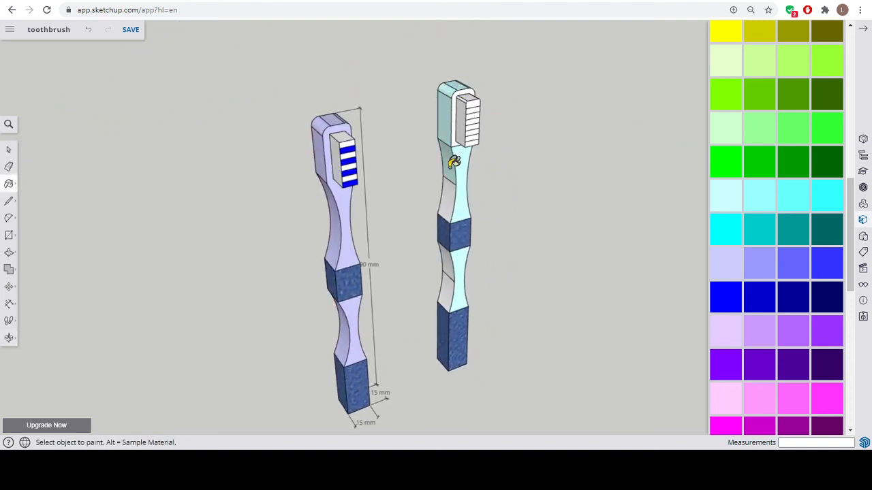
left_click(445, 207)
left_click(447, 262)
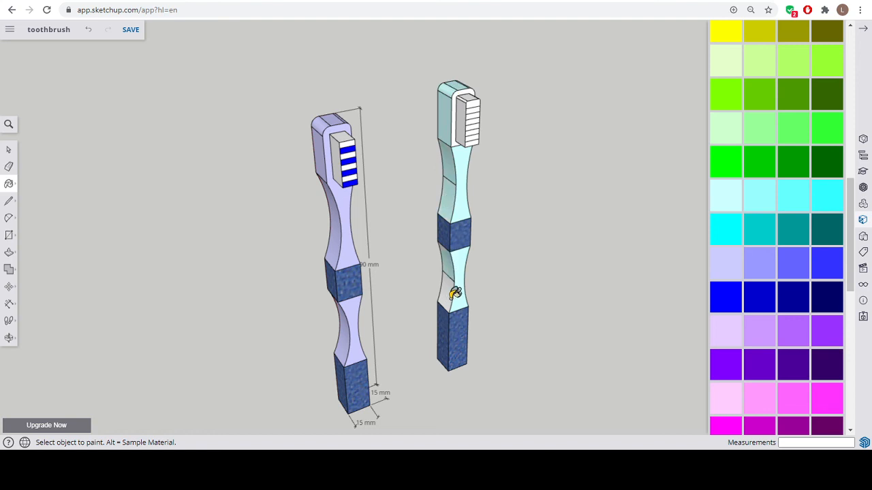
Paint the back faces of the head and both curved handle sections light cyan
middle_click_drag(455, 293, 433, 197)
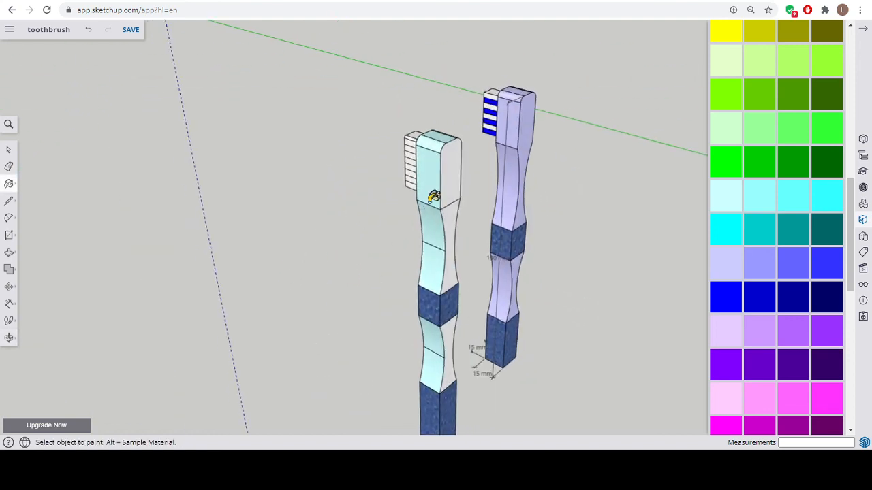
left_click(460, 194)
left_click(453, 242)
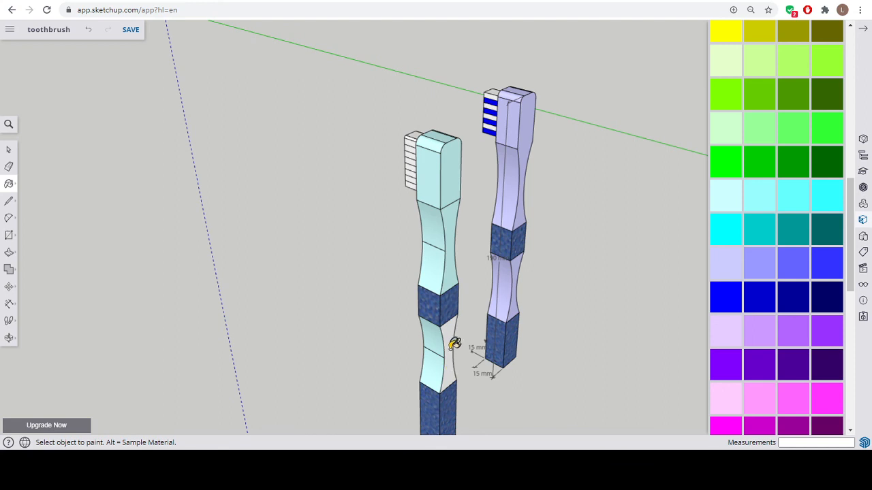
left_click(453, 345)
Try to erase the seam line across the concave side face of the upper handle section
left_click(9, 166)
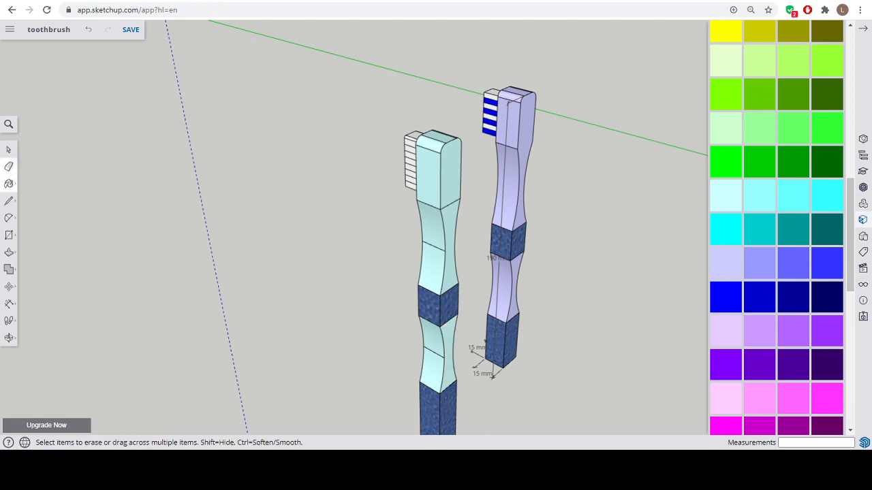
left_click(436, 246)
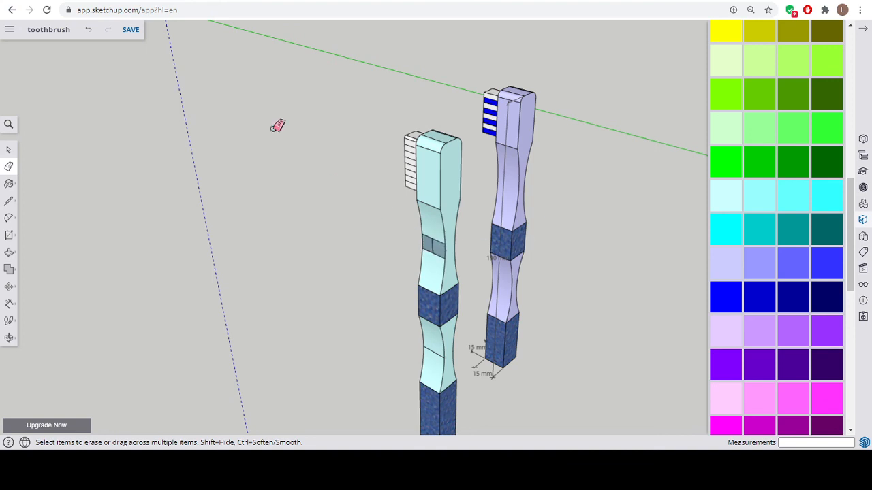
key("ctrl+z")
Paint the head's face around the bristles light cyan and alternate bands on the bristle block's sides and front blue
mouse_move(341, 274)
middle_mouse_down()
mouse_move(406, 296)
mouse_move(484, 286)
mouse_move(557, 211)
middle_mouse_up()
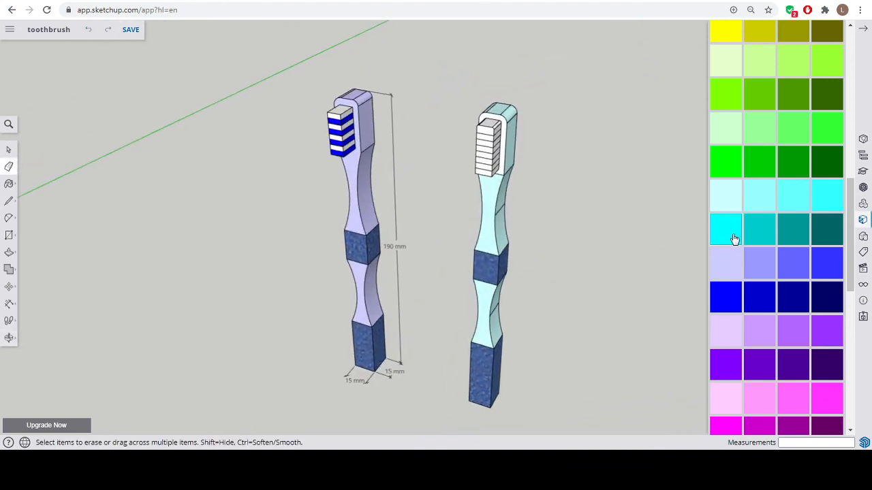
left_click(727, 203)
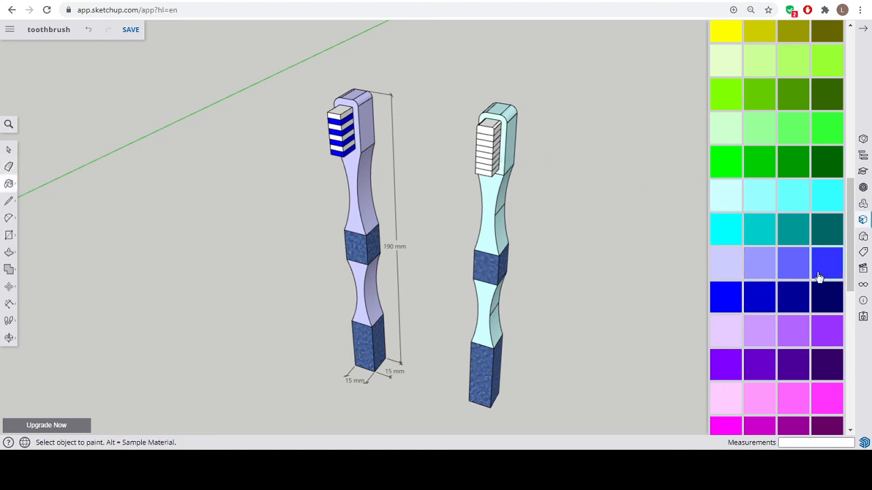
mouse_move(541, 191)
middle_mouse_down()
mouse_move(409, 188)
mouse_move(485, 139)
middle_mouse_up()
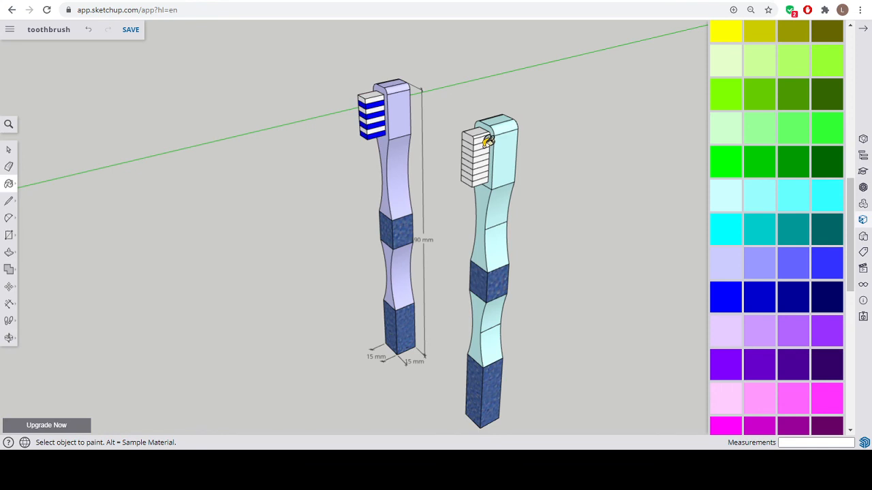
left_click(486, 146)
left_click(490, 158)
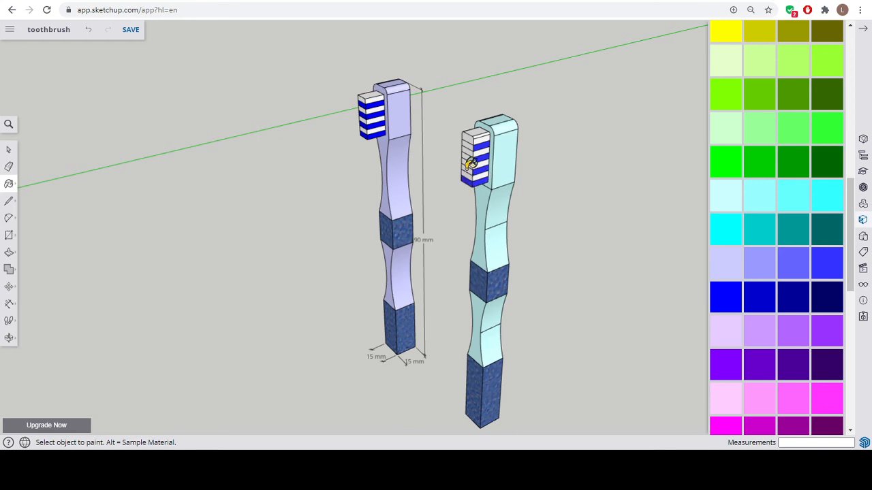
left_click(479, 150)
middle_click_drag(500, 179, 615, 198)
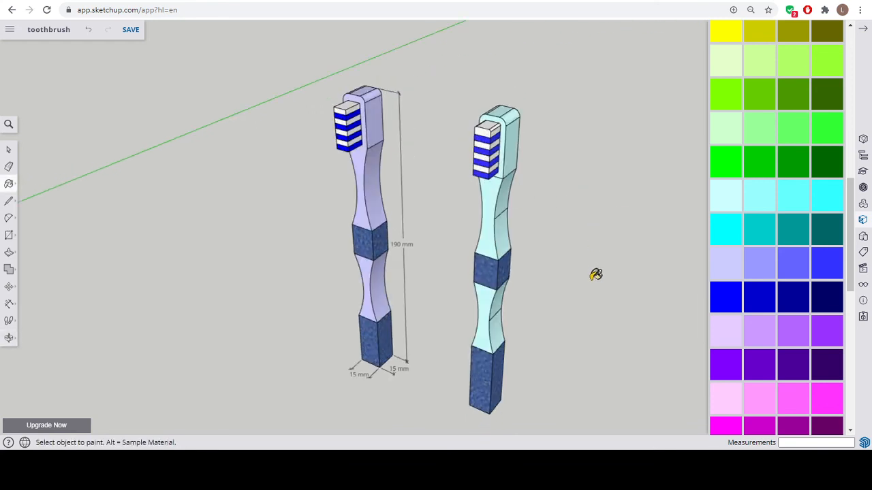